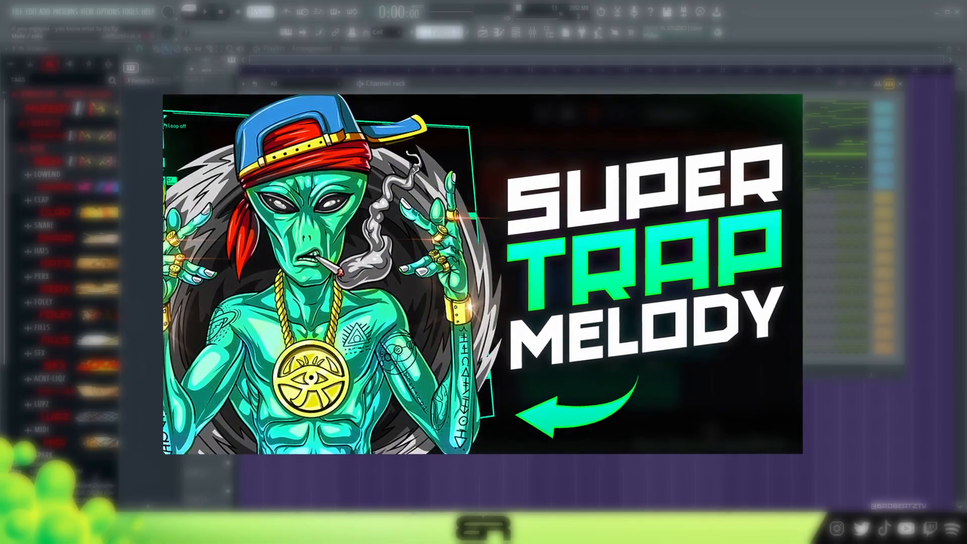
Play back the melody pattern
key("space")
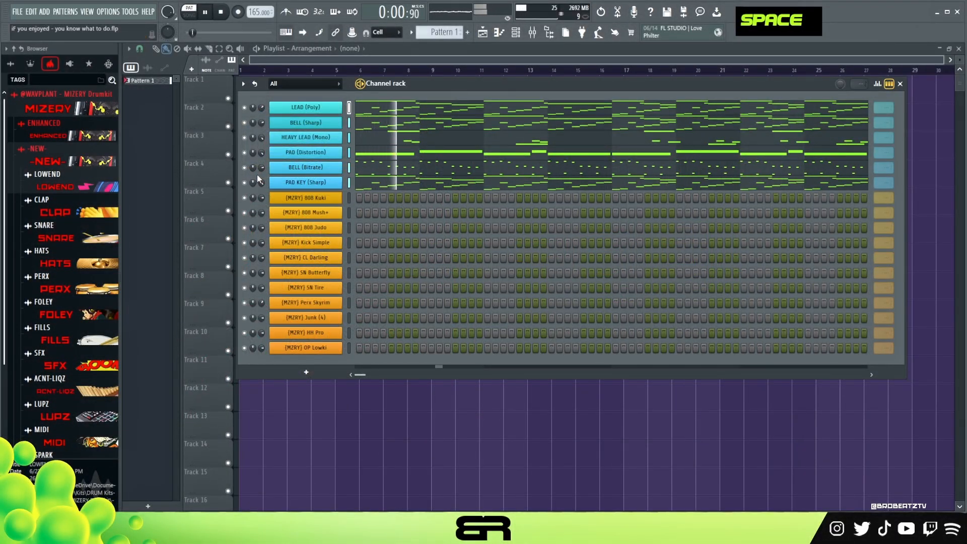
key("space")
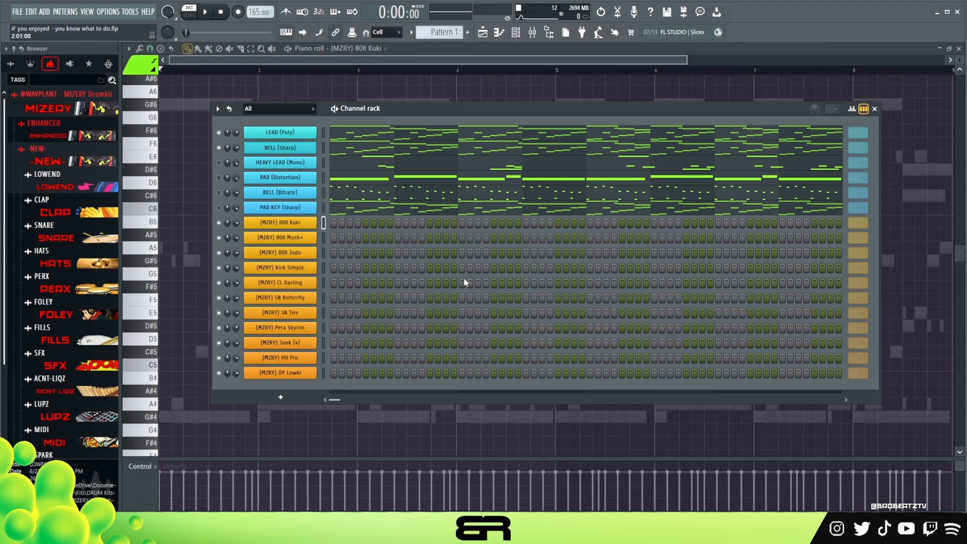
Check the Cut itself option on the 808 sample channels
right_click(289, 227)
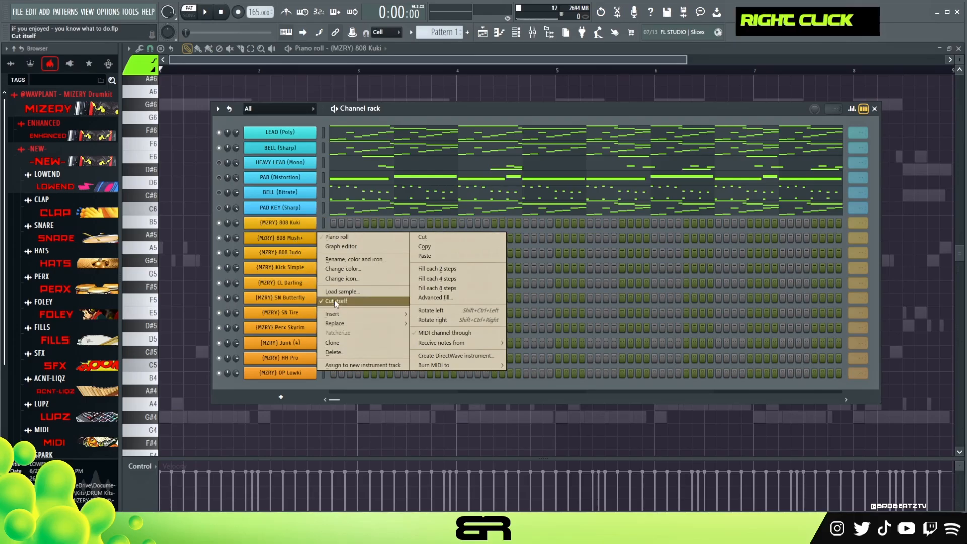
right_click(291, 255)
left_click(360, 111)
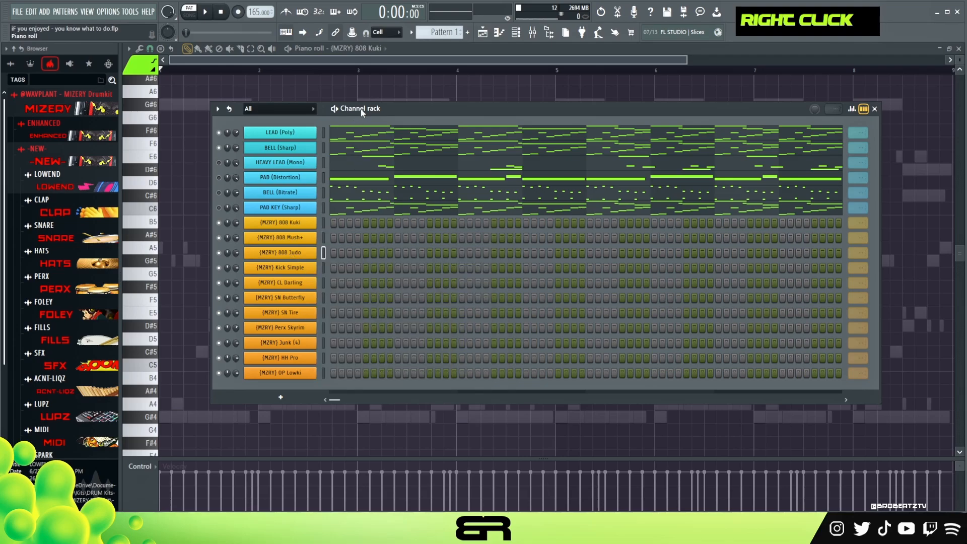
Set the hold of the 808 Kuki channel's volume envelope to its maximum and close the sampler
left_click(304, 226)
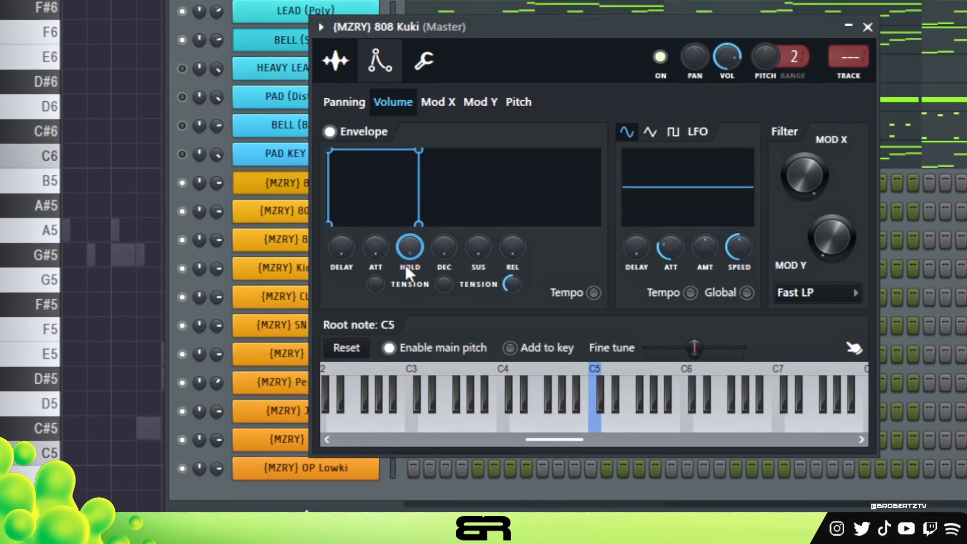
left_click_drag(408, 283, 407, 541)
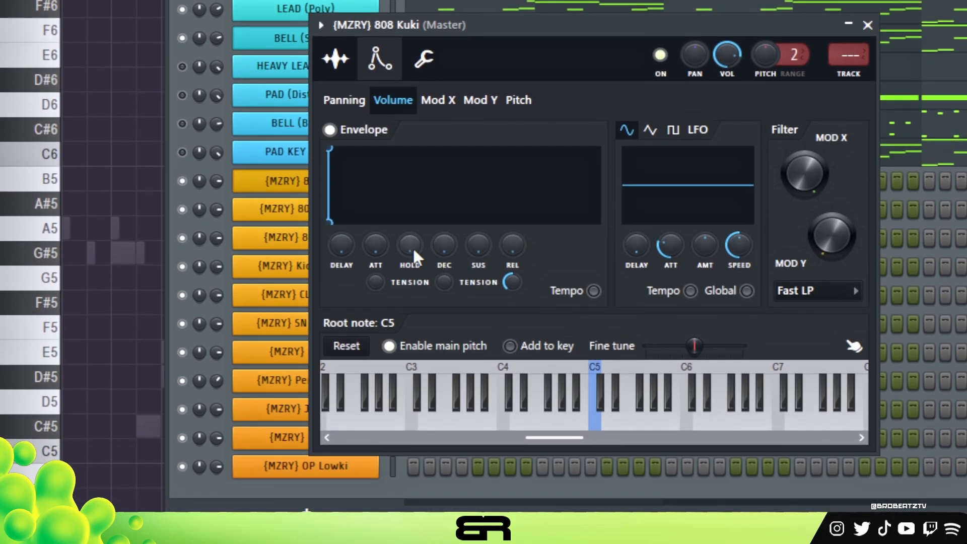
left_click_drag(413, 247, 413, 6)
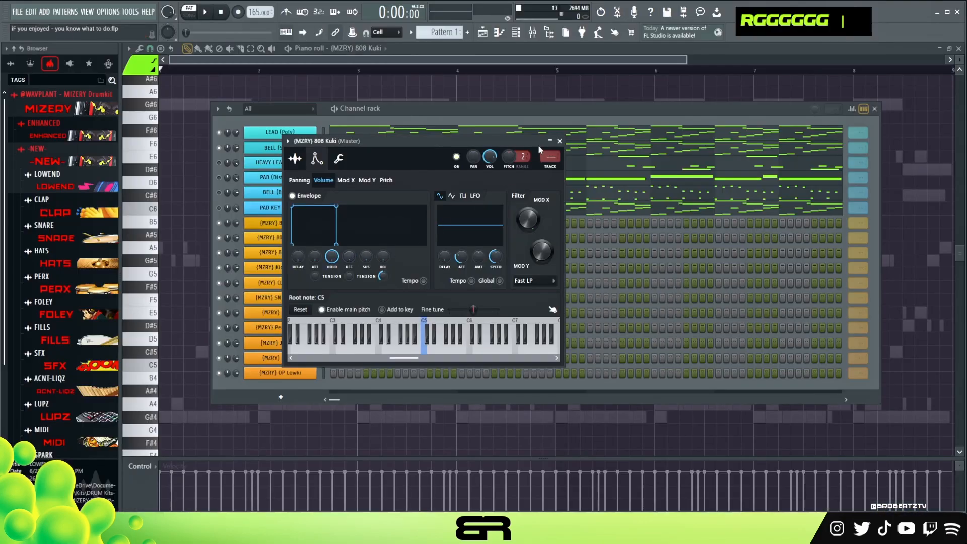
left_click(559, 140)
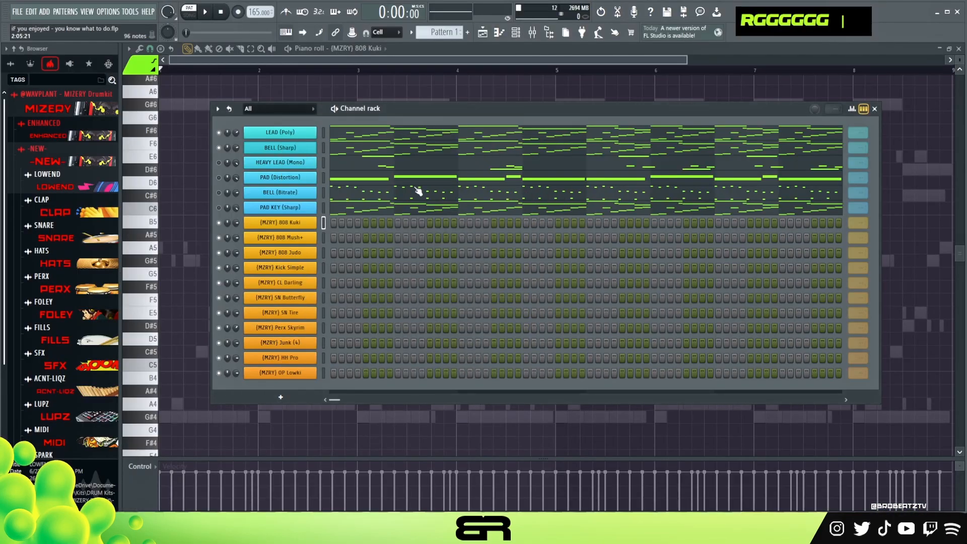
Copy the first G#4 and the first D#5 from the LEAD (Poly) channel's notes in bar 1
left_click(360, 137)
scroll(284, 214, "down", 2)
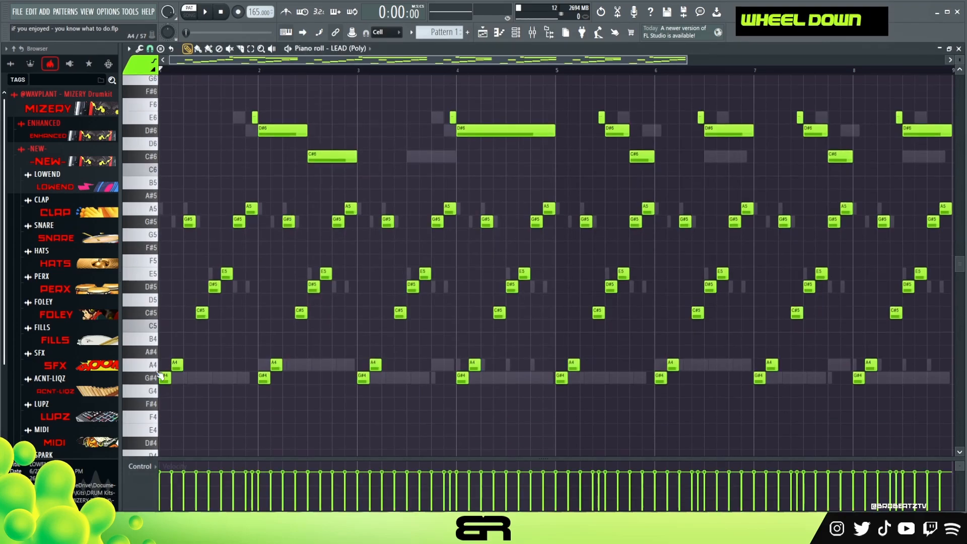
left_click_drag(685, 60, 559, 60)
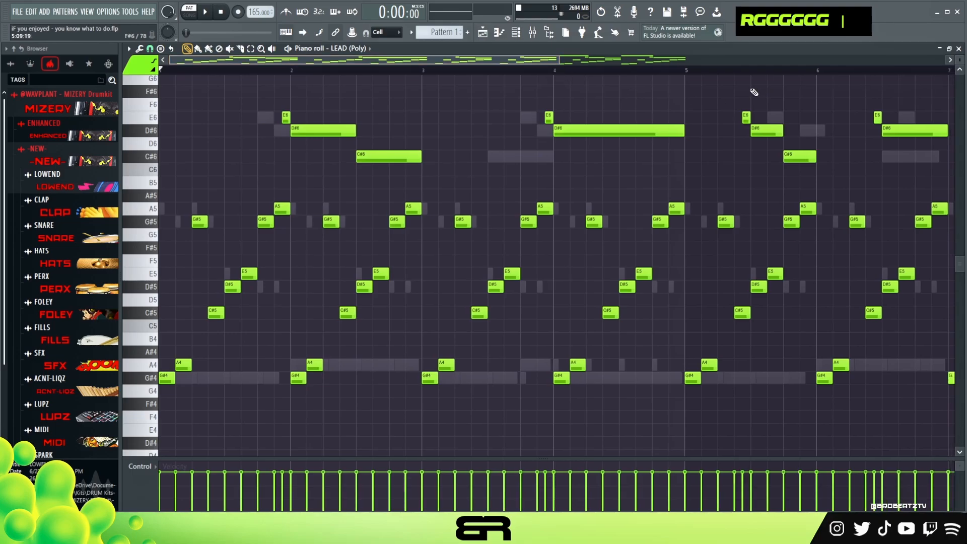
left_click(165, 377, "ctrl")
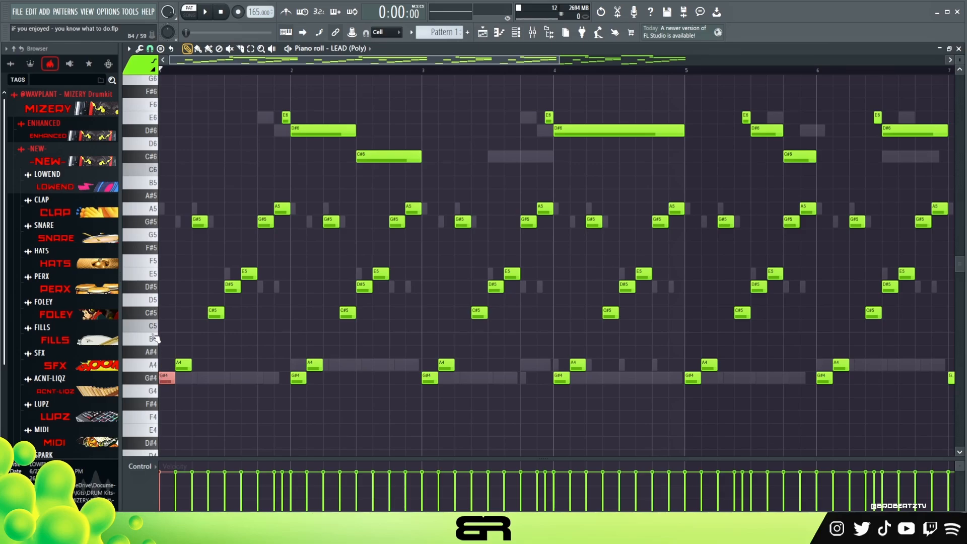
left_click(231, 286, "ctrl+shift")
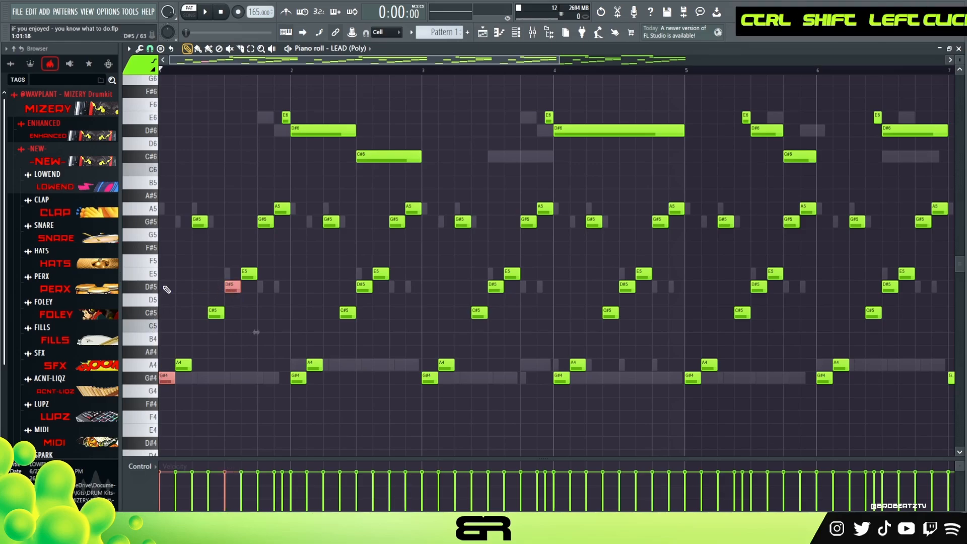
key("ctrl+c")
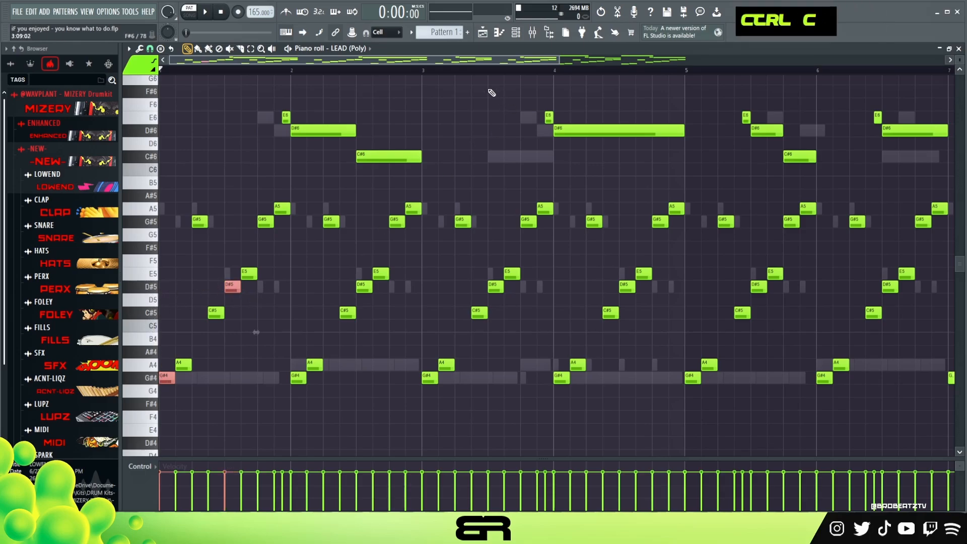
Paste the copied G#4 and D#5 into the 808 Kuki channel's piano roll
left_click(516, 32)
right_click(278, 220)
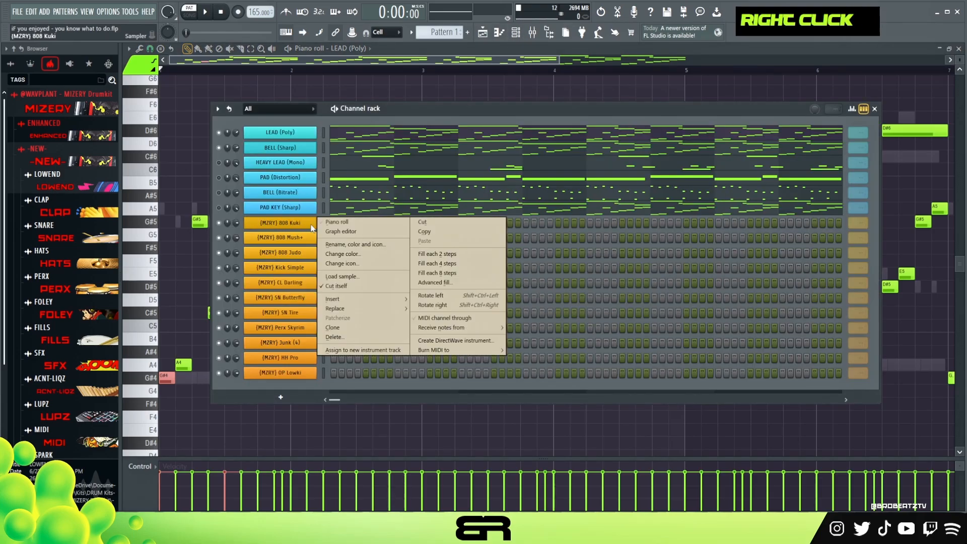
left_click(341, 222)
right_click(298, 323)
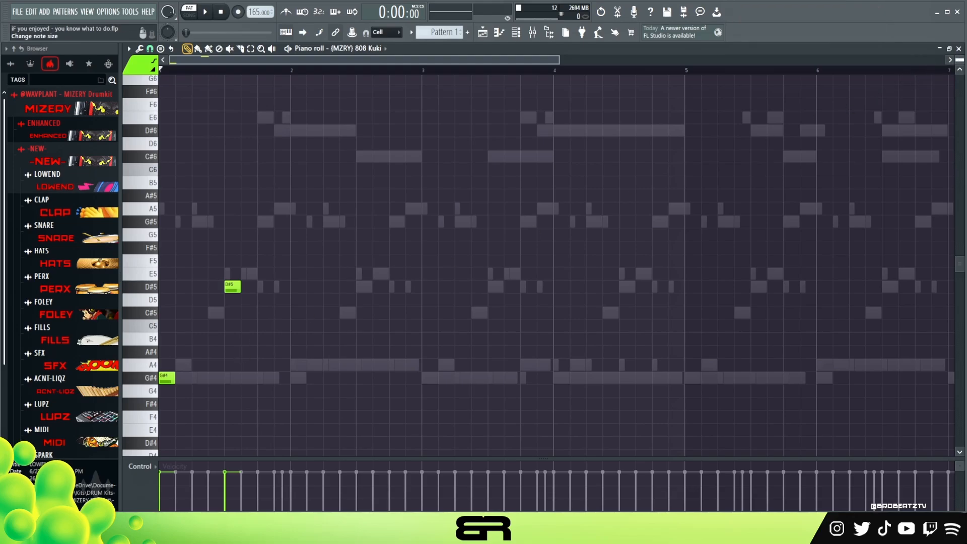
Duplicate the opening G#4 onto the fourth eighth-note of bar 1
left_click_drag(959, 60, 960, 64)
left_click_drag(560, 59, 467, 59)
left_click(169, 388, "ctrl")
left_click_drag(170, 388, 232, 388, "shift")
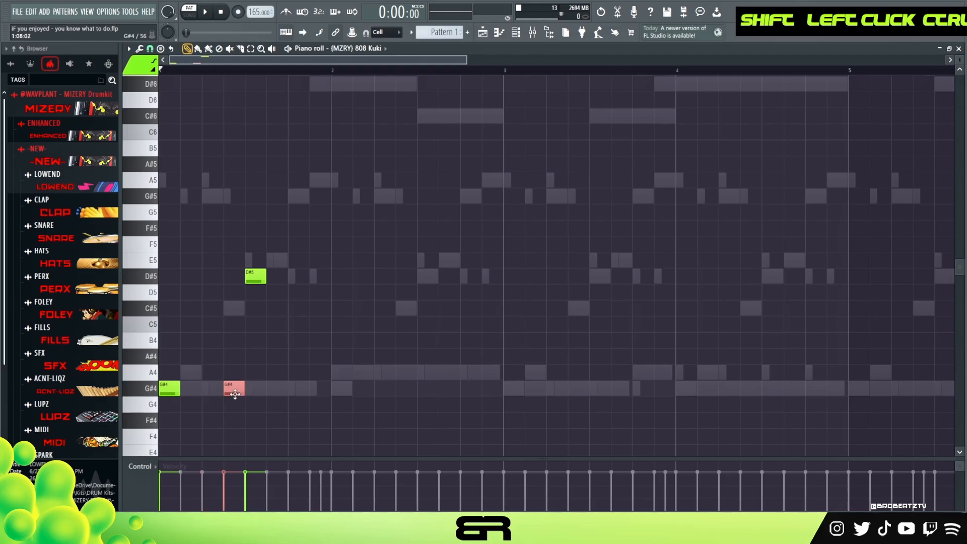
Raise the velocity of all 808 notes to the maximum
key("ctrl+a")
scroll(292, 356, "up", 12, "alt")
right_click(272, 287)
Move the second G#4 and the D#5 forward by two eighth-notes in bar 1 and play back the 808 line
left_click_drag(274, 233, 266, 390, "ctrl")
key("ctrl+space")
key("space")
key("space")
key("space")
key("space")
right_click(332, 395)
key("space")
Duplicate the moved G#4 backwards onto the fifth and fourth eighth-notes of bar 1
left_click(275, 393, "ctrl")
left_click_drag(275, 392, 253, 395, "shift")
left_click_drag(253, 394, 232, 397, "shift")
Raise the G#4 on the fifth eighth-note to G#5 and the one on the sixth eighth-note to G#6
left_click(255, 393, "ctrl")
key("ctrl+Up")
left_click(276, 201, "ctrl")
key("ctrl+Up")
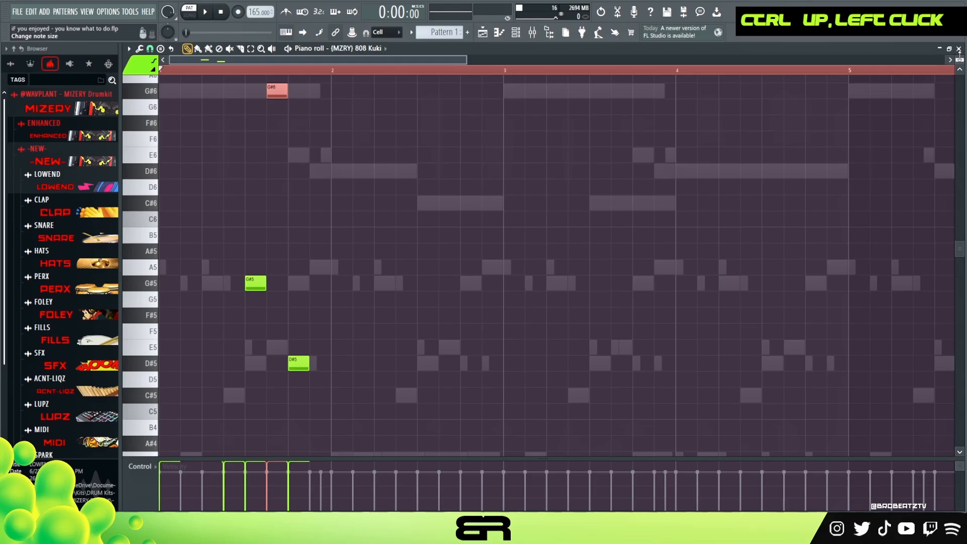
scroll(796, 123, "down", 2)
scroll(791, 135, "up", 1)
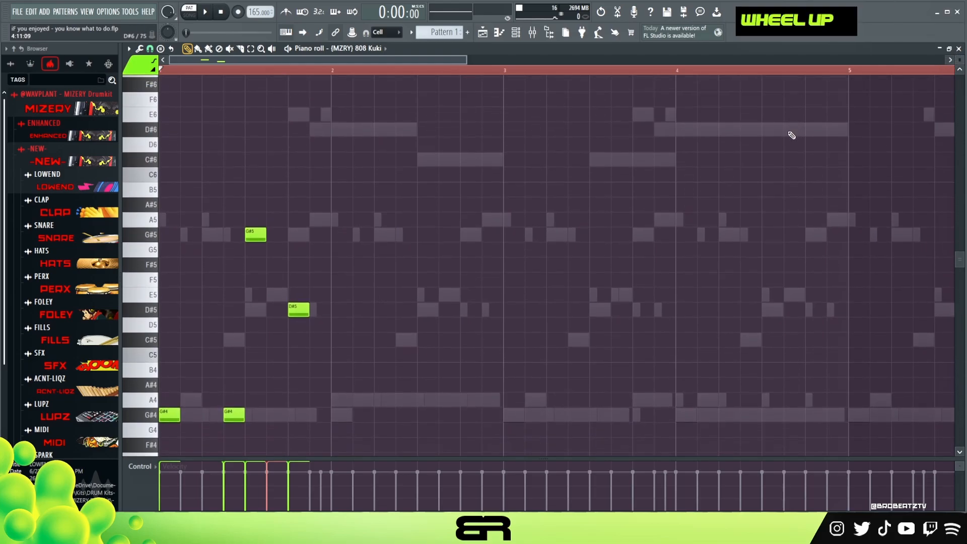
Play back the opening 808 notes to check the octave jumps
left_click_drag(597, 456, 599, 468)
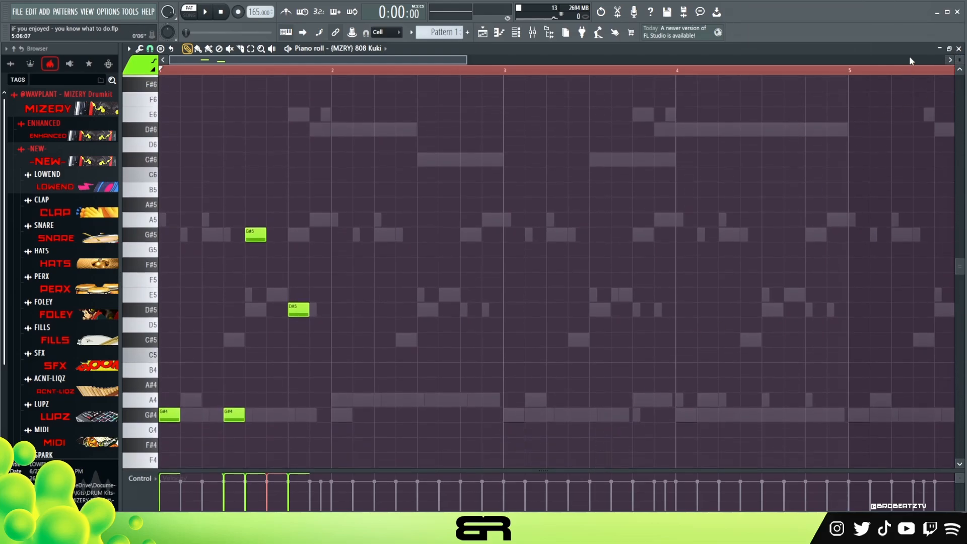
scroll(954, 60, "down", 1)
left_click_drag(959, 268, 960, 259)
right_click(504, 230)
double_click(222, 71)
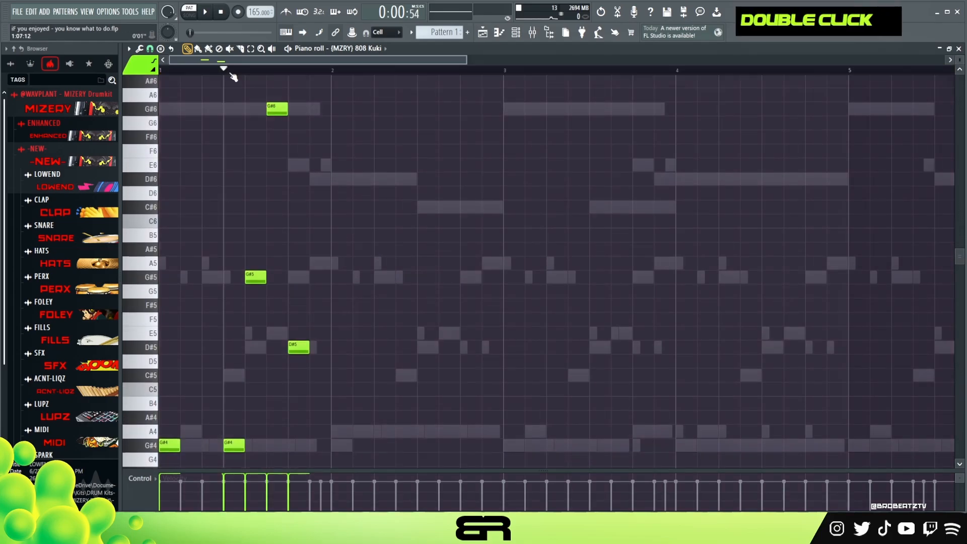
key("space")
key("space")
Apply quick legato to all 808 notes and play back the line
key("ctrl+a")
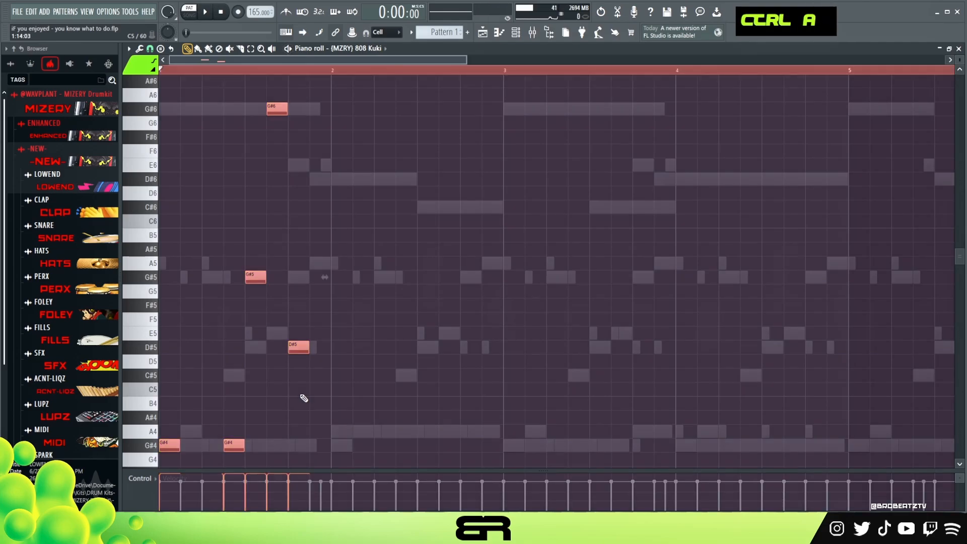
key("ctrl+l")
right_click(333, 390)
key("space")
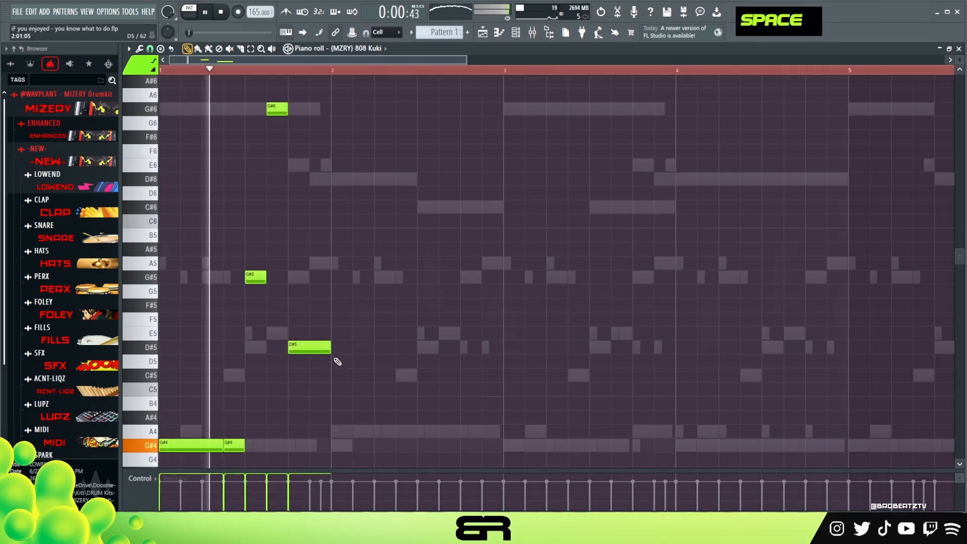
key("space")
Continue the 808 line through bar 2 with a longer D#5, a second D#5 and a closing D5, and play it
left_click_drag(330, 347, 479, 347)
key("shift+Down")
right_click(486, 313)
key("space")
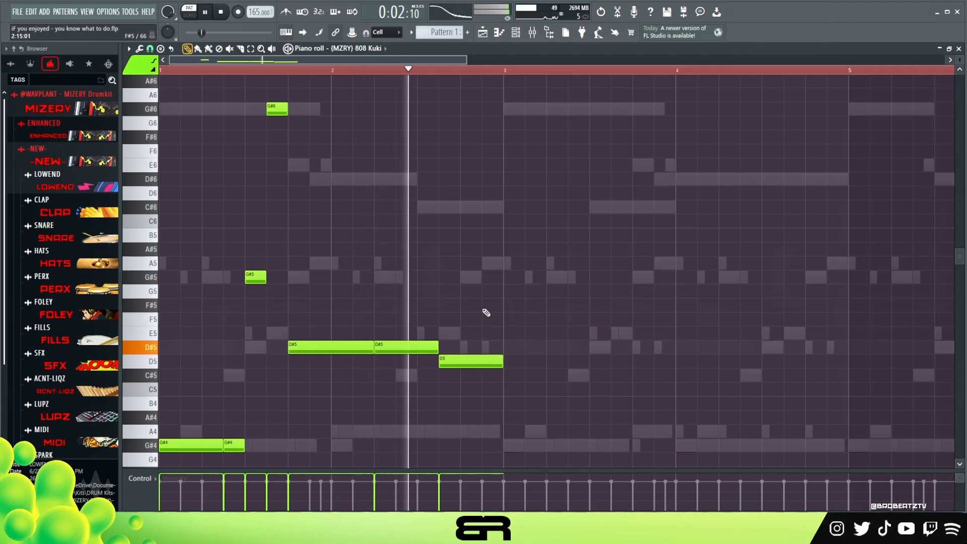
key("space")
Duplicate the whole two-bar 808 phrase so the copy starts at bar 3
key("ctrl+a")
left_click_drag(180, 444, 524, 444)
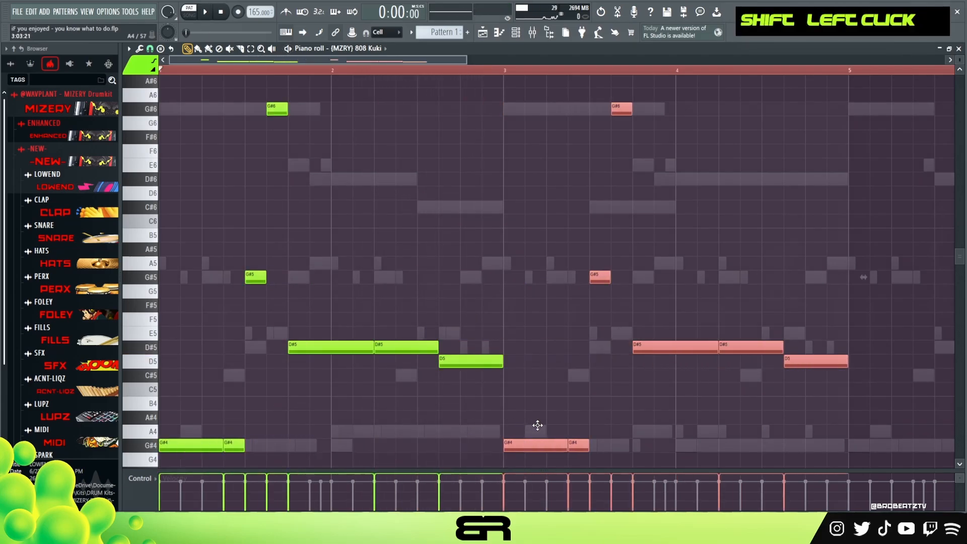
right_click(544, 388)
Raise the two G#4 notes at the start of bar 3 one octave to G#5
left_click_drag(503, 412, 586, 450)
key("ctrl+Up")
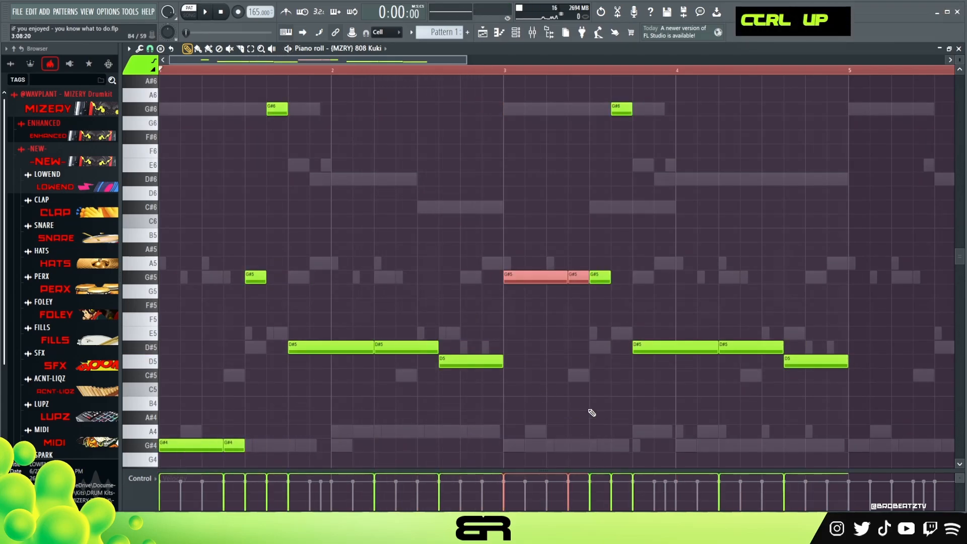
right_click(571, 309)
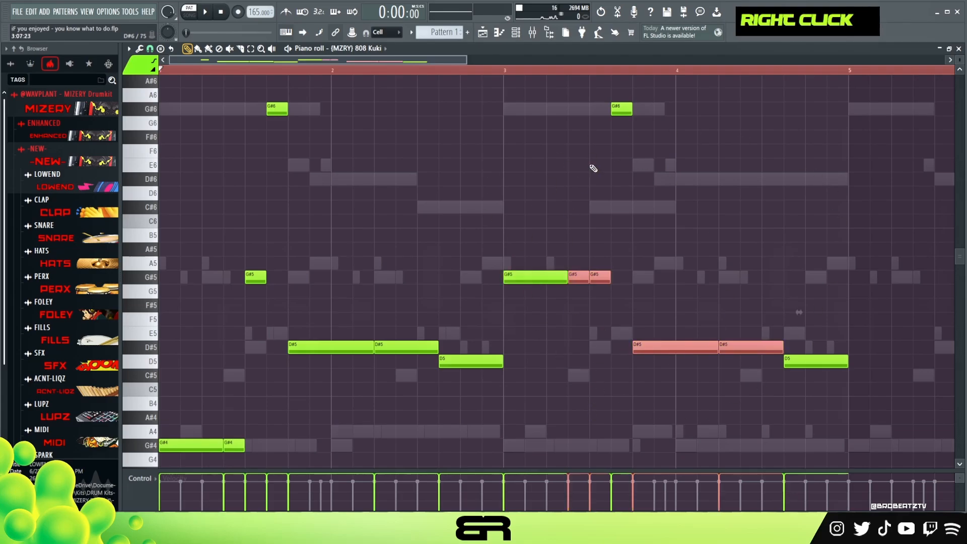
Remove bar 3's G#6 and short last G#5, extend the second G#5 up to the D#5, and play the line
right_click(622, 109)
right_click(601, 276)
left_click_drag(587, 282, 634, 282)
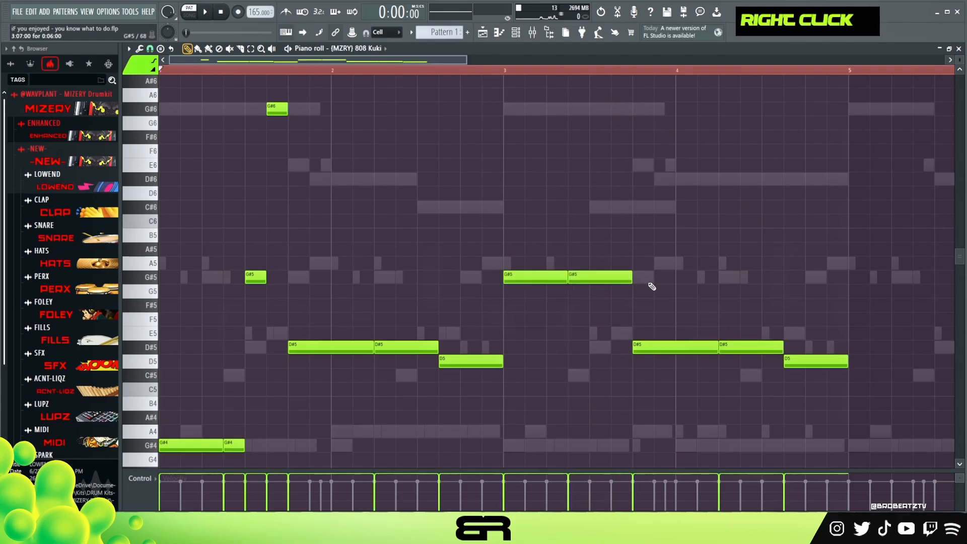
key("space")
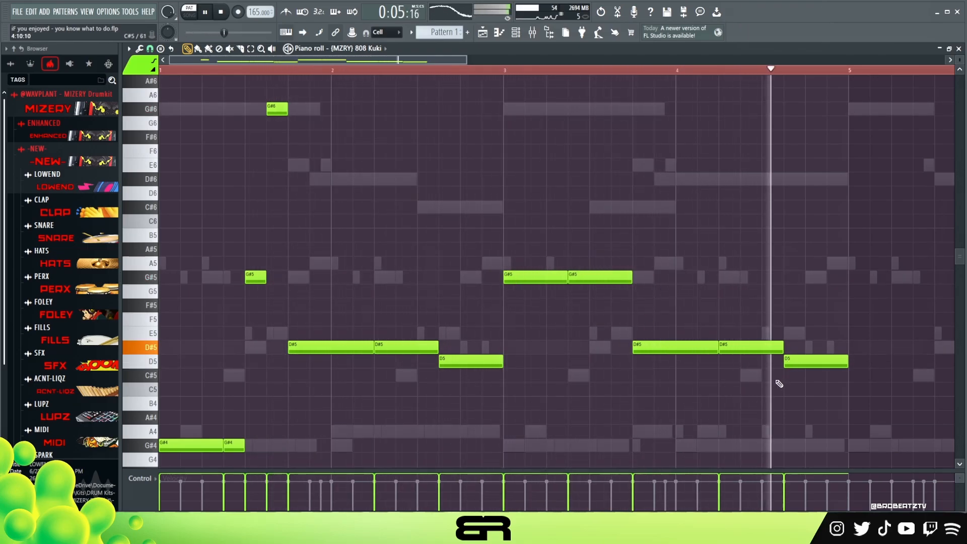
key("space")
Duplicate the whole four-bar 808 phrase so the copy starts at bar 5
key("ctrl+a")
left_click_drag(177, 445, 877, 438, "shift")
left_click_drag(387, 65, 520, 71)
right_click(607, 275)
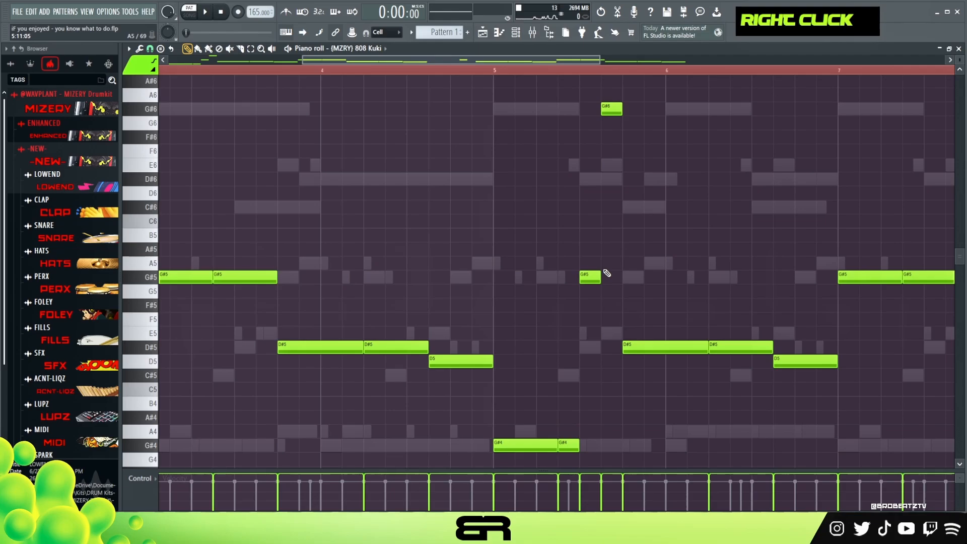
Shorten the opening G#4 of bar 5 to one eighth-note by discarding its length
left_click_drag(428, 62, 290, 83)
left_click_drag(272, 397, 170, 442, "ctrl")
left_click_drag(501, 260, 655, 287, "ctrl")
left_click_drag(373, 60, 546, 94)
right_click(410, 334)
left_click(425, 446, "ctrl")
key("shift+d")
Place a copy of bar 5's opening G#4 right after it, raised to G#5 and lasting until the next G#4
left_click(394, 444, "ctrl")
left_click_drag(394, 445, 418, 444, "shift")
key("ctrl+Up")
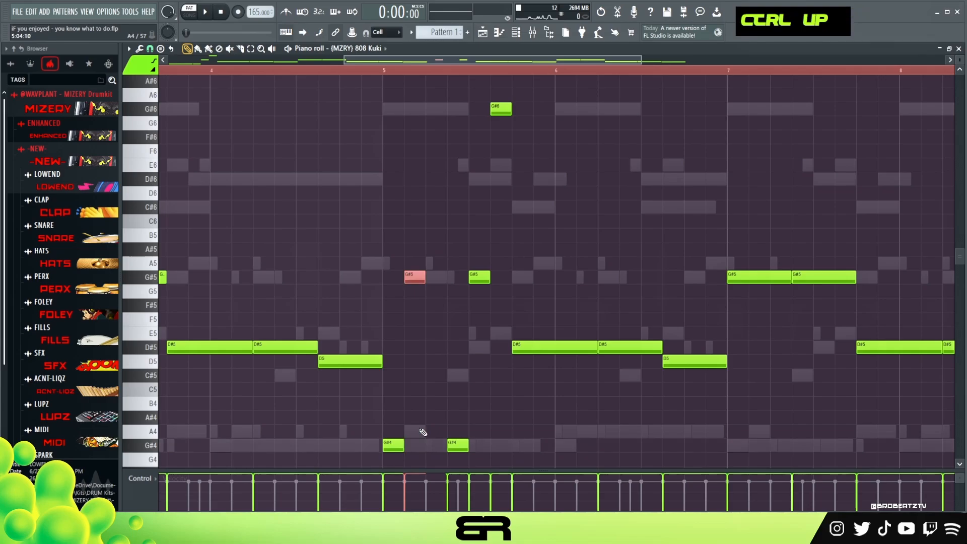
left_click_drag(433, 280, 446, 281)
right_click(457, 335)
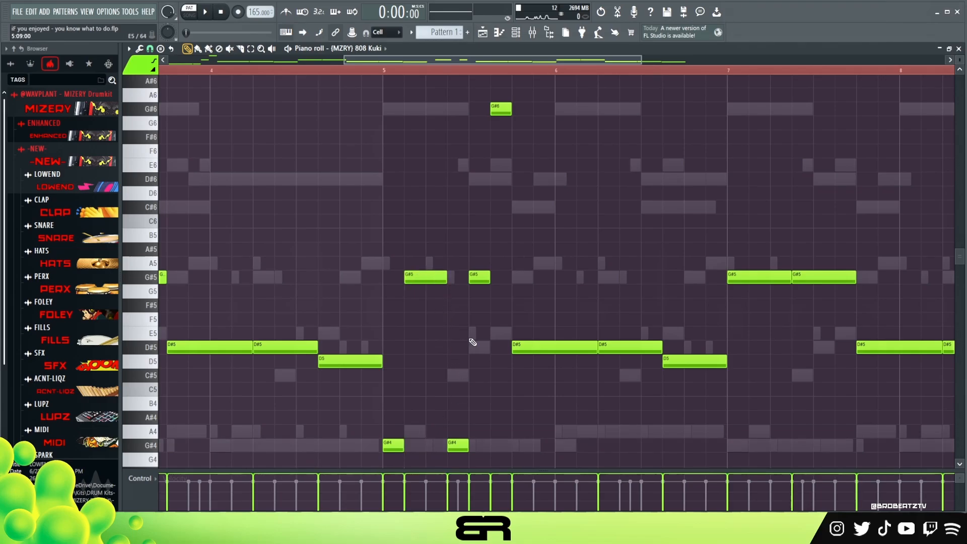
Shorten the first long D#5 after bar 5's G#6 by one eighth-note and fill the gap with a short D#5
left_click(580, 351, "ctrl")
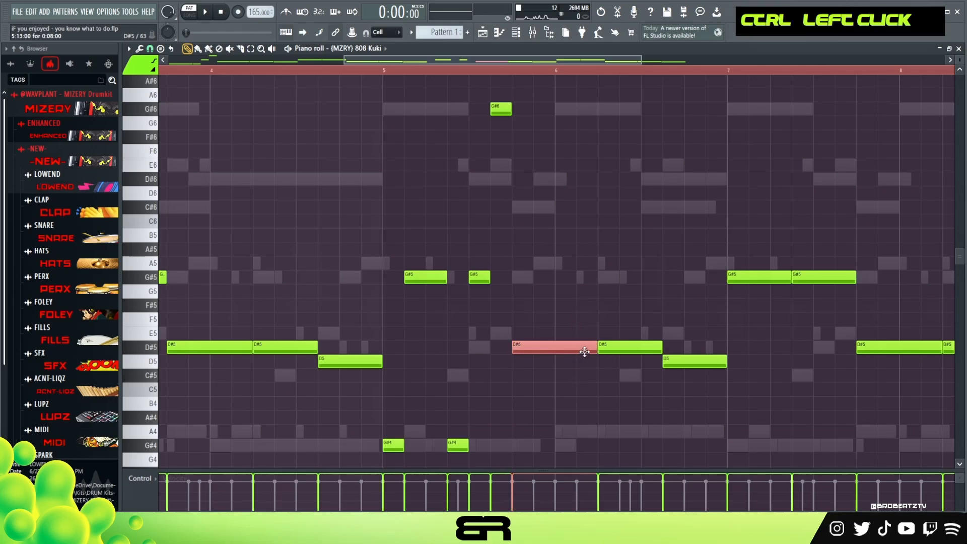
left_click_drag(597, 352, 567, 339)
right_click(584, 354)
right_click(587, 325)
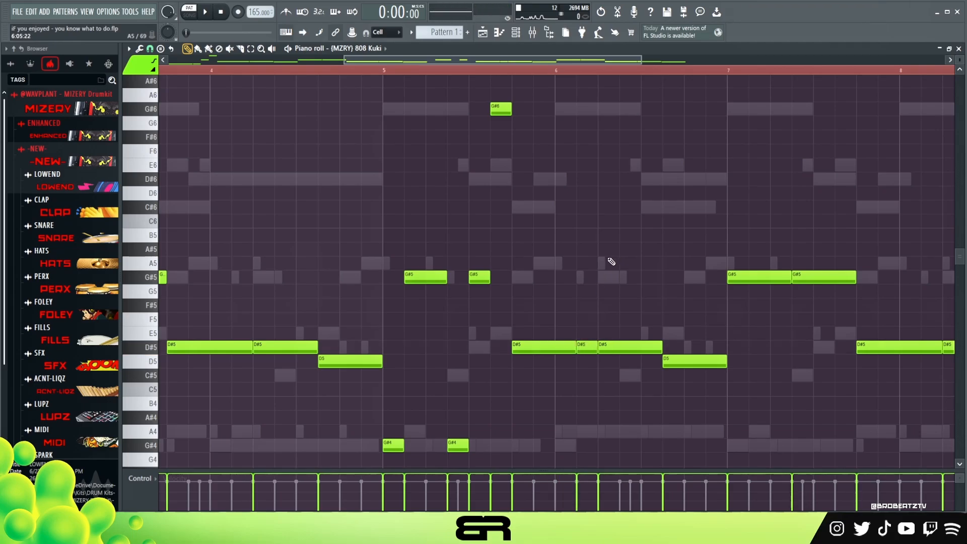
left_click_drag(577, 326, 589, 363)
key("alt+u")
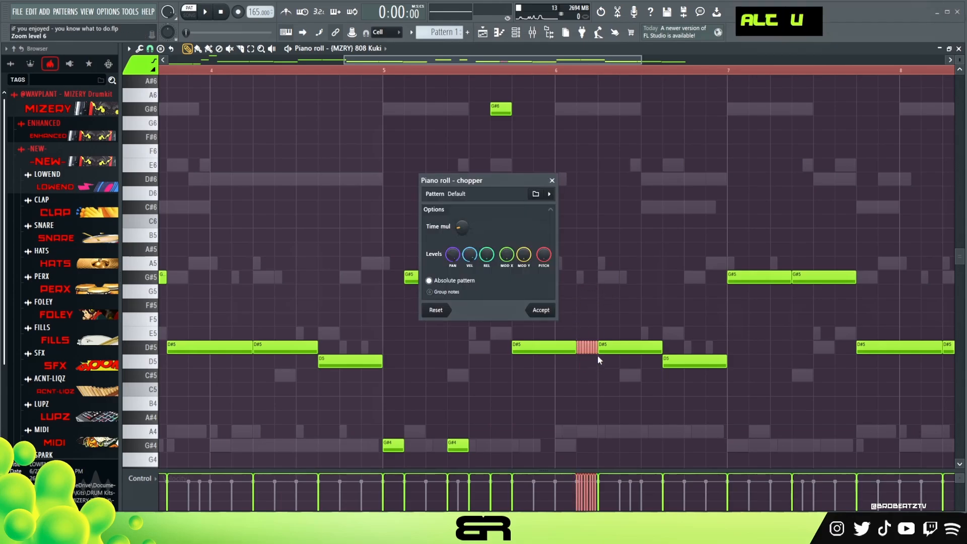
left_click(553, 180)
right_click(613, 195)
key("ctrl")
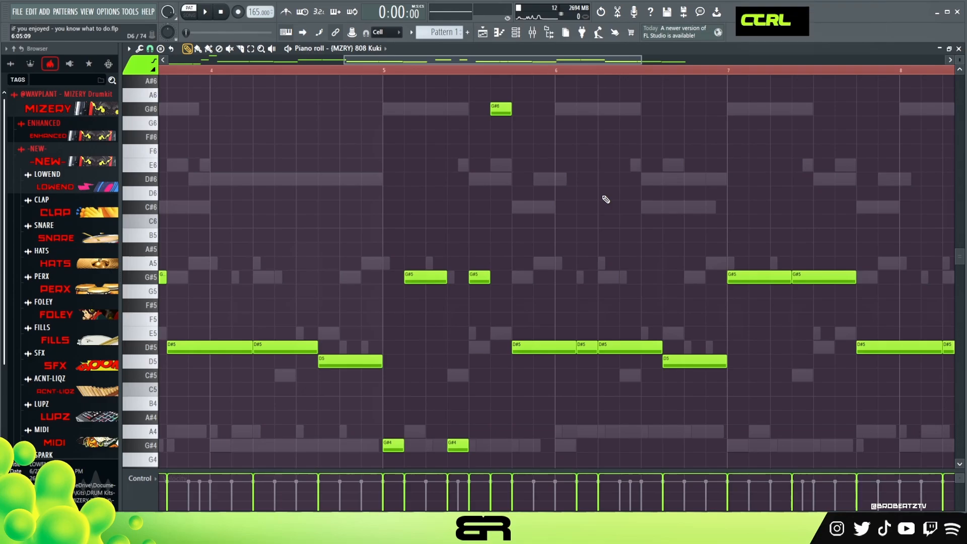
Play back the full eight-bar 808 Kuki bassline with the melody
right_click(604, 201, "ctrl")
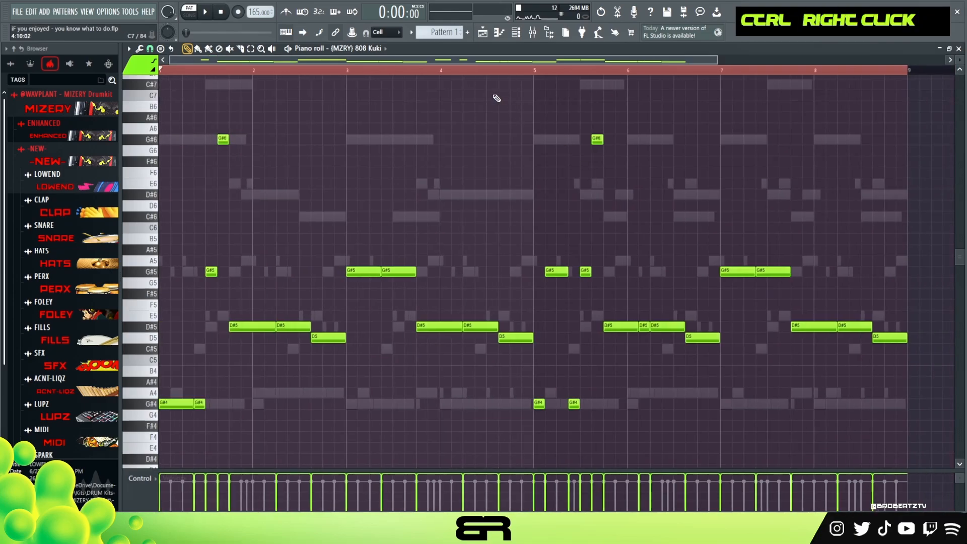
key("space")
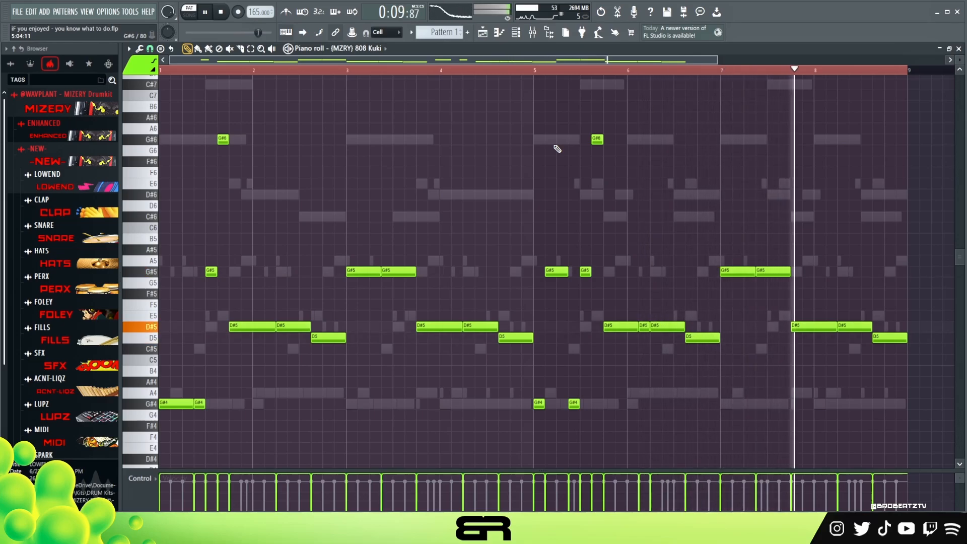
key("space")
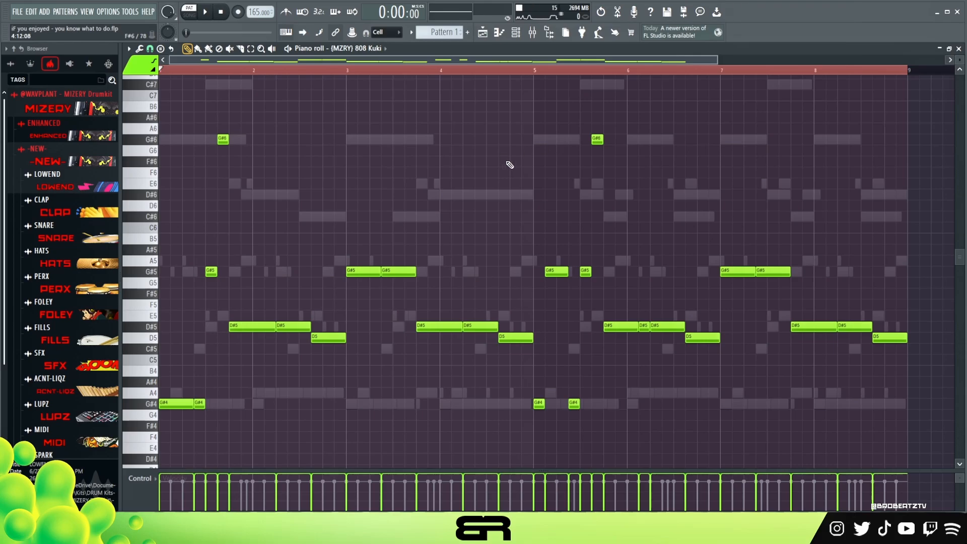
Audition the 808 Mush+ channel with a temporary G#4 at the start of bar 1 and remove the note
left_click(516, 34)
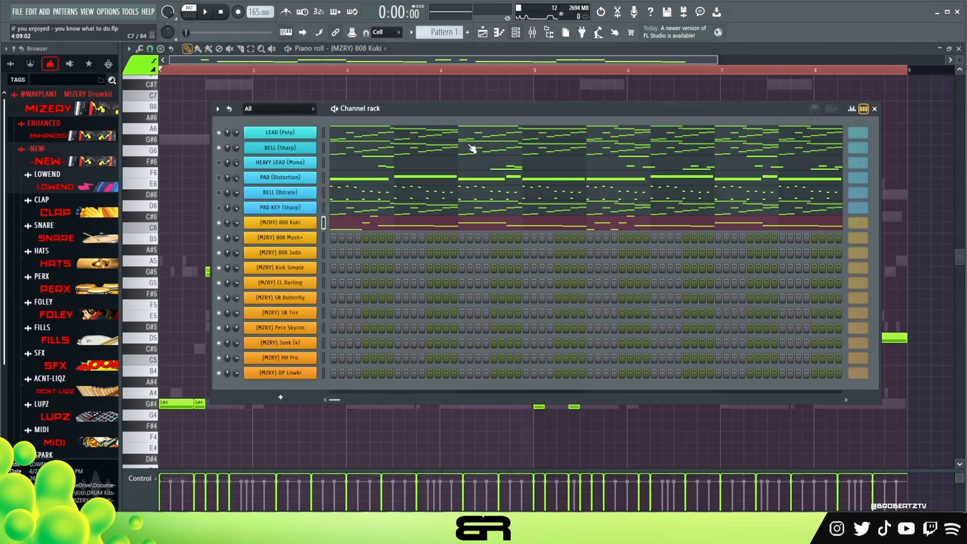
left_click_drag(424, 110, 429, 101)
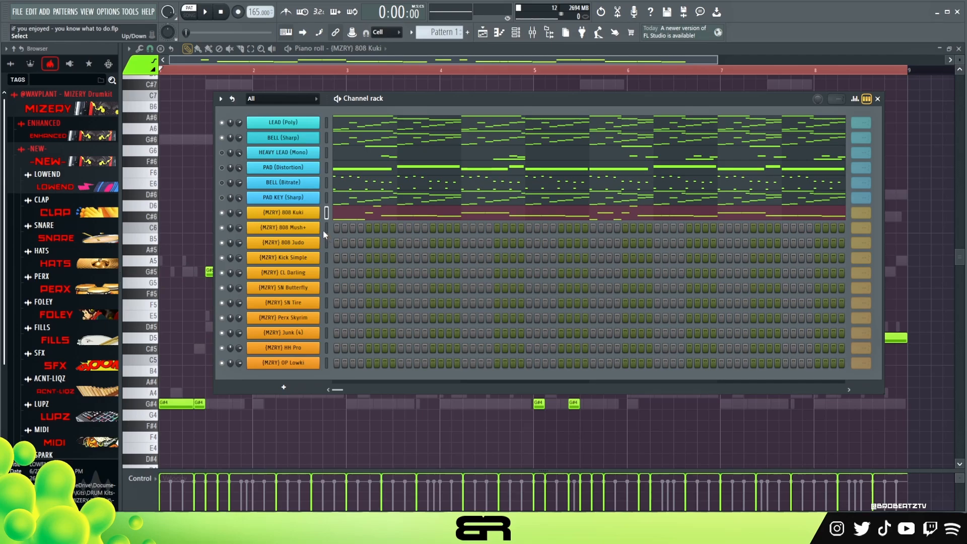
right_click(308, 232)
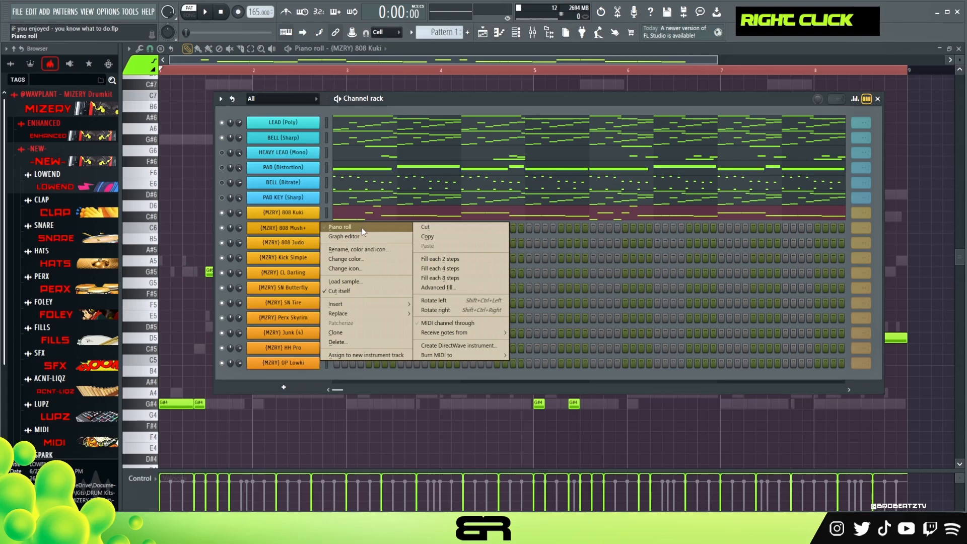
left_click(361, 227)
left_click(165, 403)
key("space")
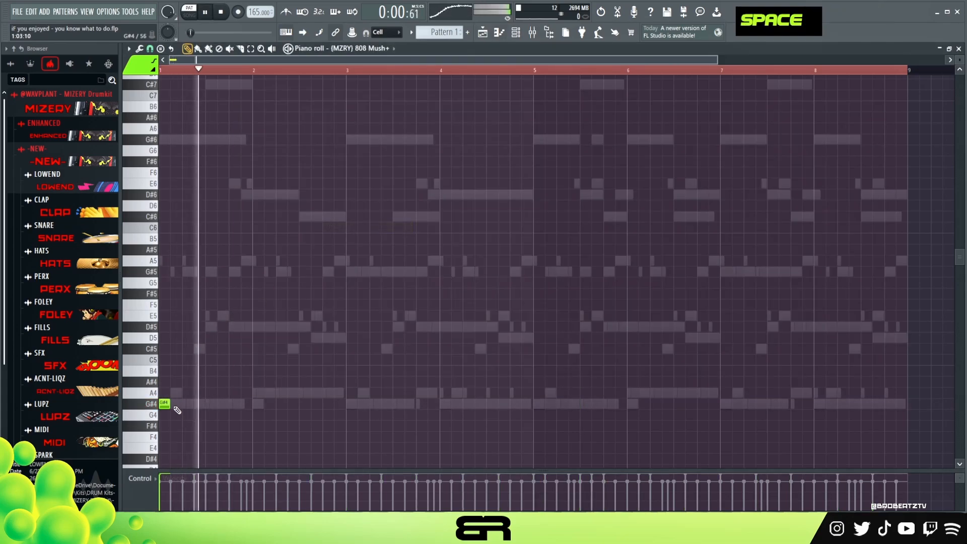
right_click(166, 403)
key("space")
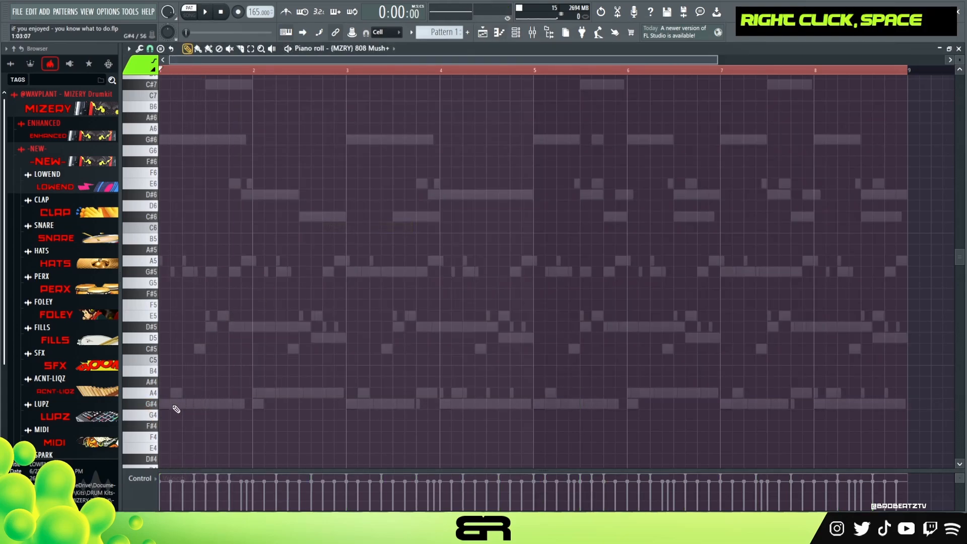
Return to the 808 Kuki channel's notes in the piano roll
left_click(522, 41)
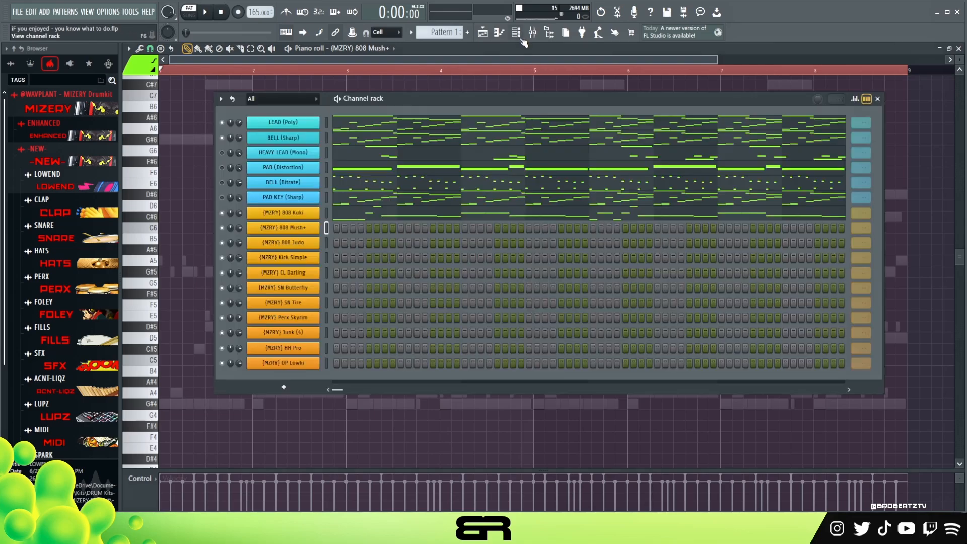
right_click(301, 215)
left_click(427, 93)
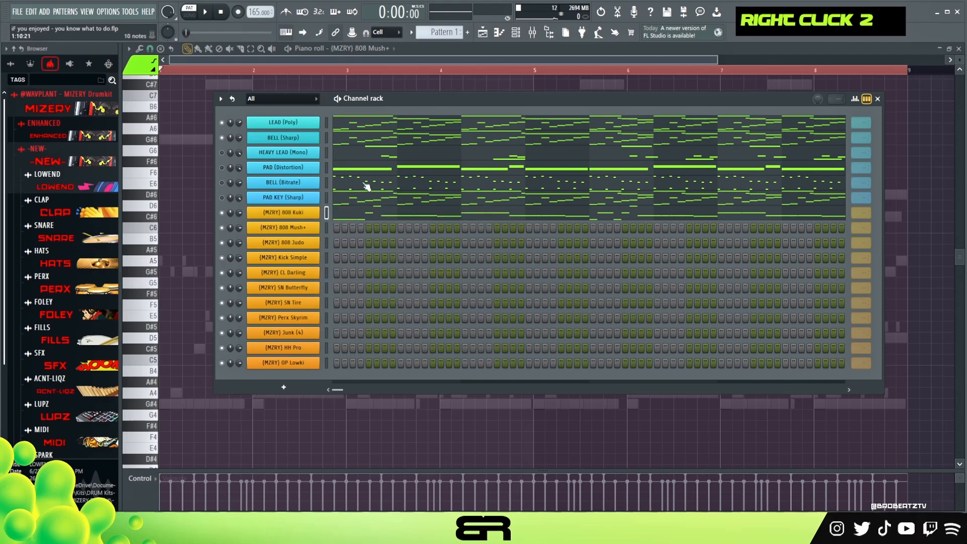
left_click(344, 218)
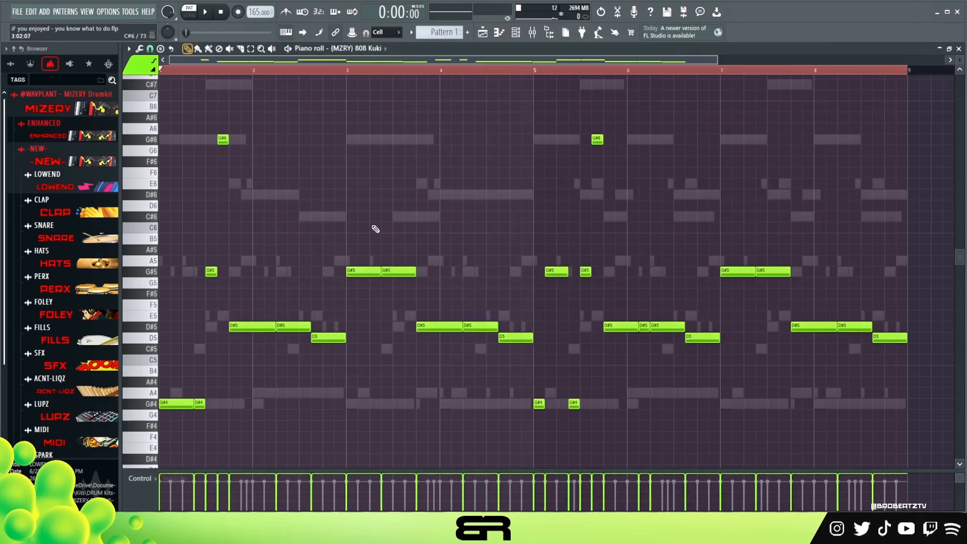
Cut the four D5 notes ending bars 2, 4, 6 and 8 out of the 808 Kuki pattern
scroll(402, 185, "down", 1)
right_click(399, 170)
scroll(260, 64, "up", 2)
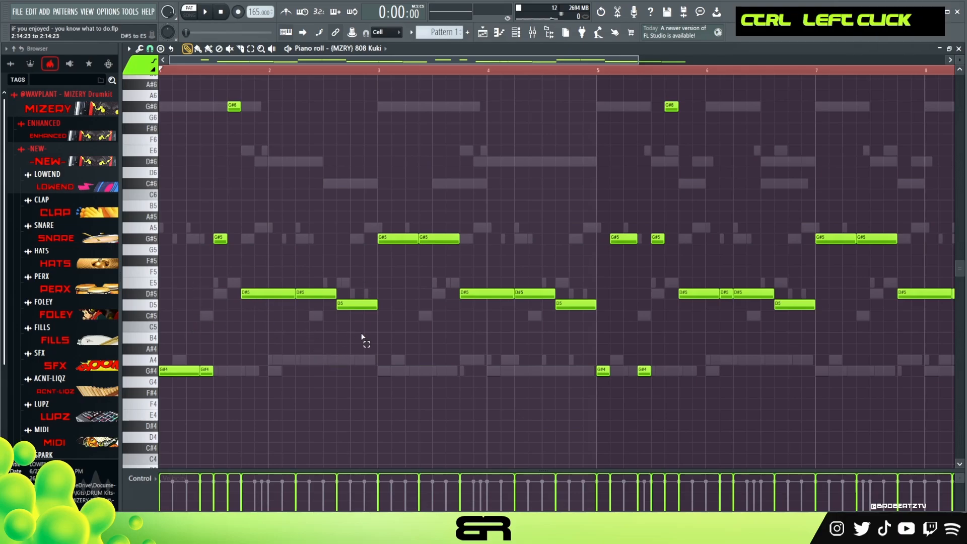
left_click(366, 304, "ctrl")
left_click(572, 305, "ctrl+shift")
left_click(790, 305, "ctrl+shift")
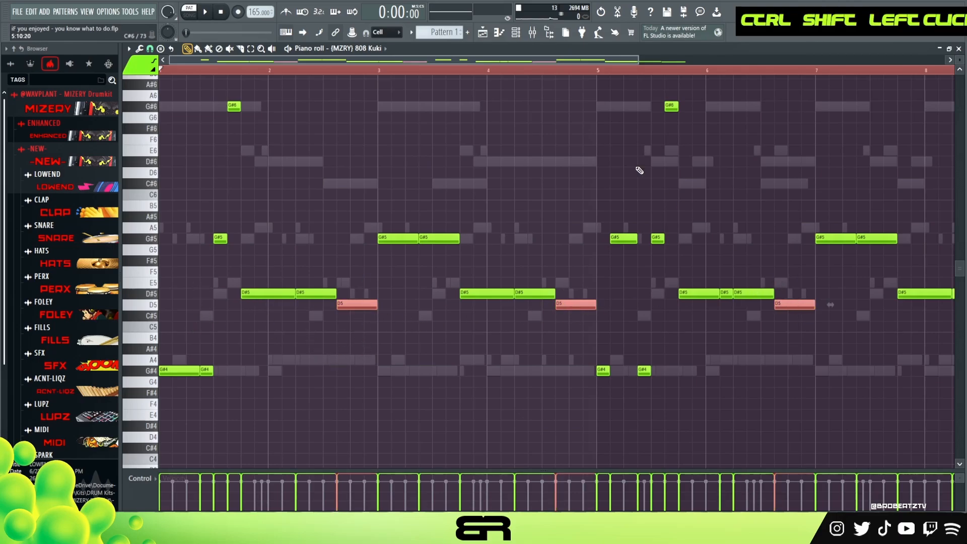
left_click_drag(471, 61, 518, 63)
left_click(935, 305, "ctrl+shift")
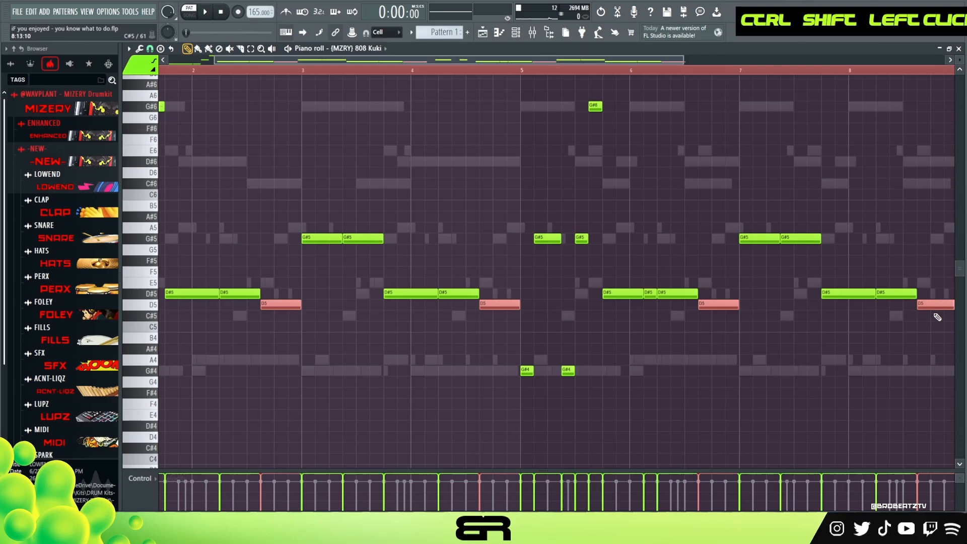
key("ctrl+x")
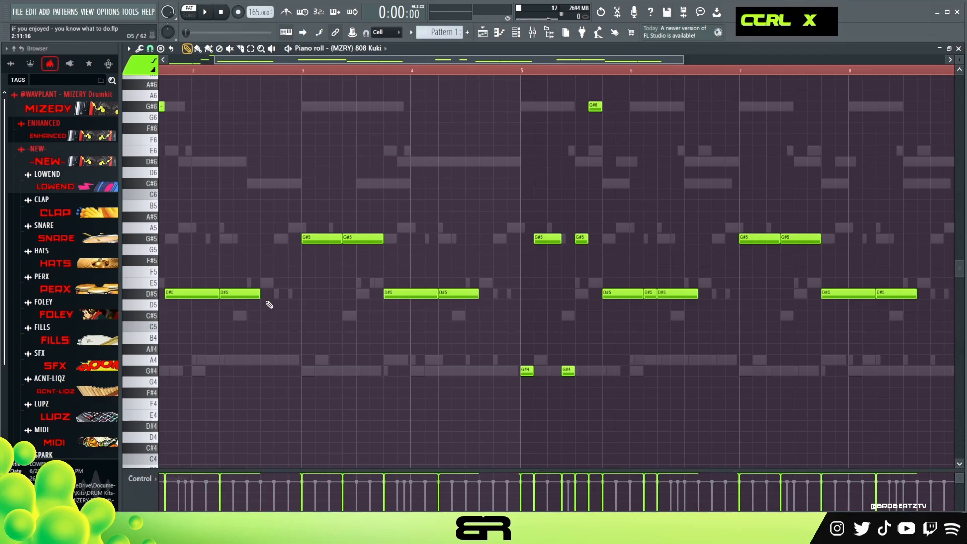
Paste the cut D5 notes into the 808 Mush+ channel's piano roll and clear the selection
key("F6")
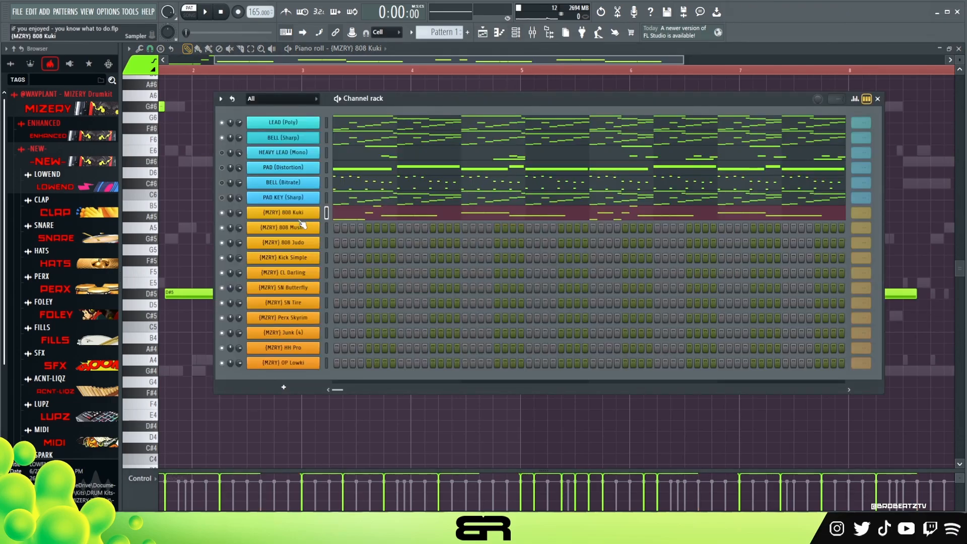
right_click(320, 222)
left_click(368, 228)
key("ctrl+v")
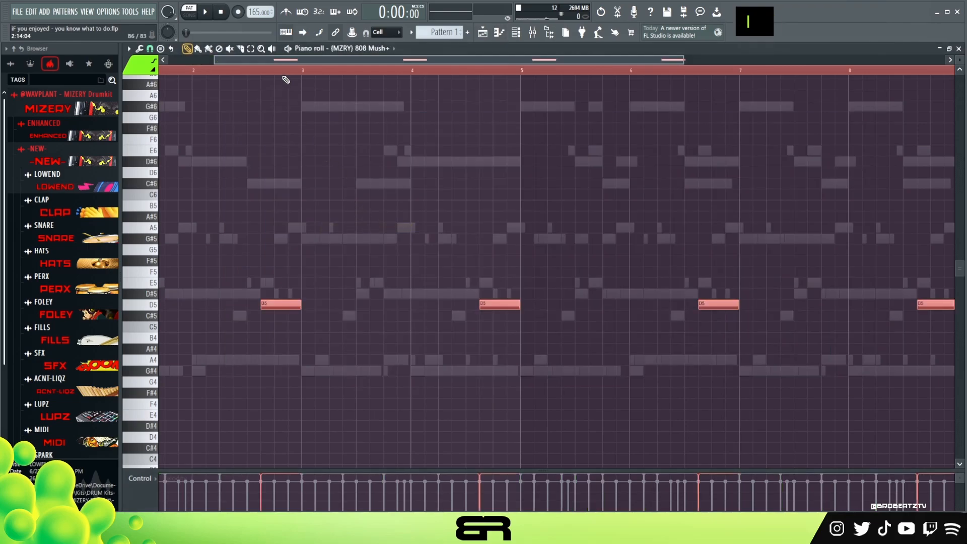
left_click_drag(287, 60, 241, 60)
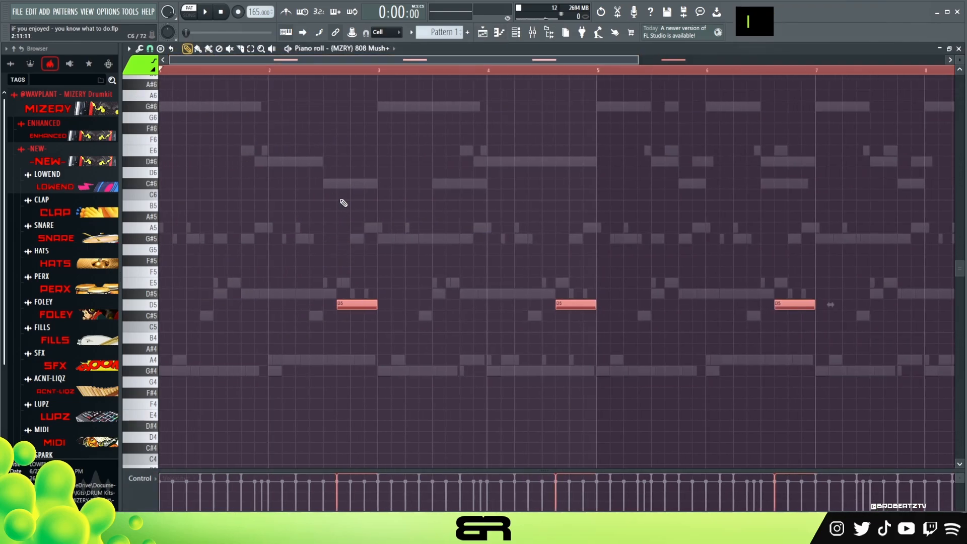
right_click(355, 200)
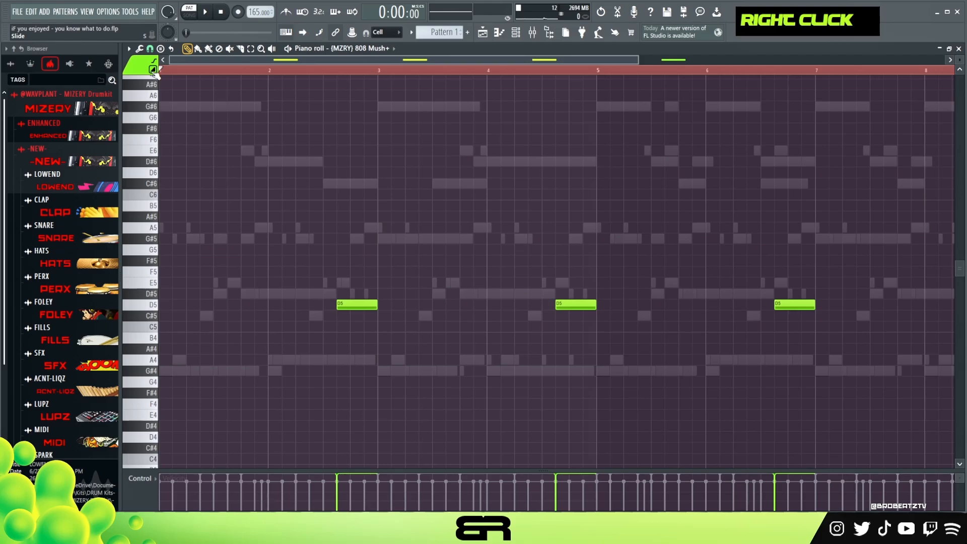
Add an eighth-note slide note at D6 over the end of bar 2's D5
left_click(371, 294)
key("ctrl+Up")
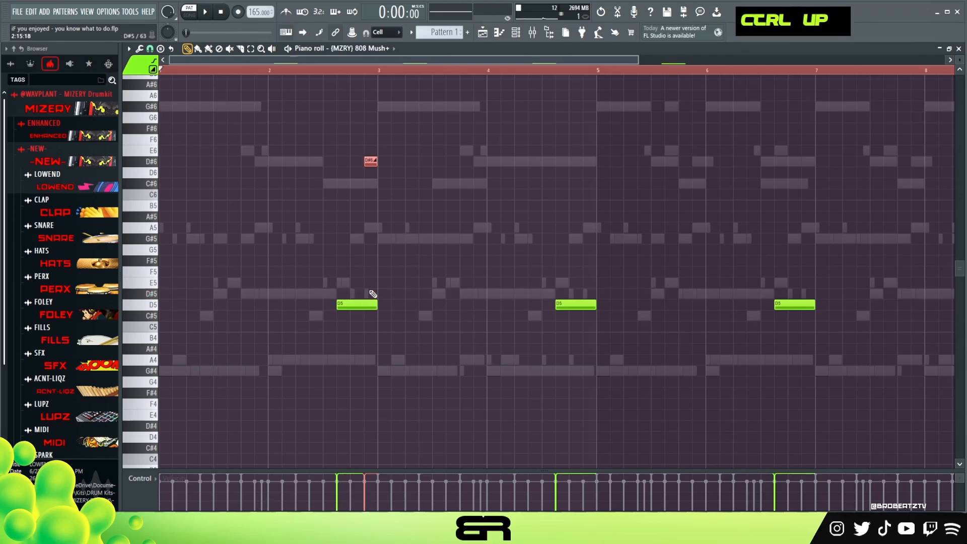
key("shift+Down")
key("ctrl+Down")
key("ctrl+Up")
Copy the D6 slide note to the end of bar 4 and lower the copy two octaves to D4
left_click_drag(369, 172, 595, 185, "shift")
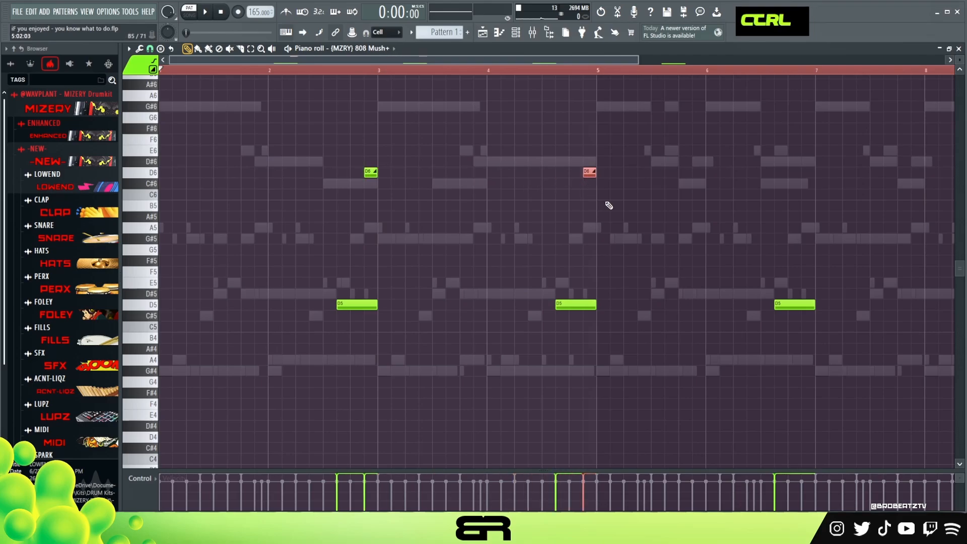
key("ctrl+Down")
key("ctrl+Down")
Replace the D5 notes in bars 6 and 8 with a copy of the D5 and slide notes from bars 2 and 4
right_click(608, 205, "ctrl")
left_click_drag(621, 222, 759, 298, "ctrl")
key("Delete")
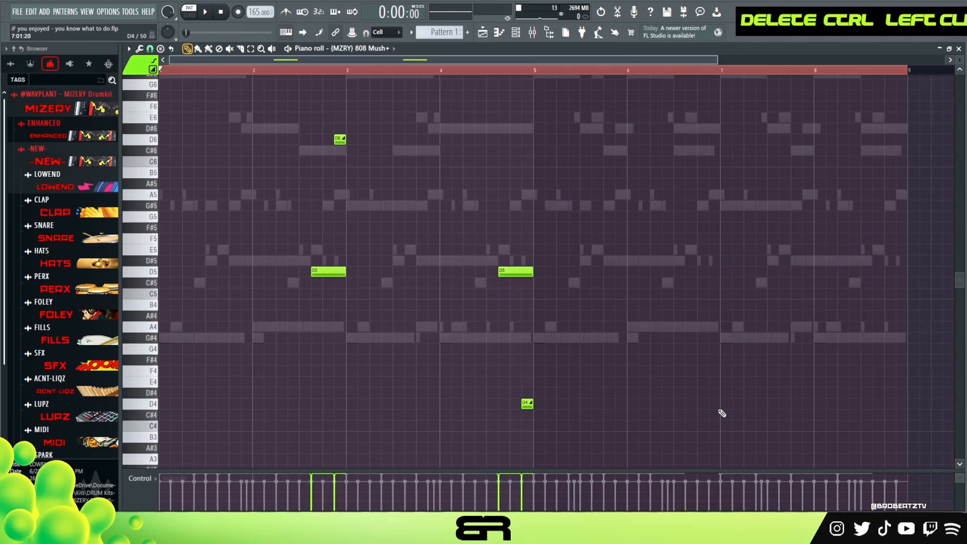
left_click_drag(704, 421, 251, 100, "ctrl")
left_click_drag(330, 270, 705, 263, "shift")
right_click(491, 142)
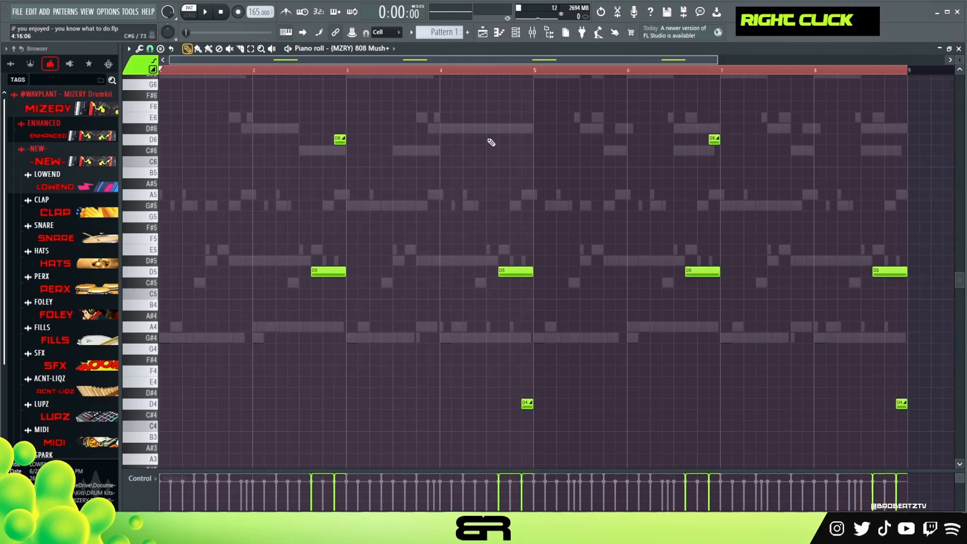
Play the pattern from bar 2 to hear the 808 Mush+ slides
double_click(287, 74)
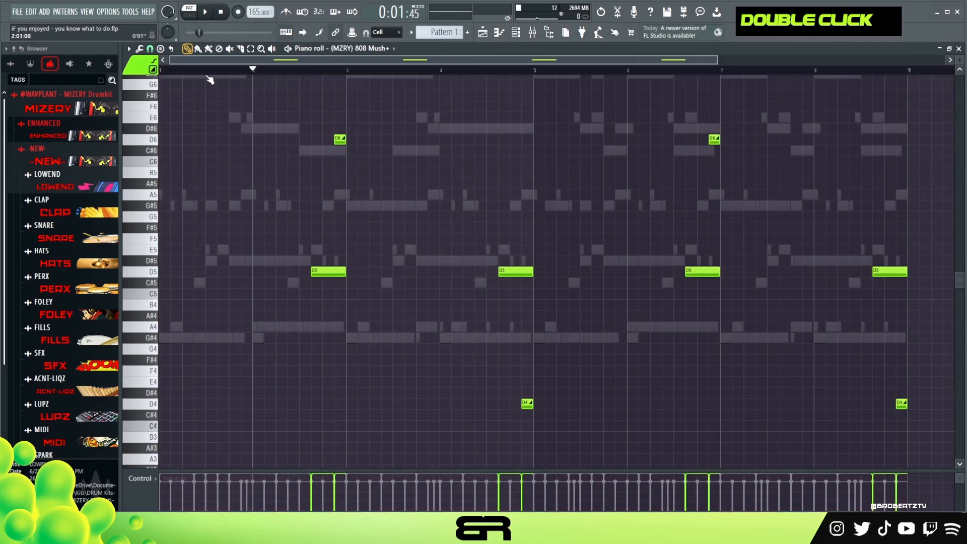
key("space")
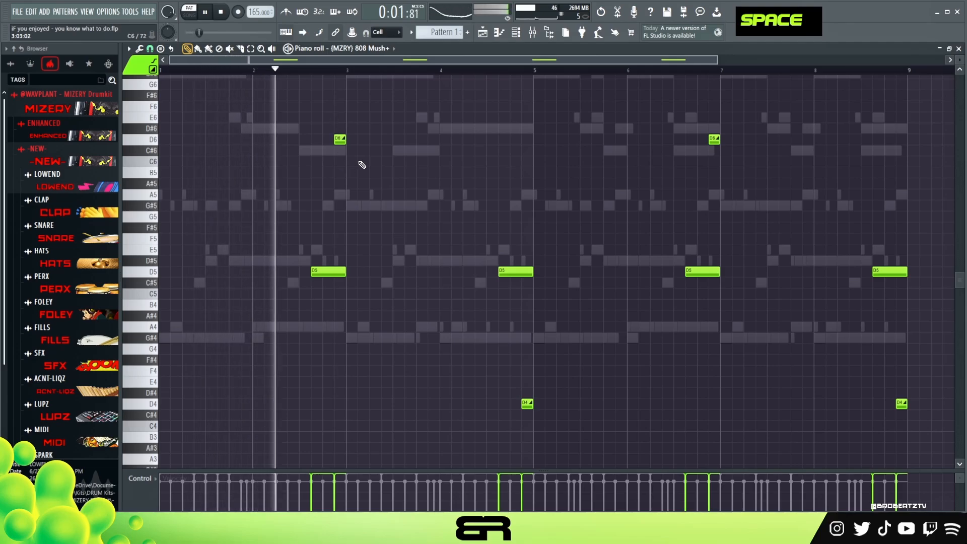
key("space")
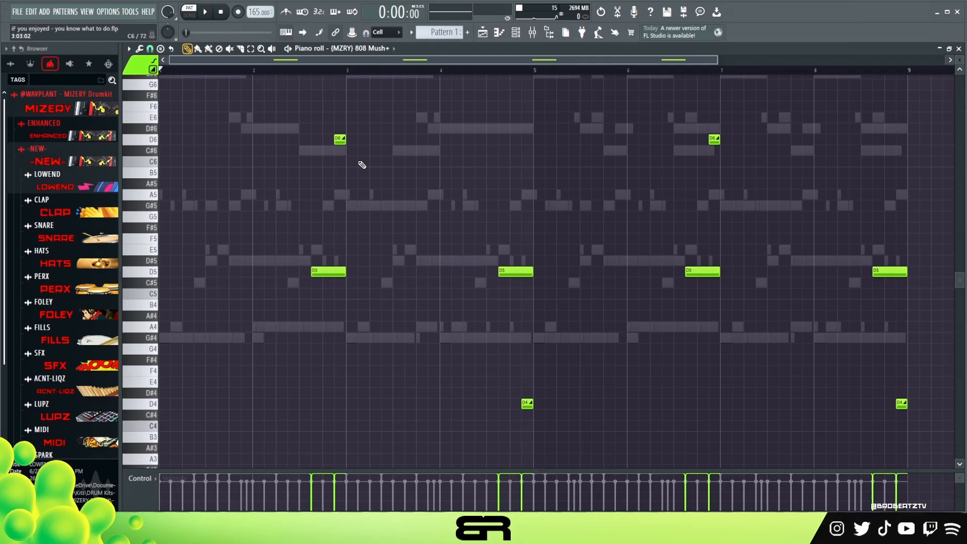
Cut the opening G#4 notes of bars 1 and 5 out of the 808 Kuki pattern
left_click(515, 32)
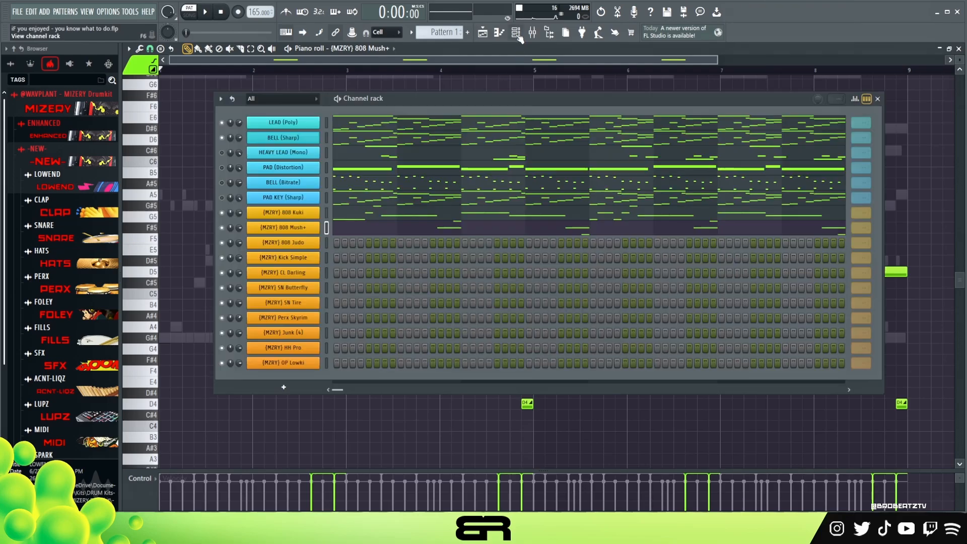
left_click(347, 218)
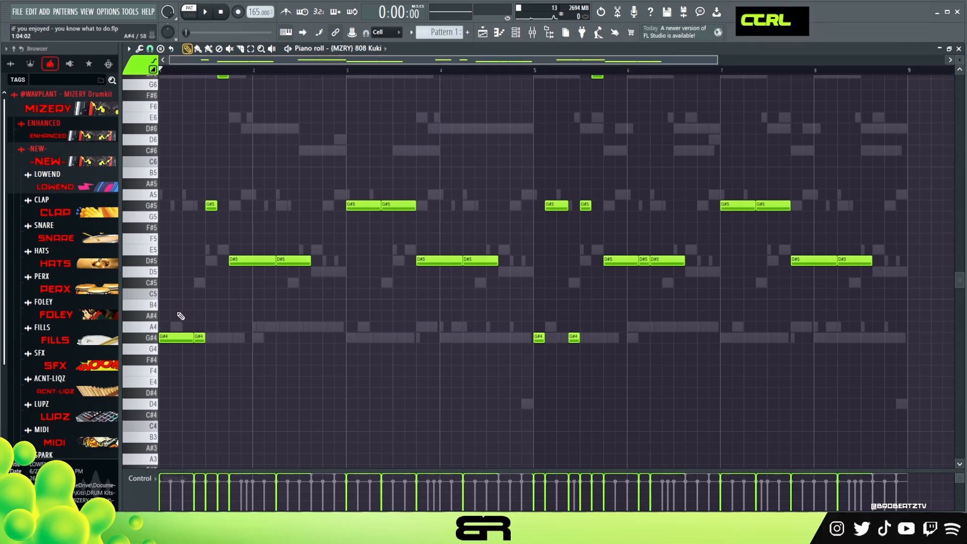
left_click(177, 337, "ctrl")
left_click(538, 338, "ctrl+shift")
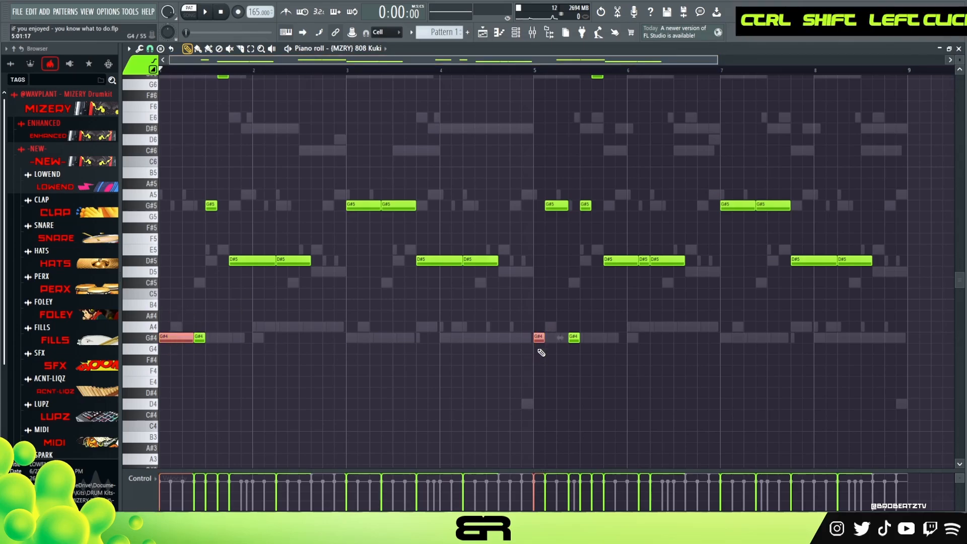
key("ctrl+x")
Paste the two cut G#4 notes into the 808 Judo channel's piano roll
left_click(515, 33)
right_click(318, 241)
left_click(340, 237)
Play the pattern from the start to hear the 808 Judo opening notes
key("space")
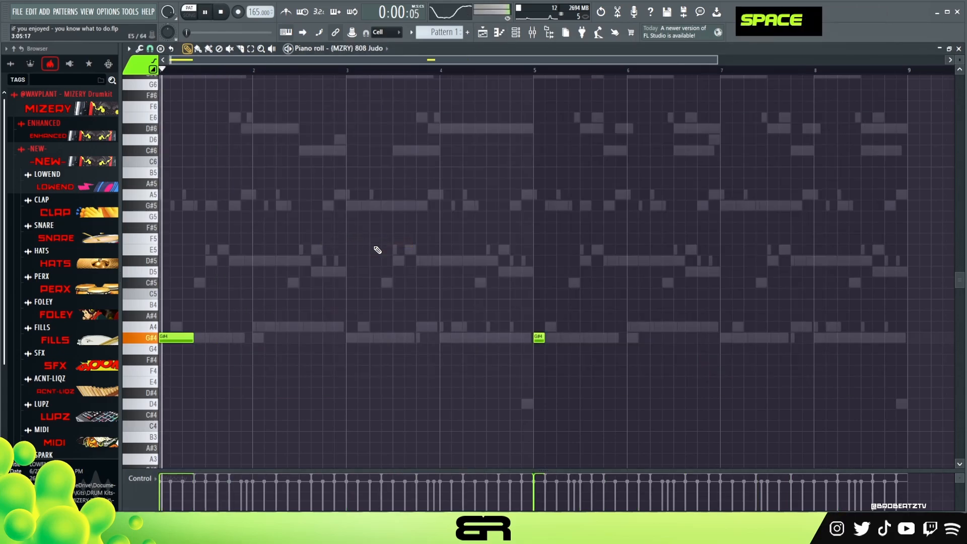
key("space")
key("space")
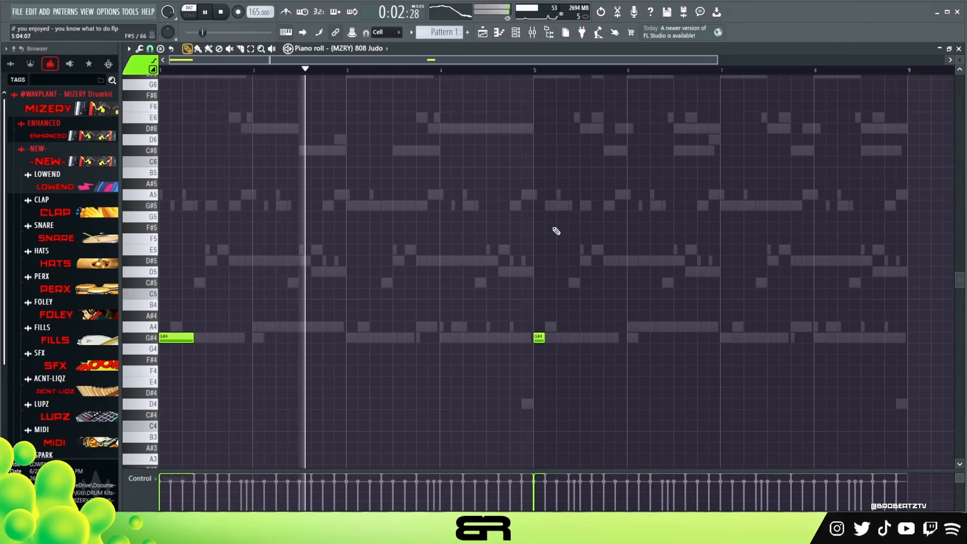
key("space")
Copy the short G#4 in bar 1 of the 808 Kuki pattern to the very start of the bar
left_click(514, 33)
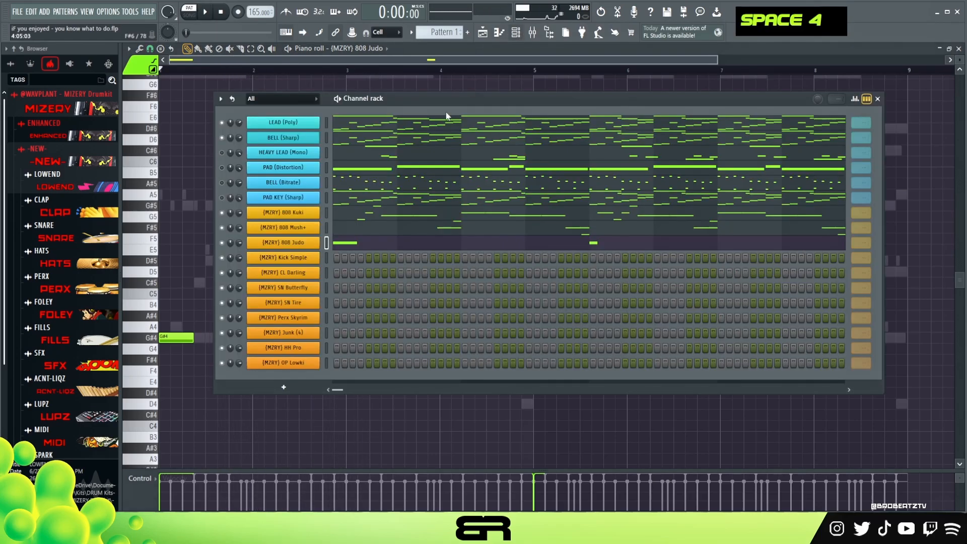
left_click(348, 217)
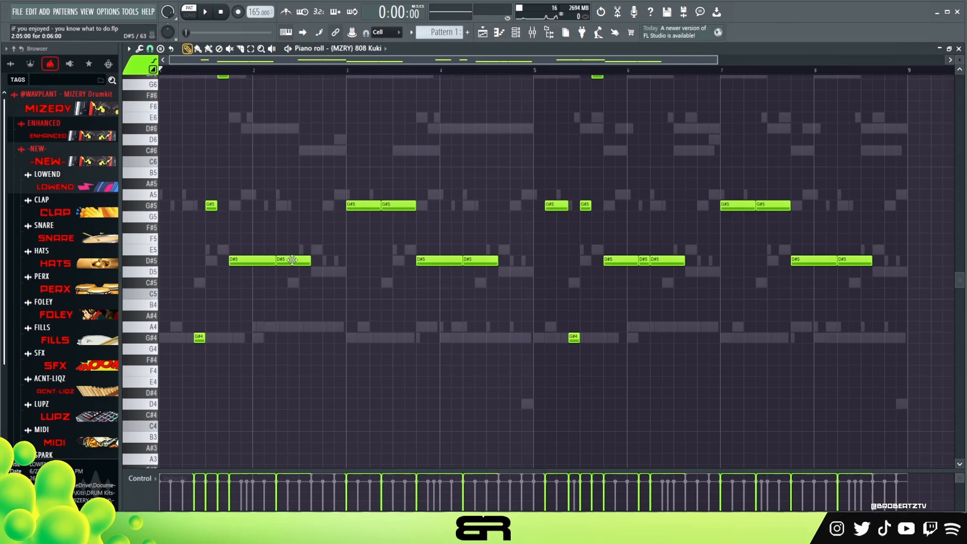
left_click(200, 337, "ctrl")
left_click_drag(202, 339, 149, 344, "shift")
right_click(228, 323)
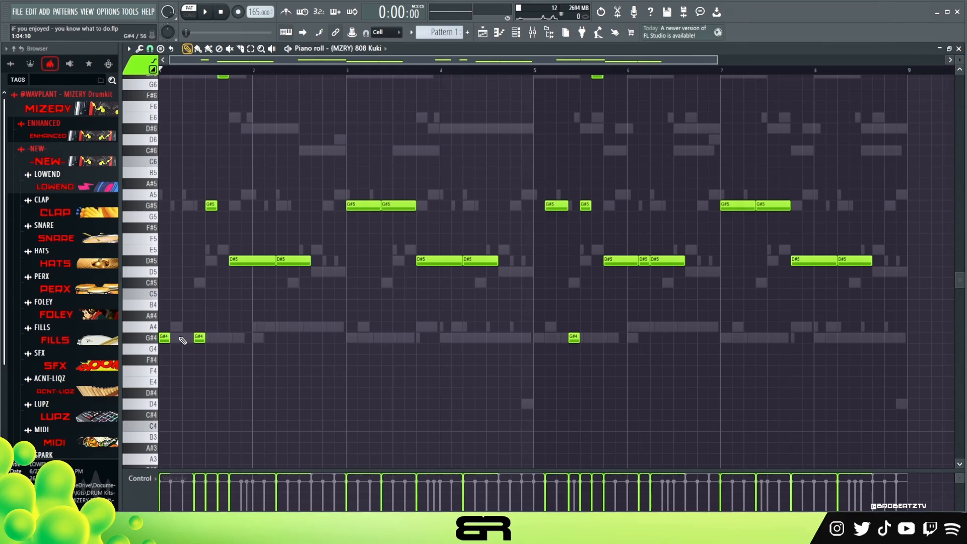
right_click(190, 324)
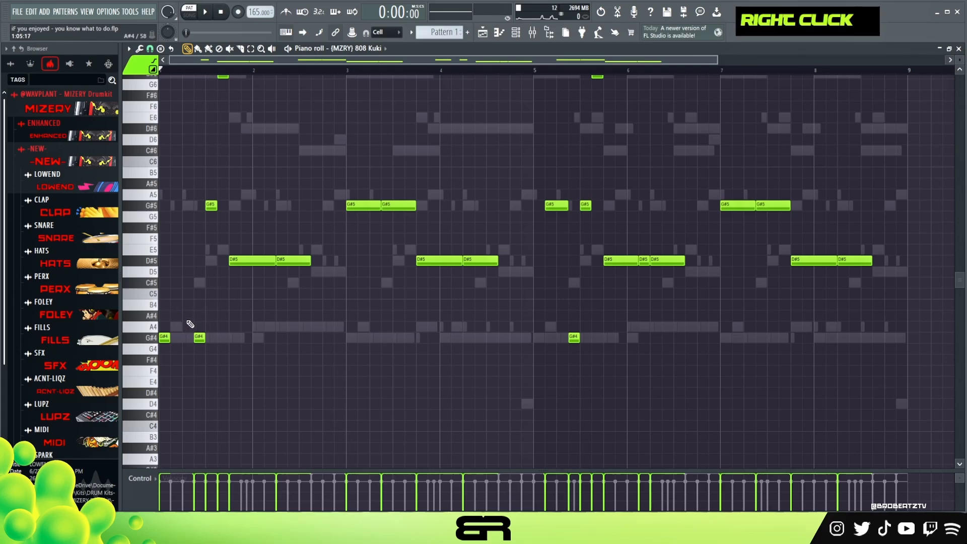
Try lengthening the opening G#4 in bar 1 of the 808 Kuki pattern up to the next G#4, auditioning it in playback
key("space")
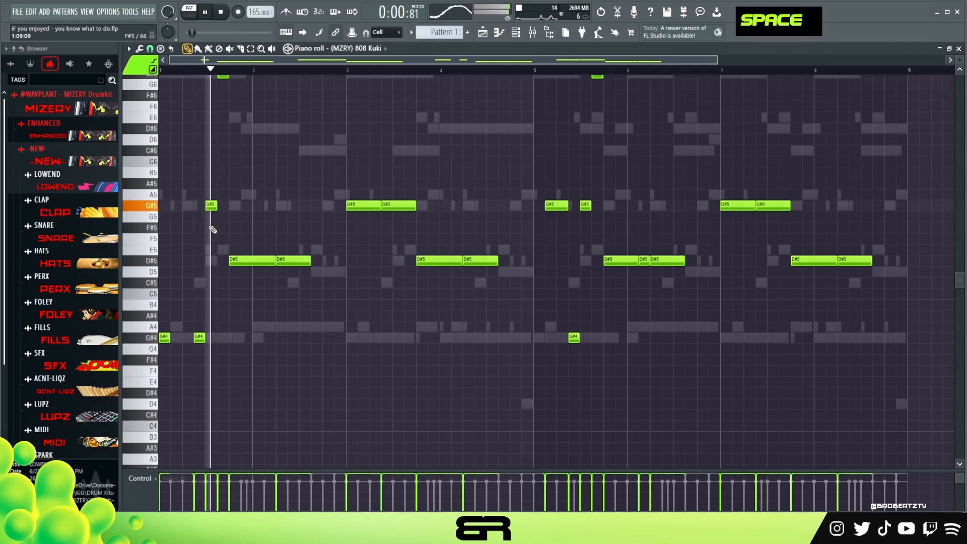
key("space")
mouse_move(169, 337)
left_mouse_down()
mouse_move(191, 342)
mouse_move(177, 341)
left_mouse_up()
key("space")
key("space")
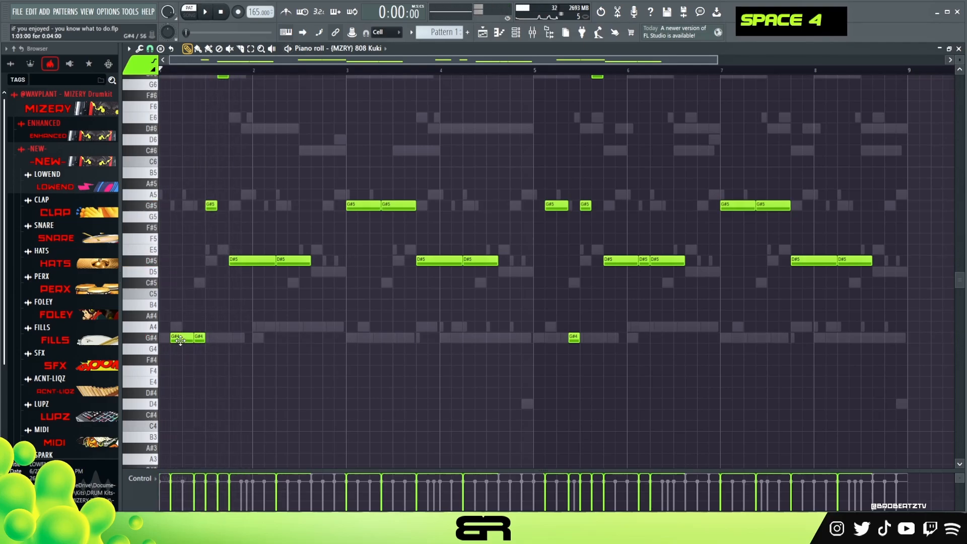
mouse_move(184, 339)
left_mouse_down()
mouse_move(173, 339)
mouse_move(190, 338)
left_mouse_up()
key("space")
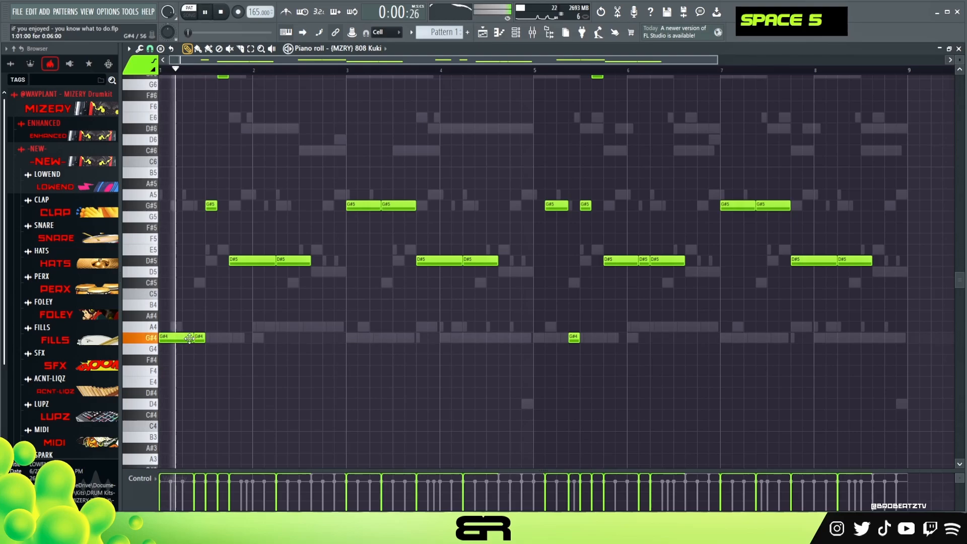
key("space")
key("space")
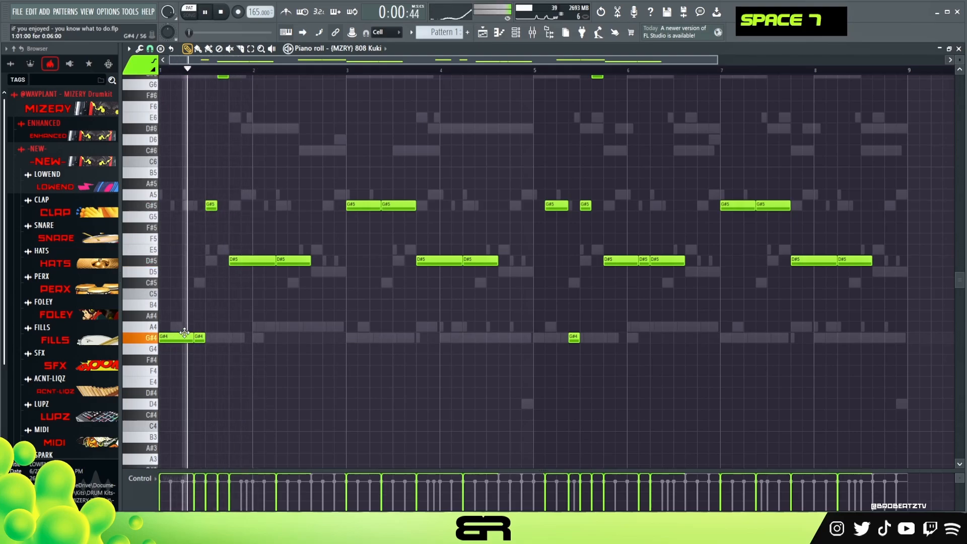
key("space")
key("space")
key("space")
Delete the opening G#4 in bar 1 of the 808 Kuki pattern and play the pattern
right_click(179, 337)
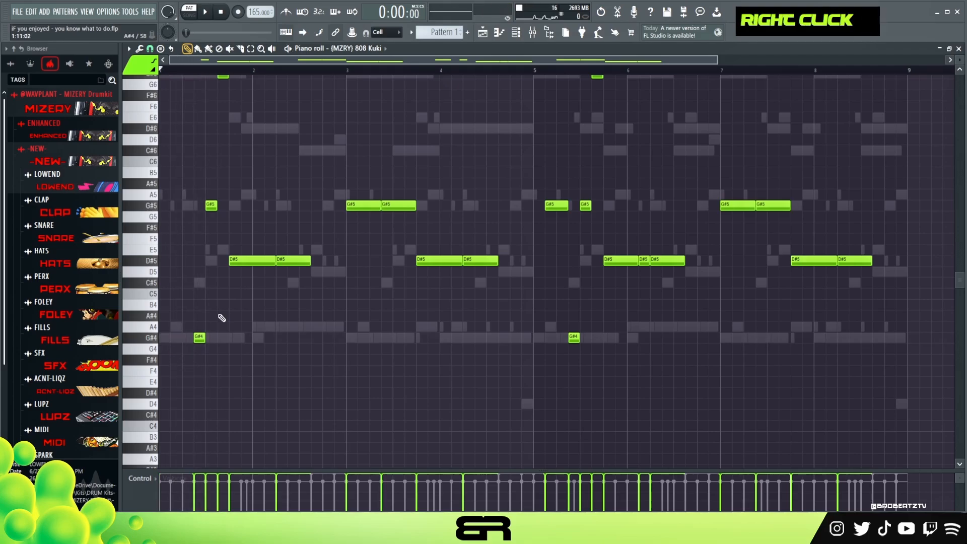
left_click(515, 33)
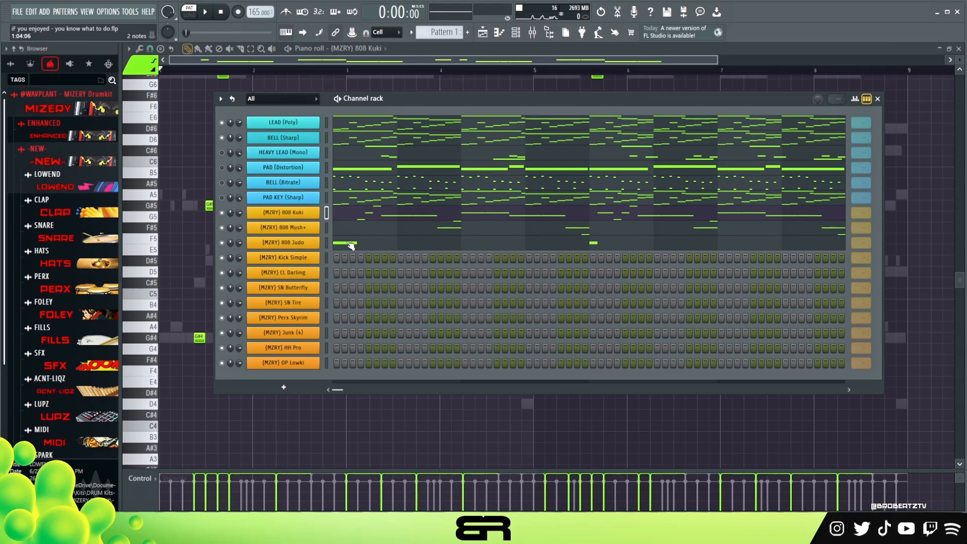
key("space")
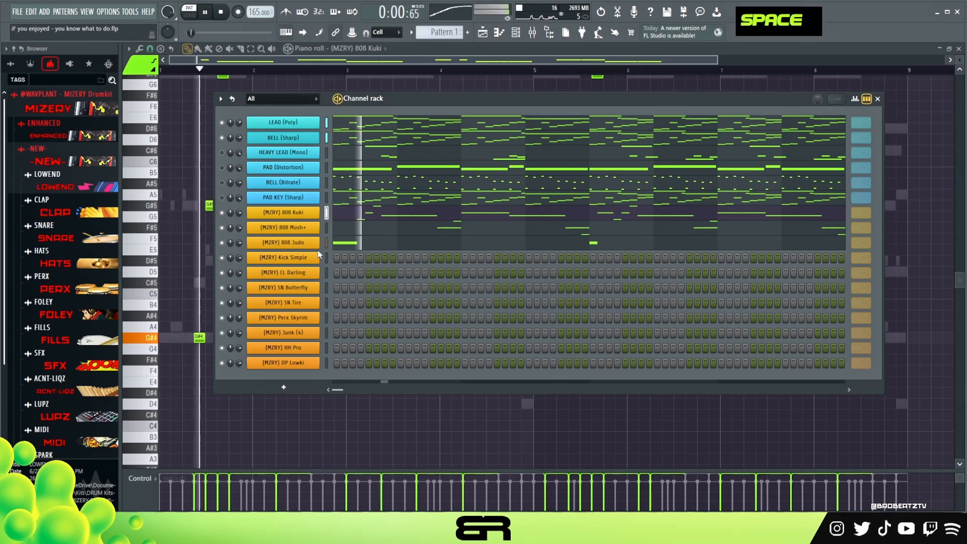
Review the piano rolls of the 808 Kuki, 808 Mush+ and 808 Judo channels during playback
key("F5")
left_click(401, 217)
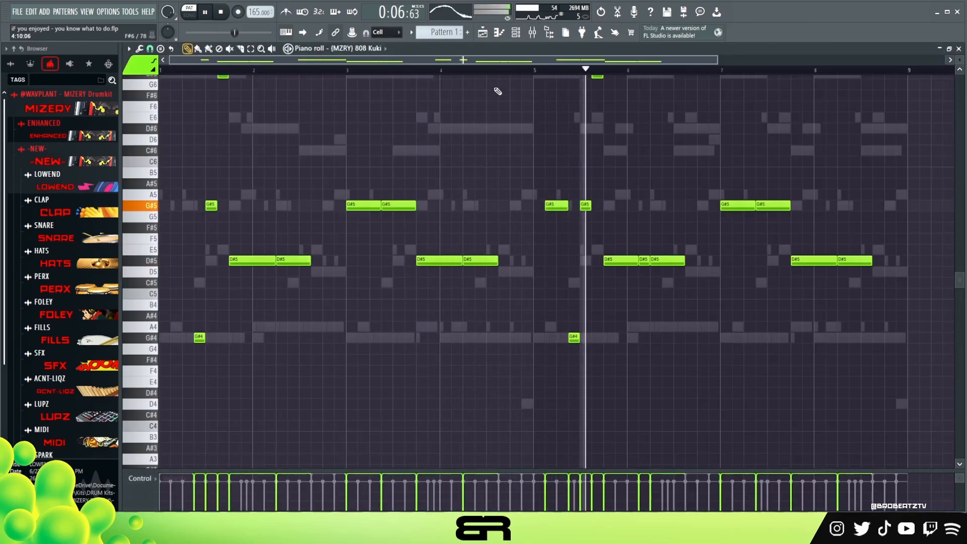
key("F6")
left_click(399, 228)
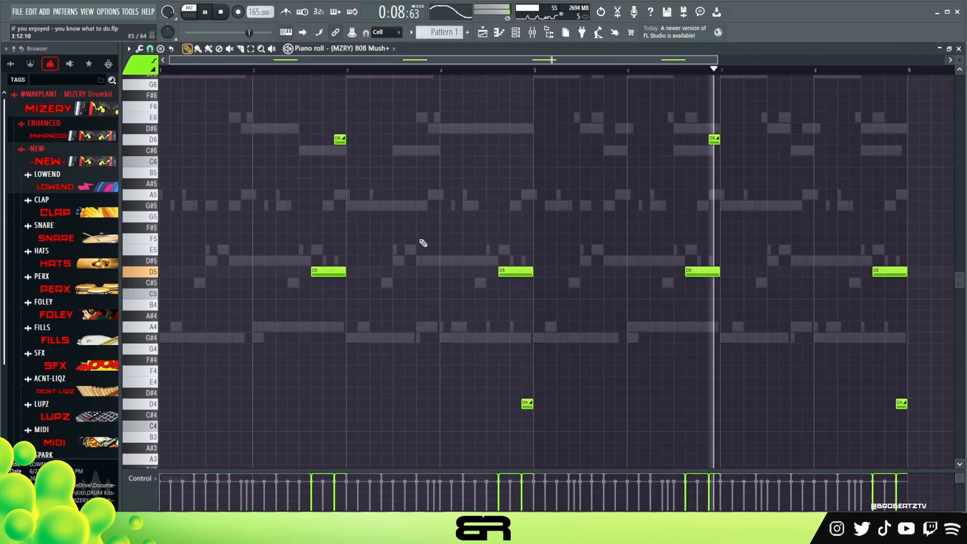
key("F6")
left_click(418, 241)
scroll(491, 267, "up", 1)
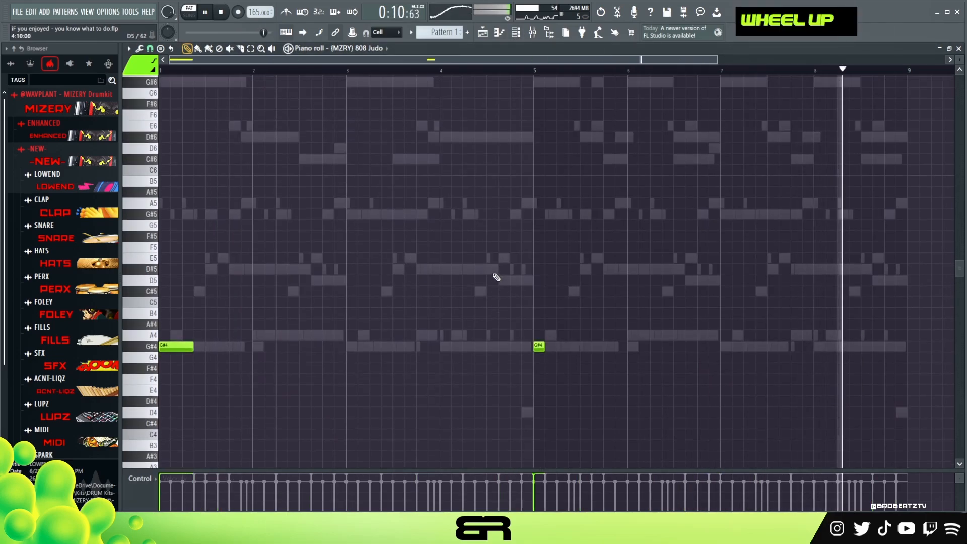
scroll(488, 257, "down", 2)
key("space")
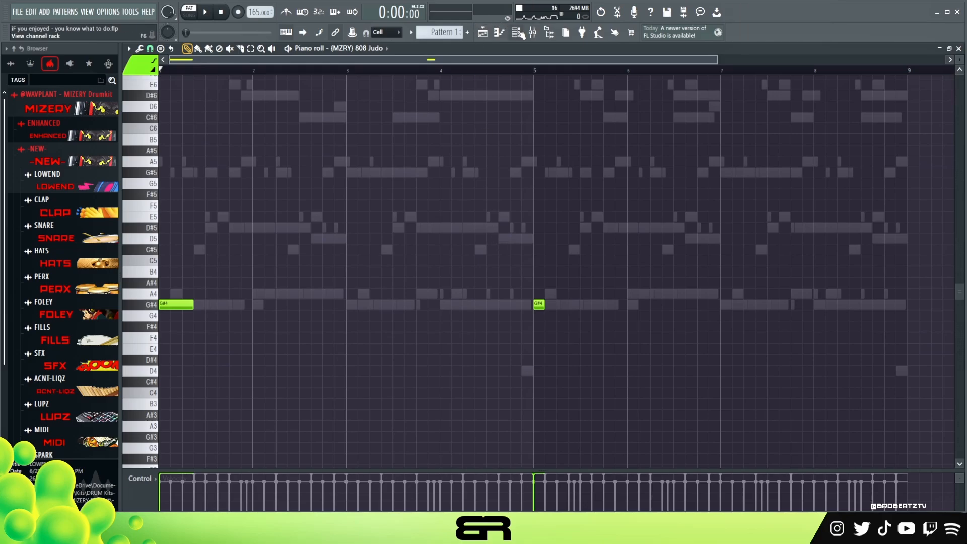
Place C5 notes in the Kick Simple piano roll on steps 1 and 13 of bar 1, step 5 of bar 2, and steps 1 and 7 of bar 3
key("F6")
right_click(317, 255)
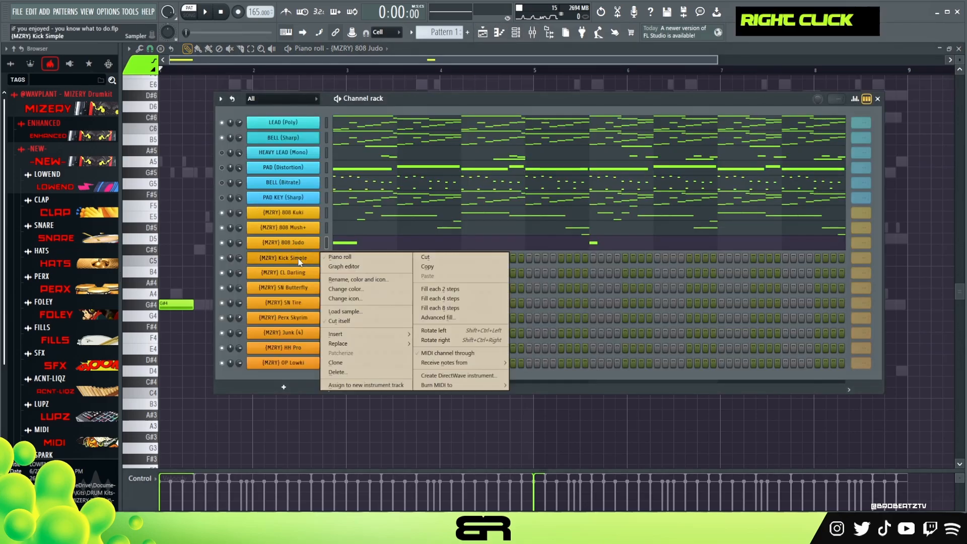
left_click(355, 258)
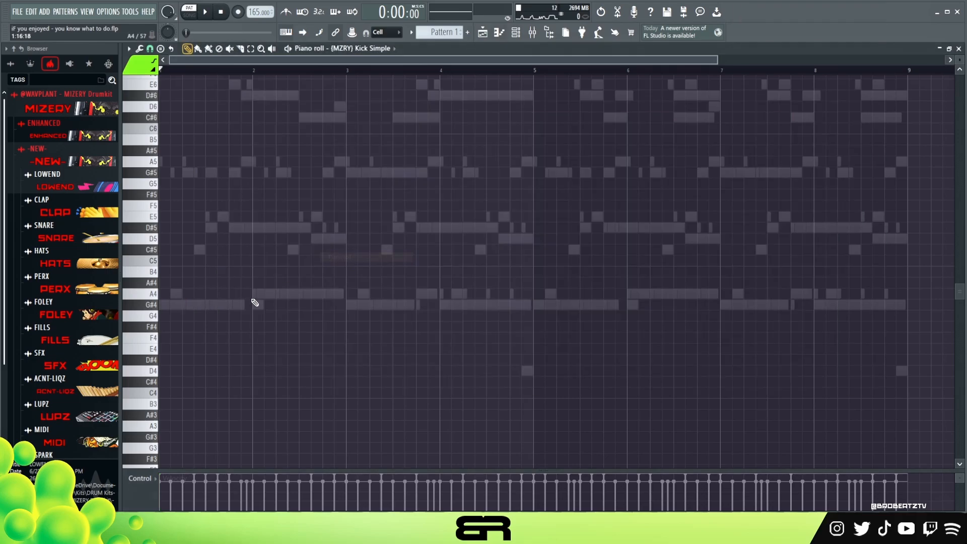
left_click(173, 262)
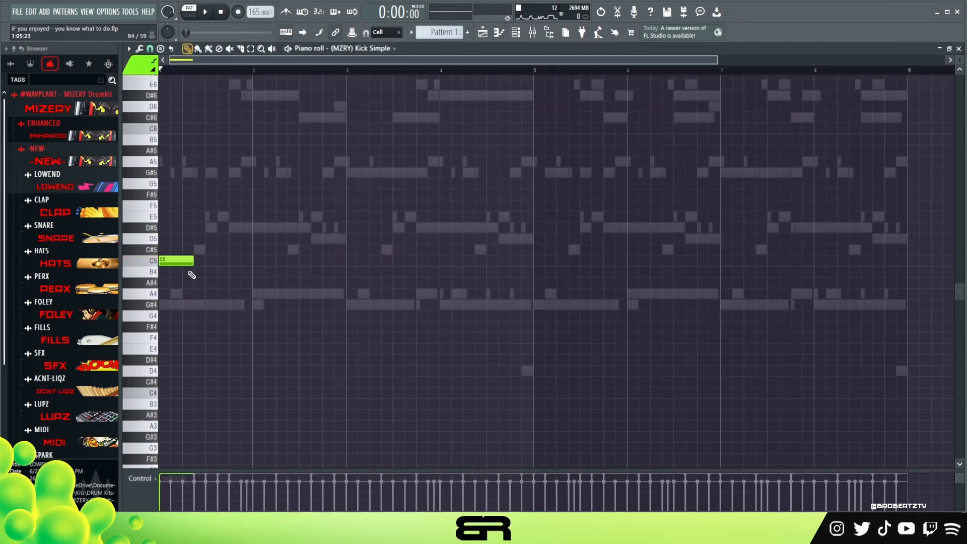
key("space")
key("space")
left_click(236, 261)
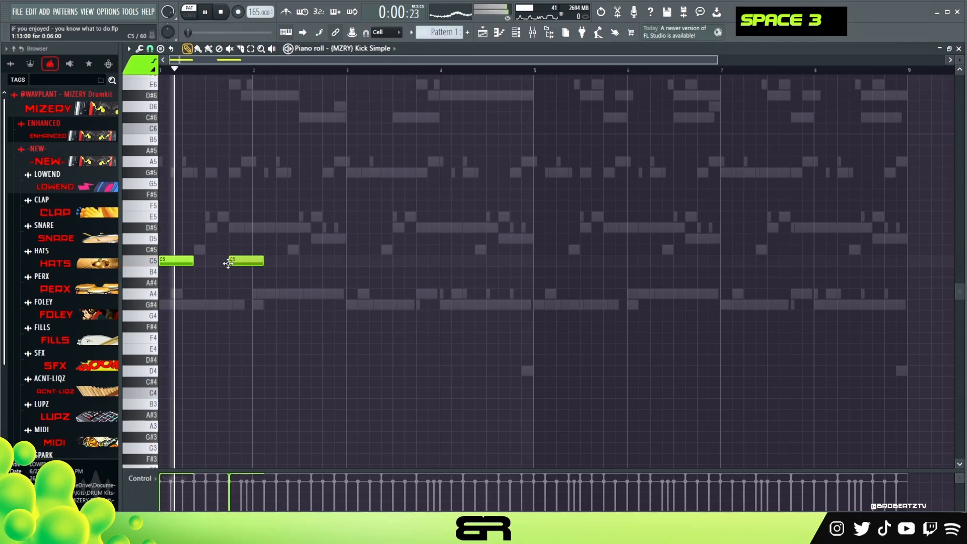
left_click(284, 262)
left_click(355, 262)
left_click(389, 262)
Copy all five Kick Simple notes four bars ahead so the kick rhythm repeats from bar 5
key("ctrl+a")
left_click_drag(174, 270, 545, 272)
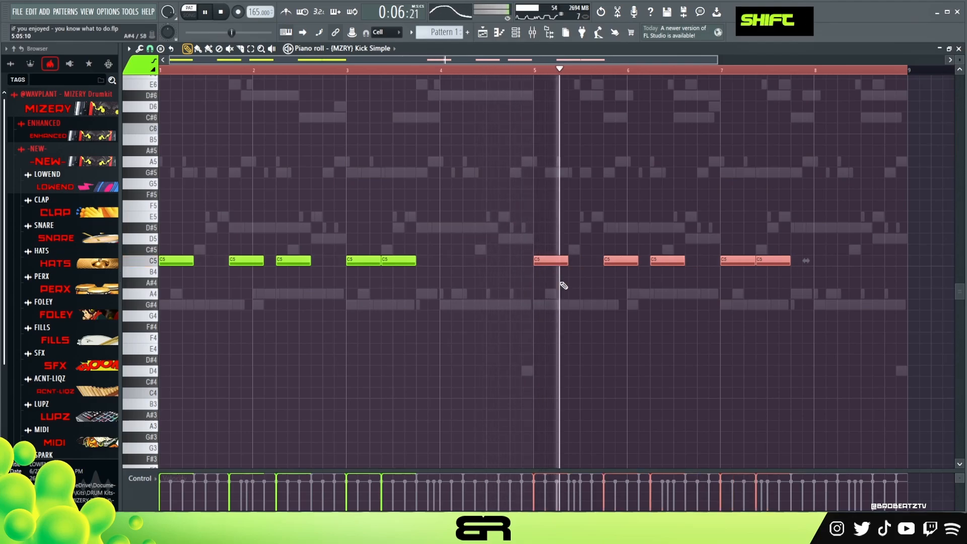
right_click(564, 283)
Discard the lengths of all Kick Simple notes and shrink them to thin slivers at their start positions
key("ctrl+a")
key("shift+d")
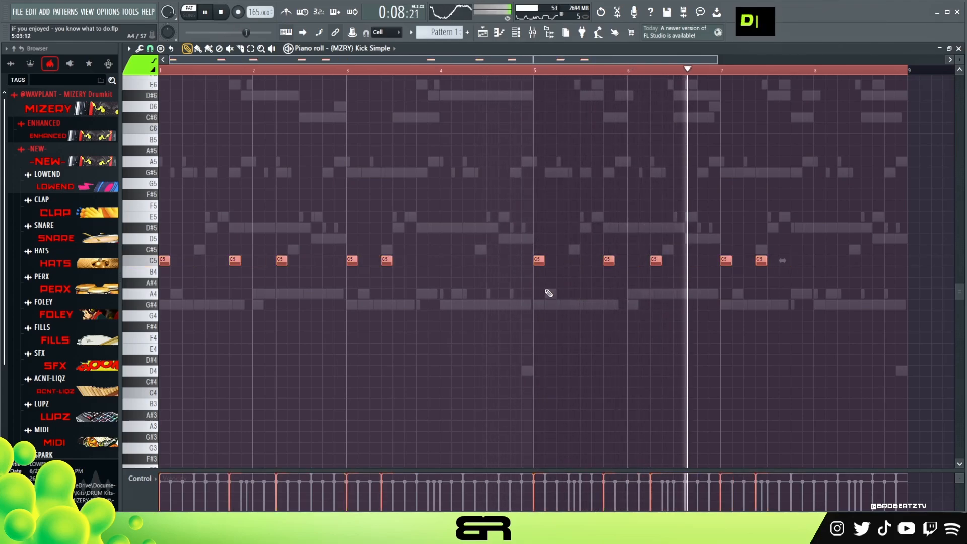
left_click_drag(656, 261, 651, 261)
key("space")
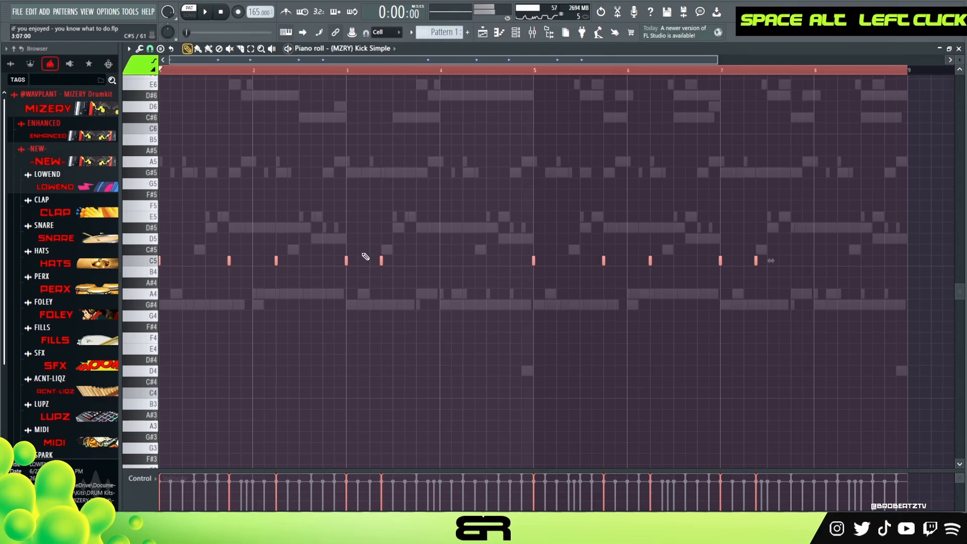
Duplicate all Kick Simple notes one semitone down to B4 and play the doubled kick pattern
left_click_drag(159, 261, 159, 272)
key("space")
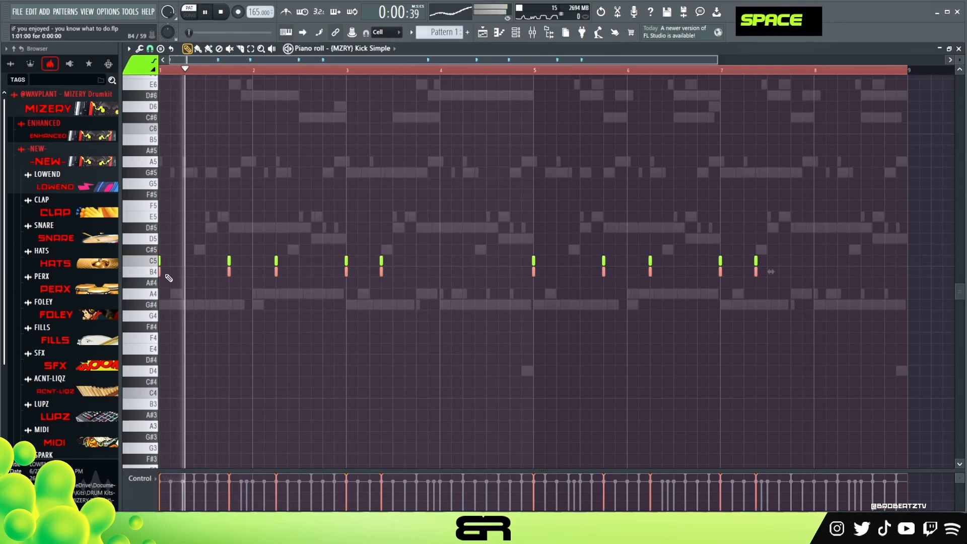
right_click(289, 210)
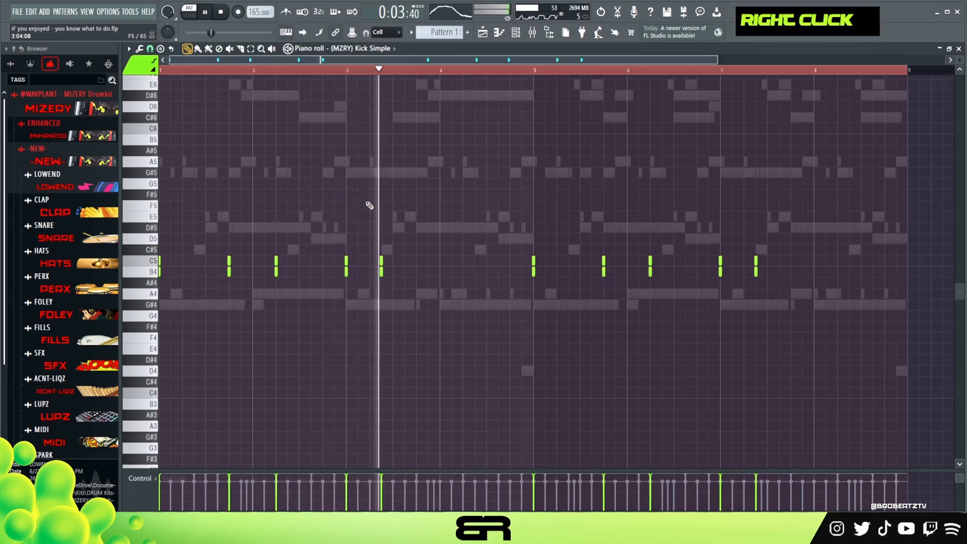
key("space")
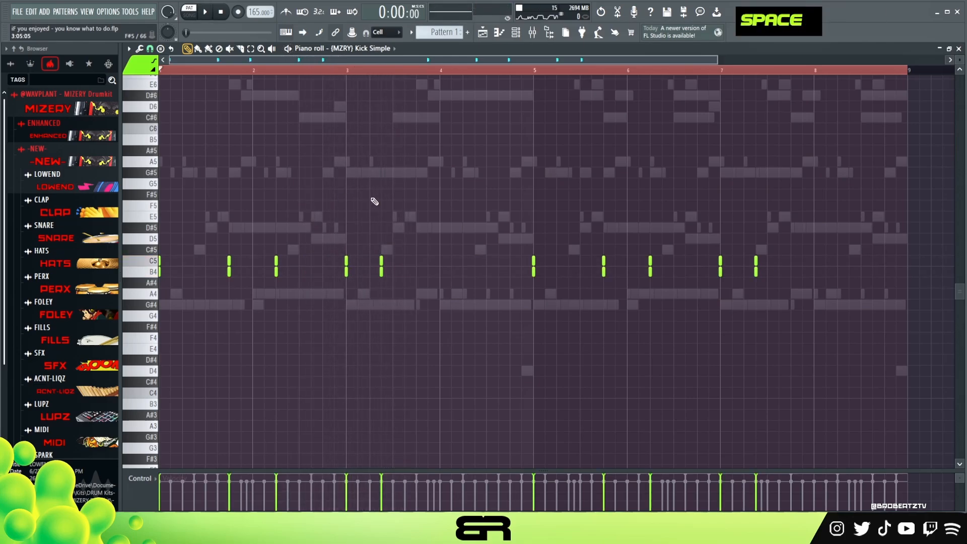
left_click_drag(802, 223, 149, 299)
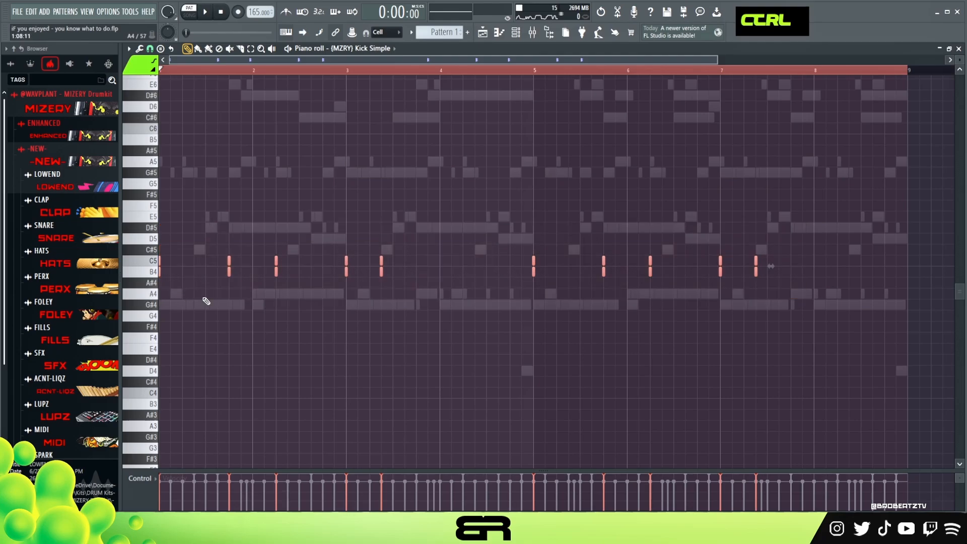
right_click(323, 216)
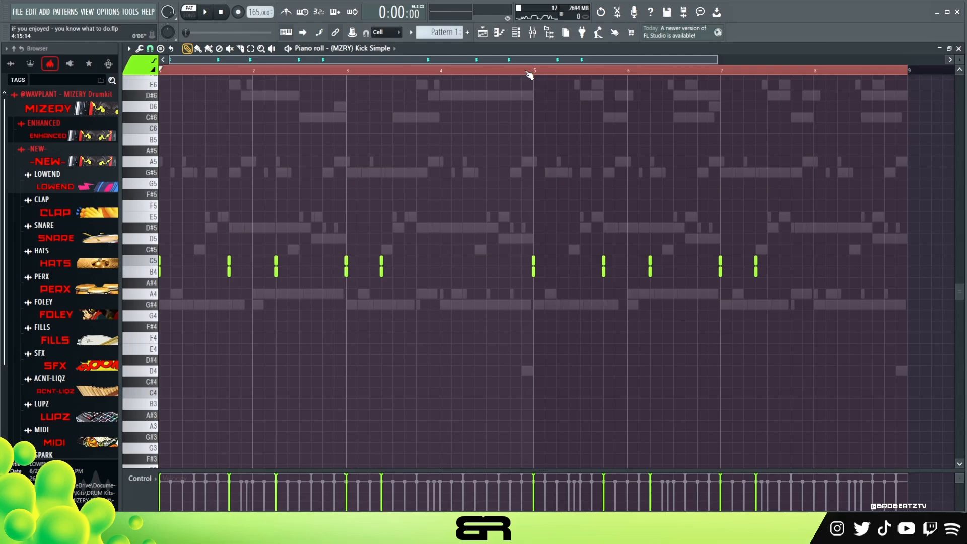
Inspect the sampler settings of the Junk (4) channel
left_click(518, 34)
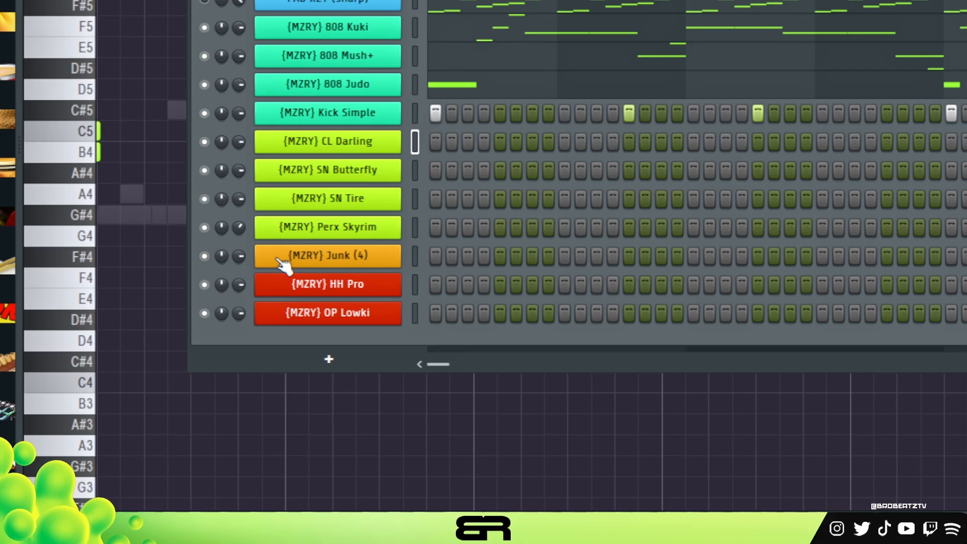
left_click(279, 259)
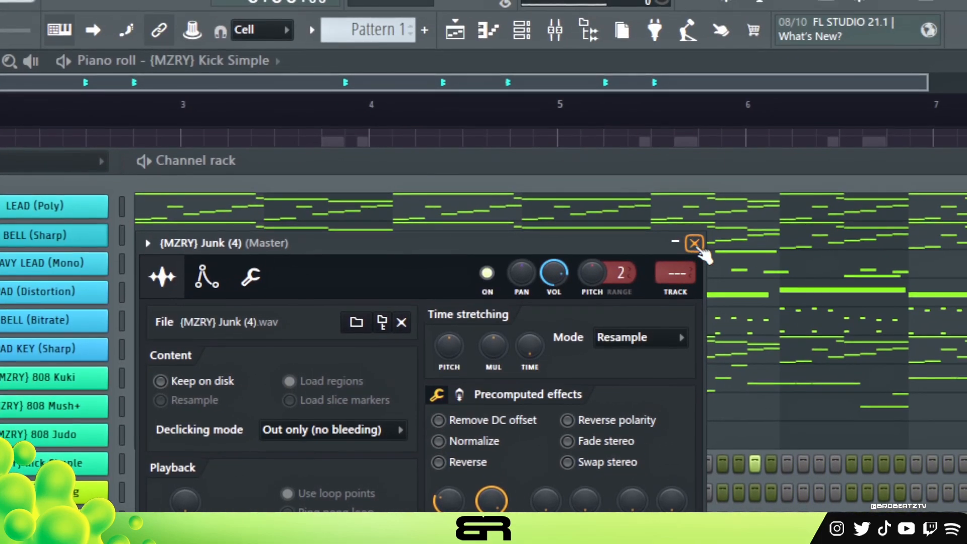
left_click(692, 244)
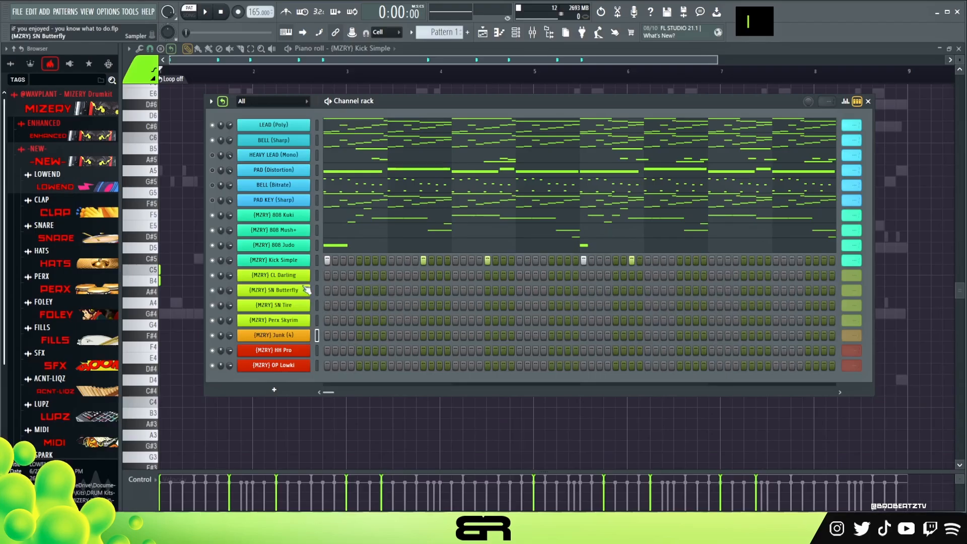
Add CL Darling clap and SN Butterfly snare hits on steps 9, 25, 41 and 57, and audition them briefly
left_click(391, 275)
left_click(392, 290)
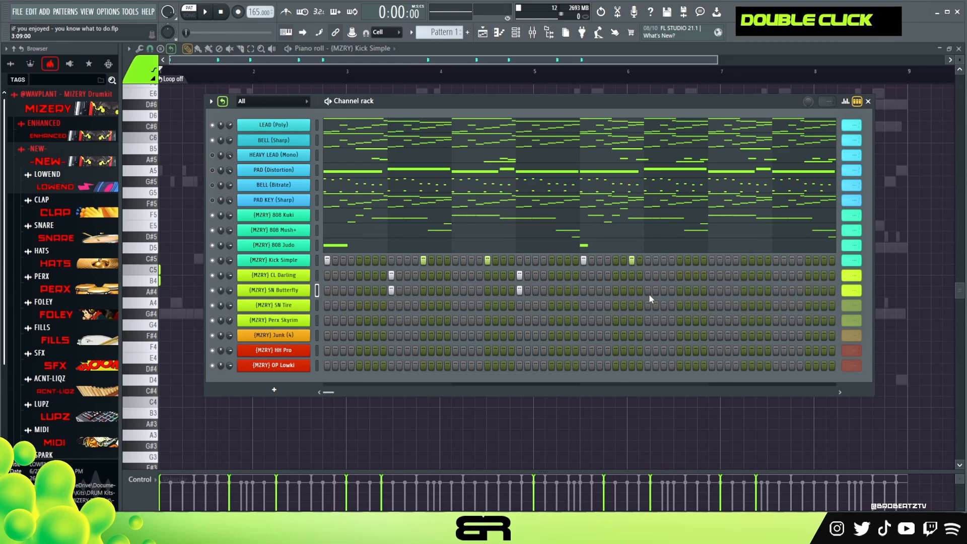
left_click(775, 275)
left_click(776, 290)
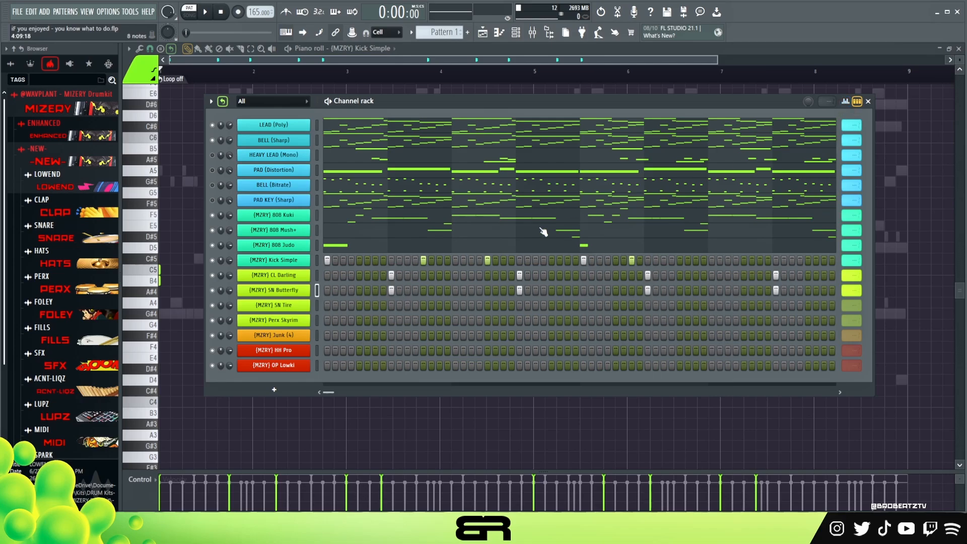
key("space")
key("space")
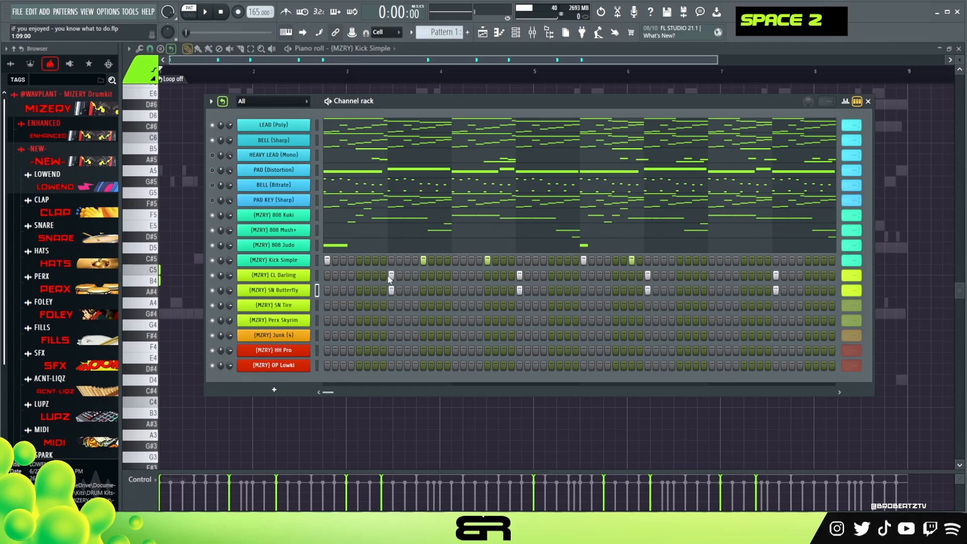
Adjust the velocities of the CL Darling clap hits in the graph editor
left_click(296, 278, "ctrl")
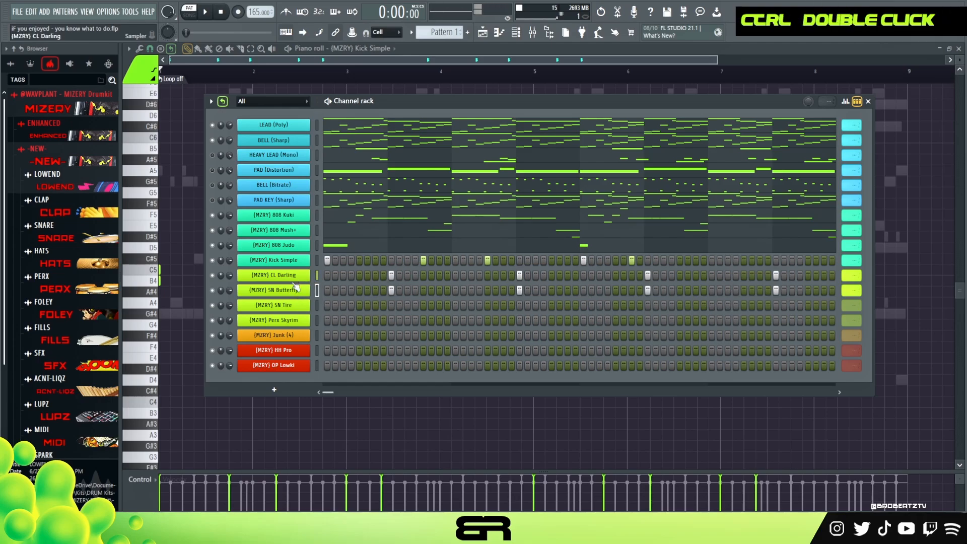
left_click(306, 292, "ctrl")
left_click(845, 101)
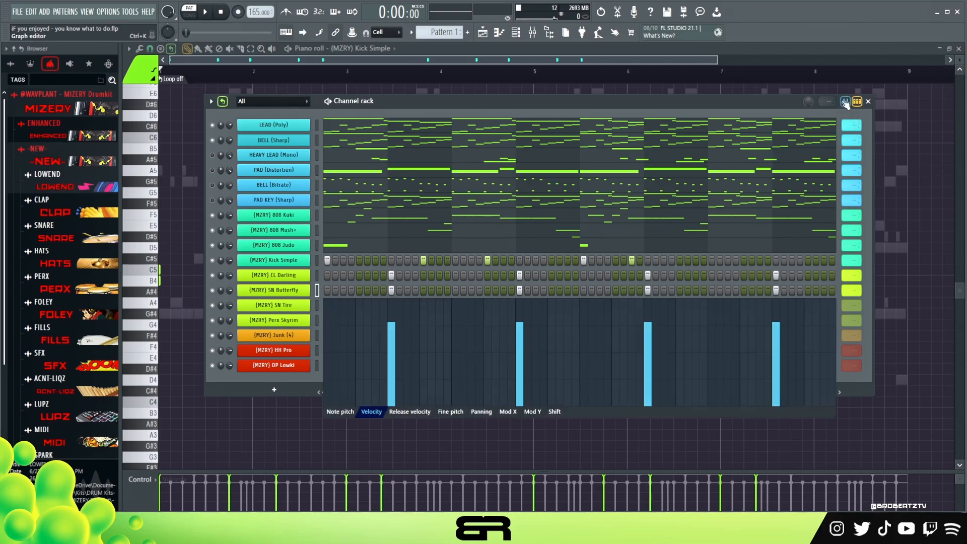
left_click(316, 276)
mouse_move(387, 301)
left_mouse_down()
mouse_move(548, 295)
mouse_move(820, 180)
left_mouse_up()
left_click(846, 101)
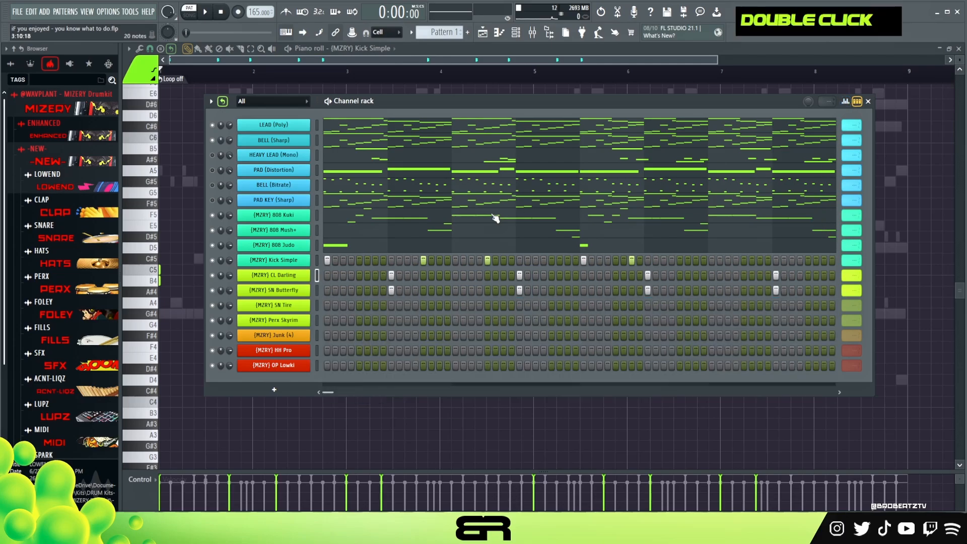
Add Perx Skyrim hits on steps 7, 8, 23 and 55, and an SN Tire hit on step 19
left_click_drag(375, 320, 383, 320)
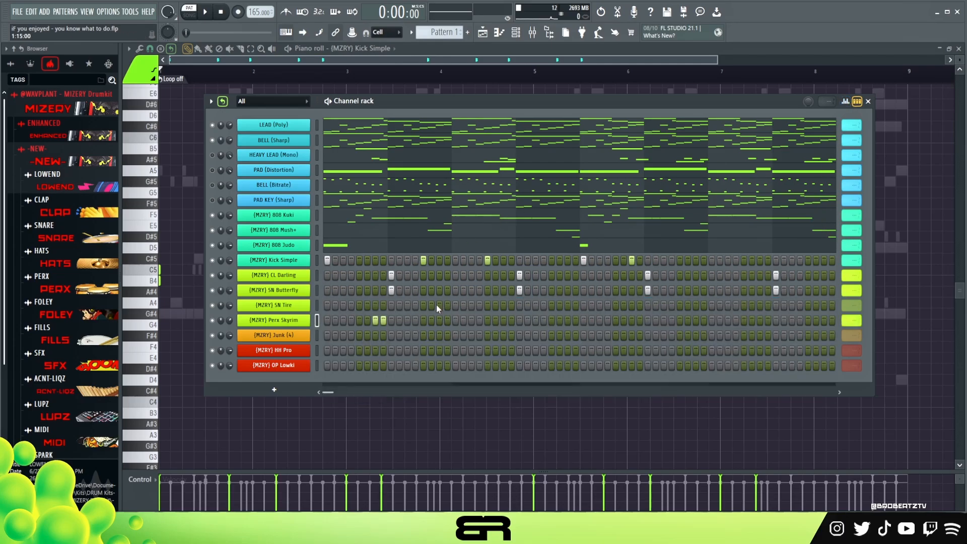
left_click(471, 305)
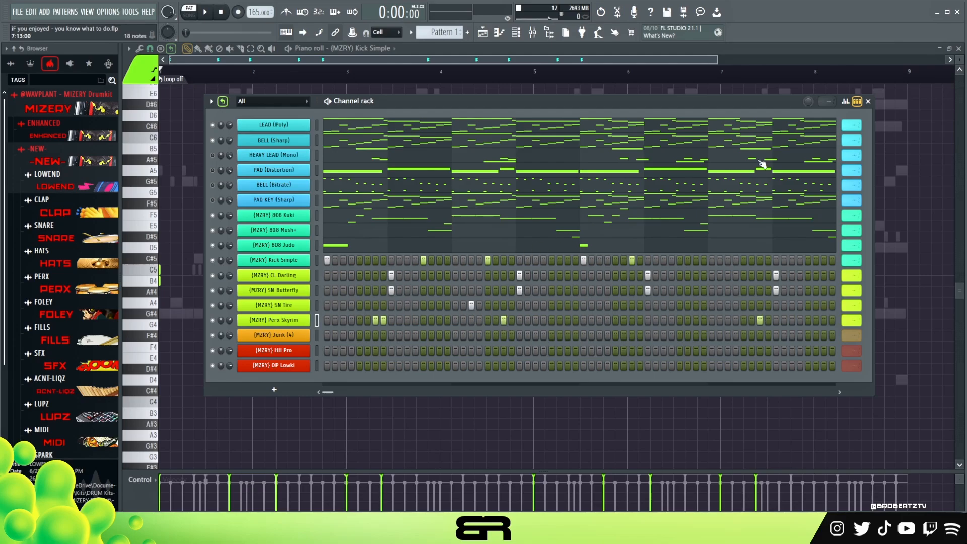
Lower the velocities of the Perx Skyrim hits on steps 7 (to about 49%) and 8, and audition the pattern
left_click(843, 102)
left_click_drag(385, 378, 375, 385)
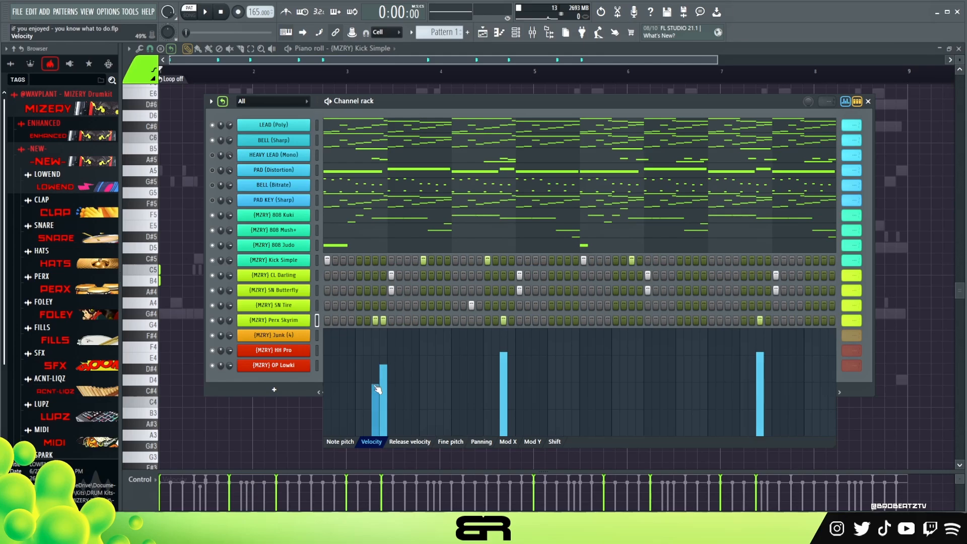
double_click(377, 389)
key("space")
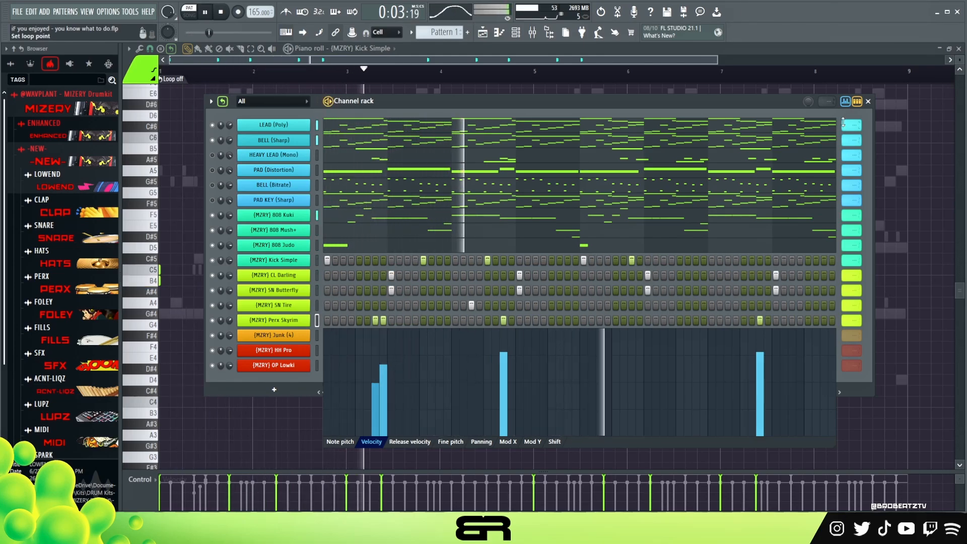
left_click(845, 102)
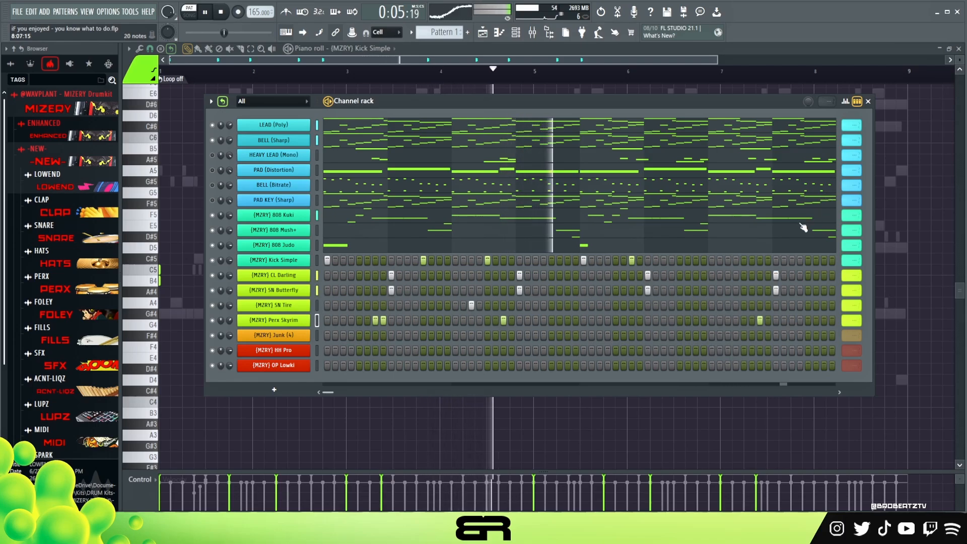
key("space")
Set 64-step loops on the Perx Skyrim, SN Tire, SN Butterfly and CL Darling channels
right_click(849, 325)
left_click(867, 393)
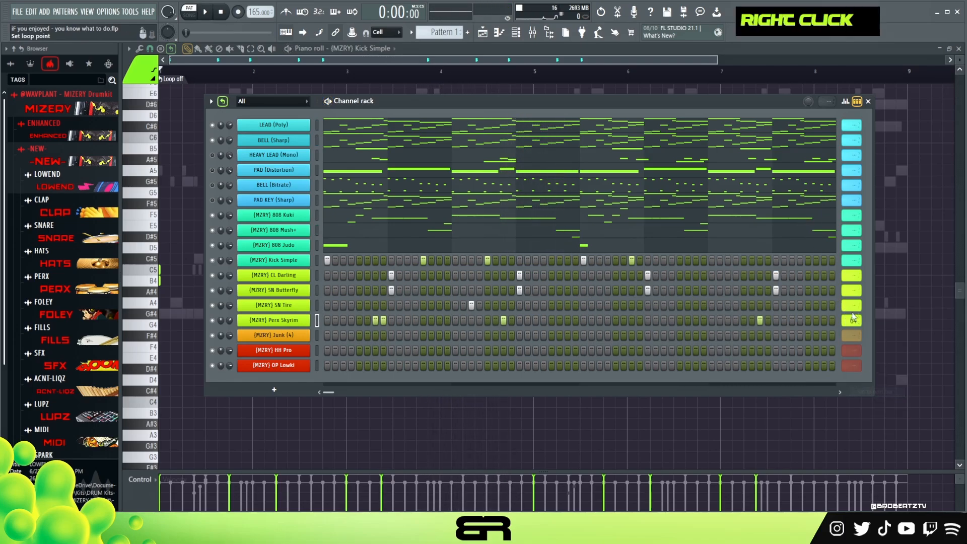
right_click(850, 308)
left_click(868, 379)
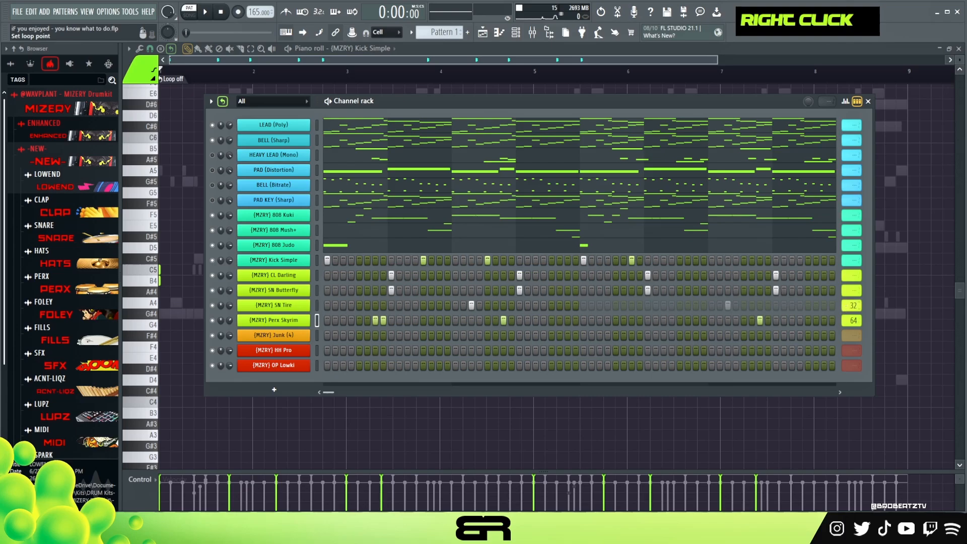
left_click_drag(851, 305, 851, 297)
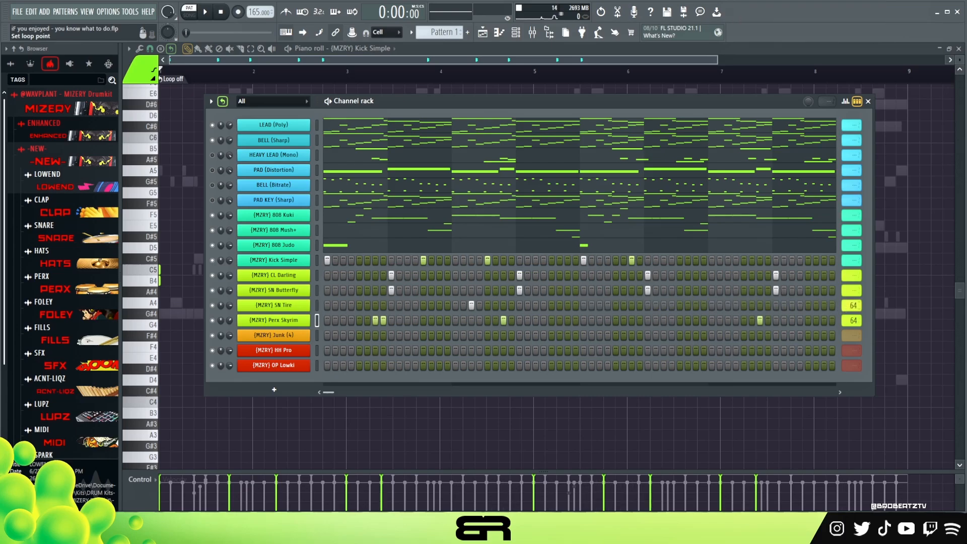
right_click(854, 287)
left_click(879, 347)
right_click(854, 277)
left_click(871, 342)
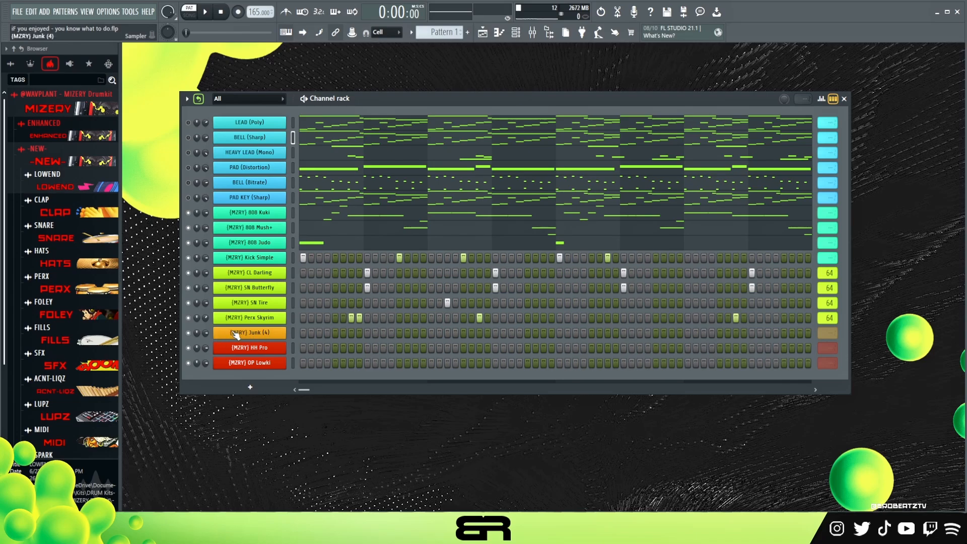
Check the Junk (4) sample, add its hits on steps 1, 4, 5 and 7, and audition them
left_click(263, 335)
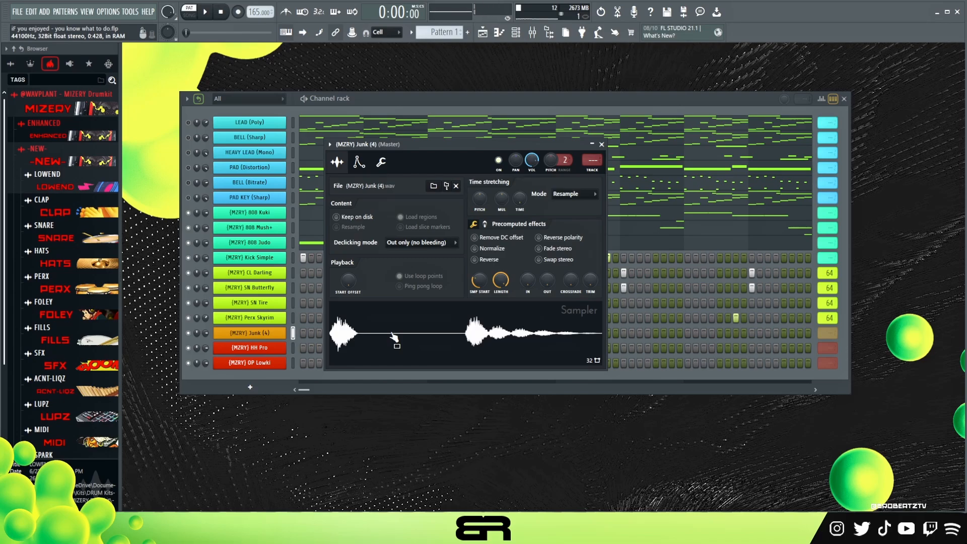
left_click(601, 144)
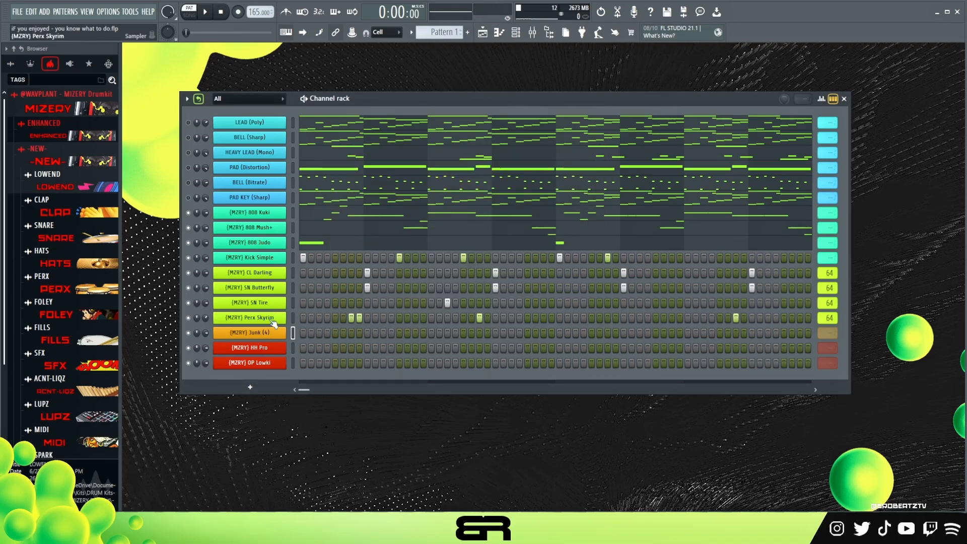
left_click(303, 332)
left_click(335, 333)
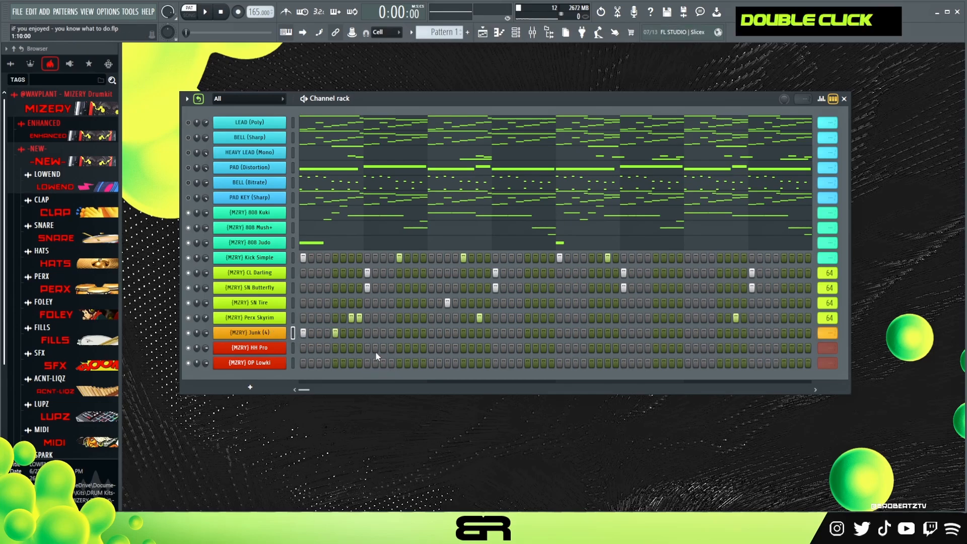
key("space")
key("space")
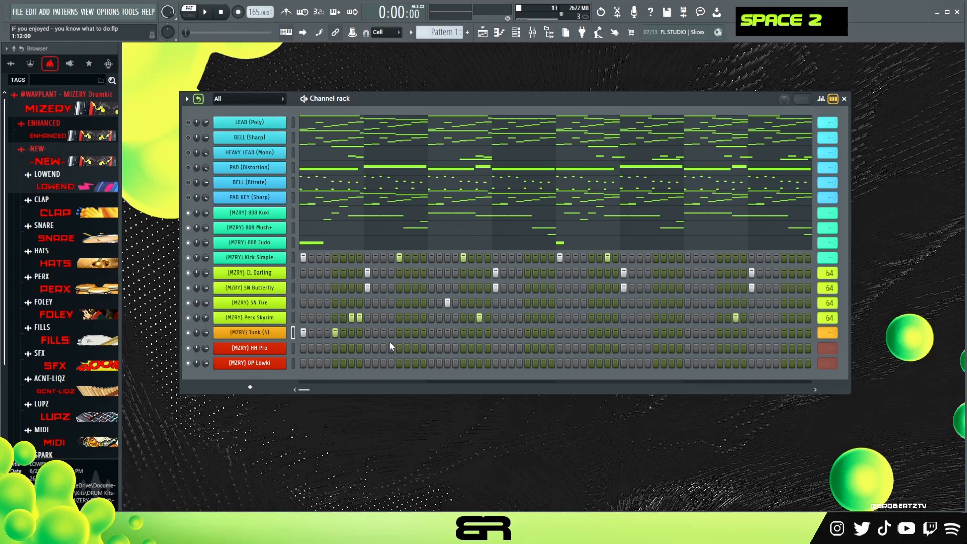
key("space")
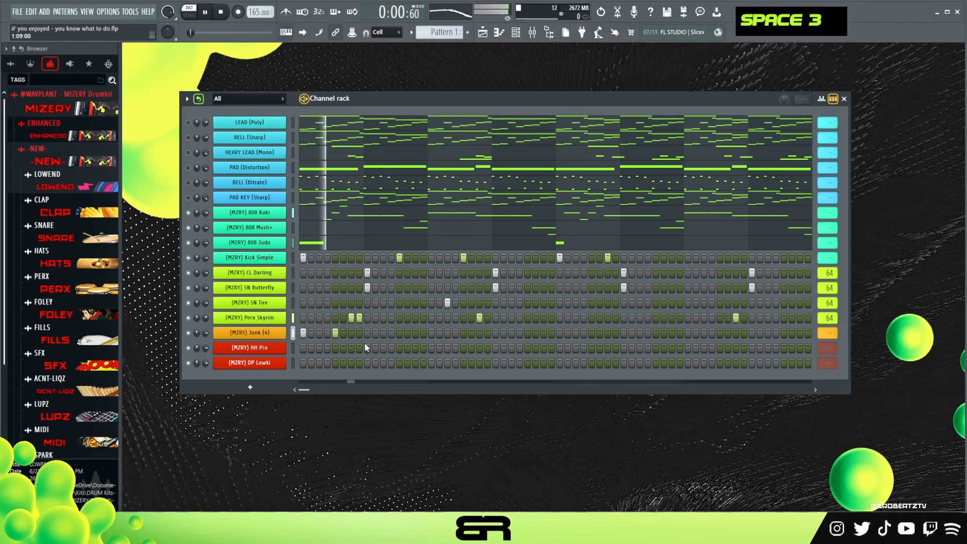
key("space")
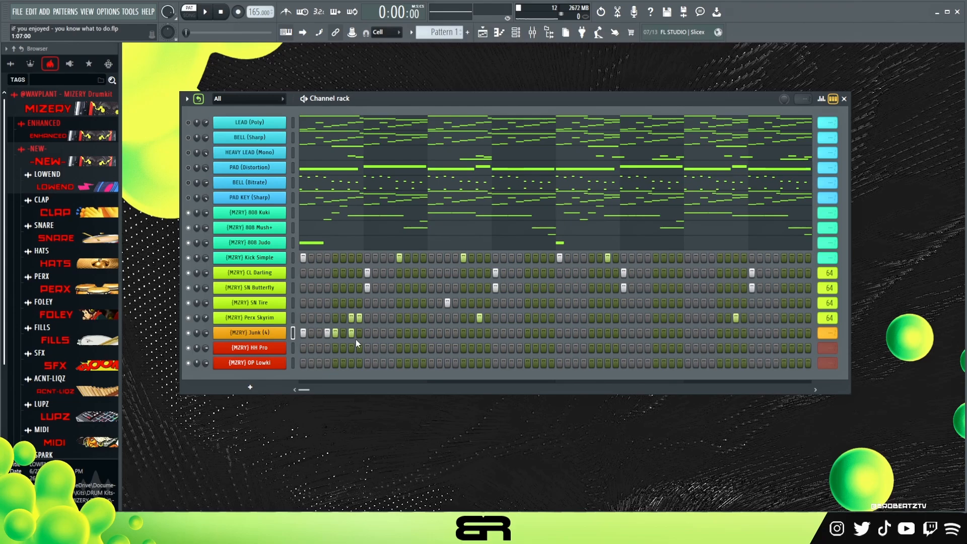
Add Junk (4) hits on steps 9, 13 and 15 and audition the pattern
key("space")
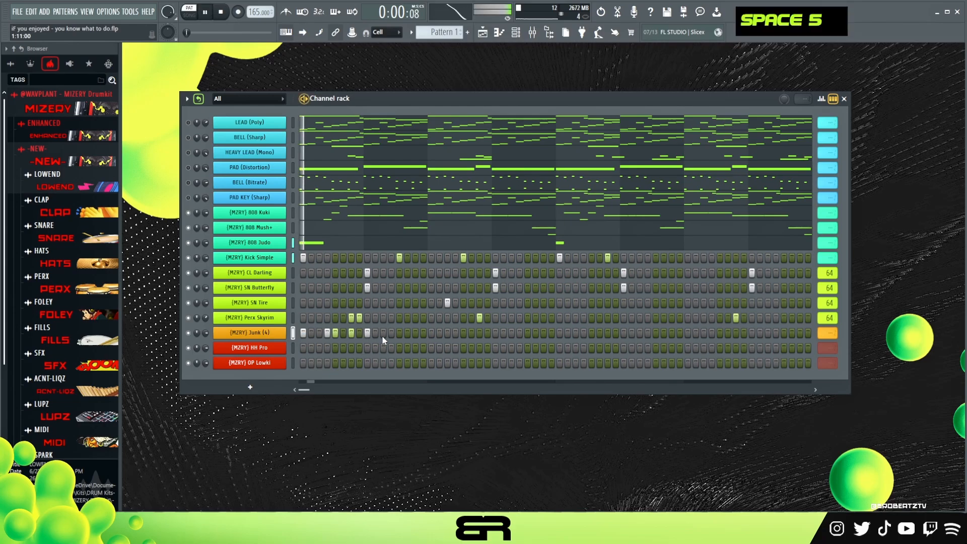
left_click(400, 333)
key("space")
key("space")
left_click(416, 333)
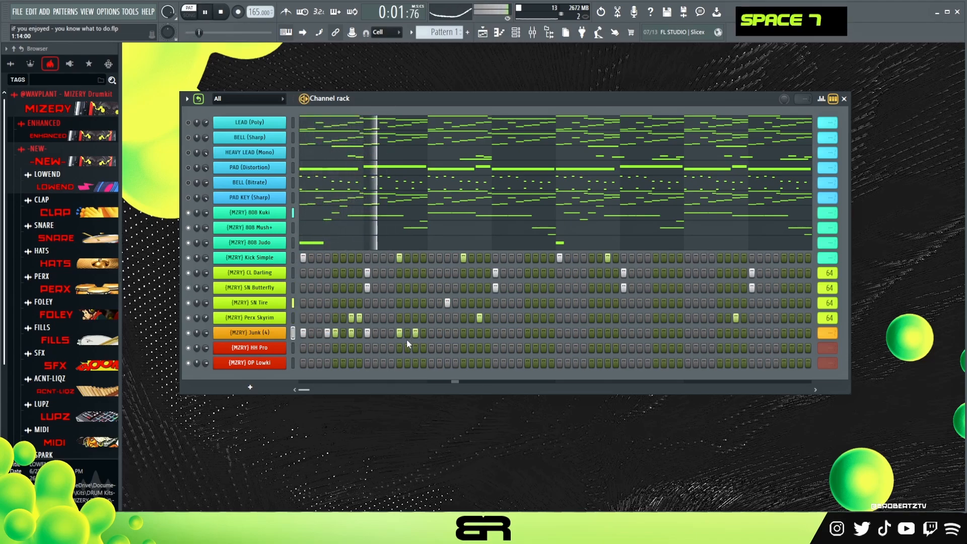
key("space")
key("space")
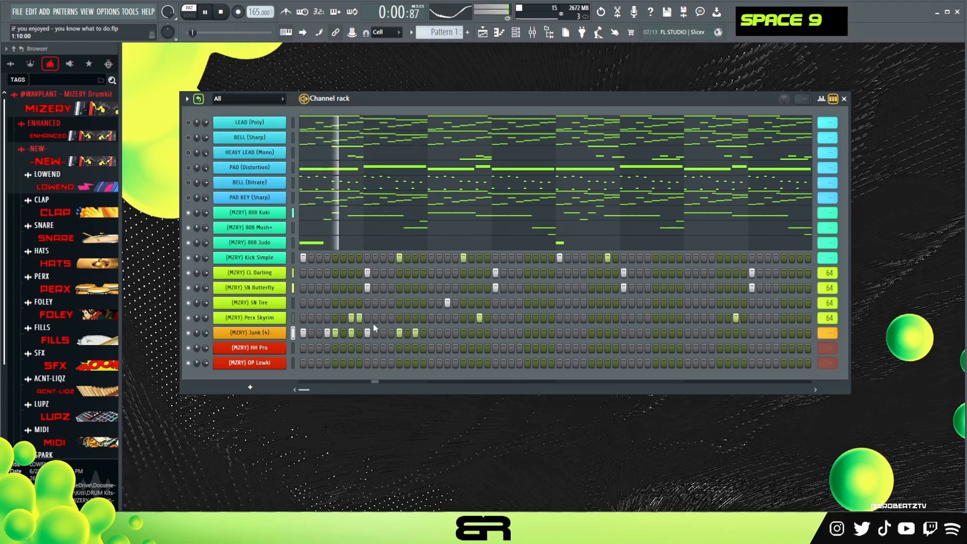
key("space")
key("space")
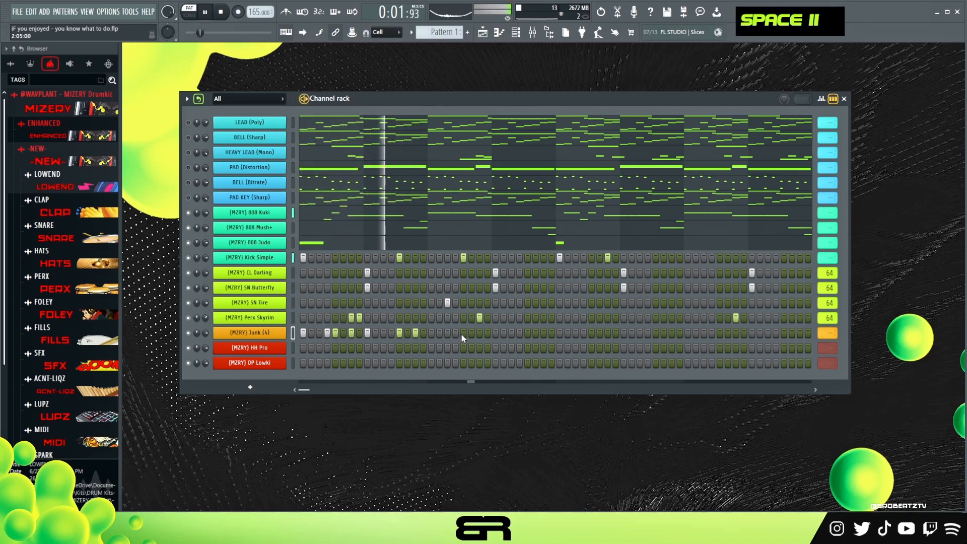
key("space")
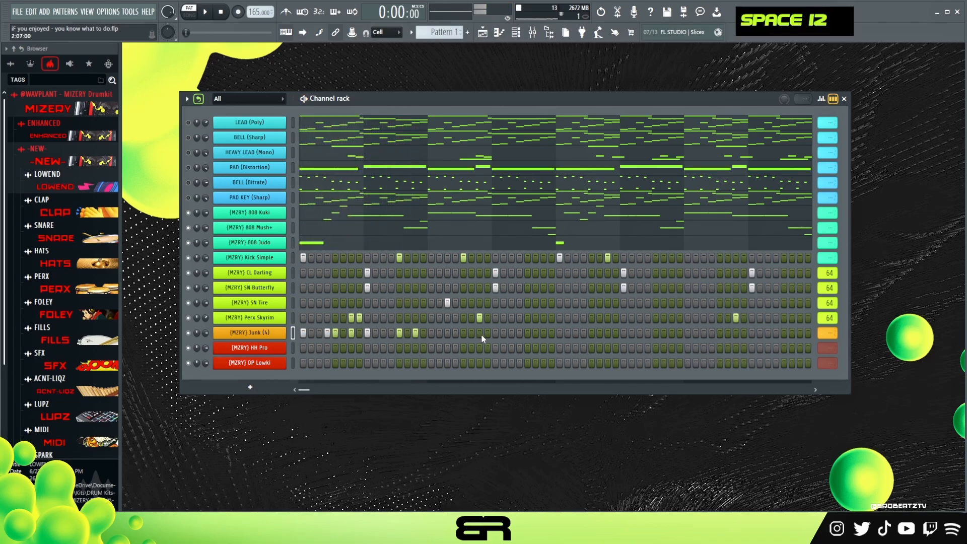
Add Junk (4) hits on steps 25, 29 and 31 and audition the pattern
left_click(520, 334)
right_click(520, 334)
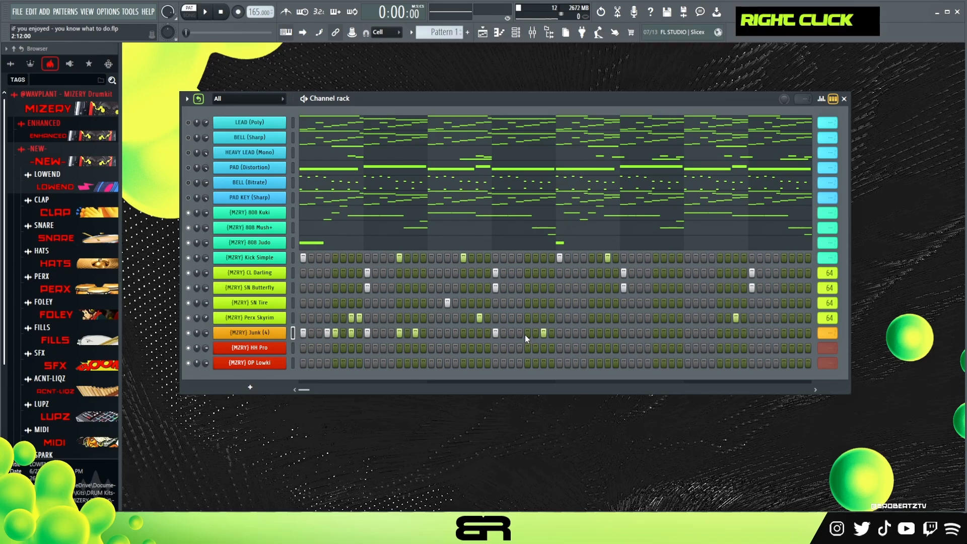
left_click(525, 335)
key("space")
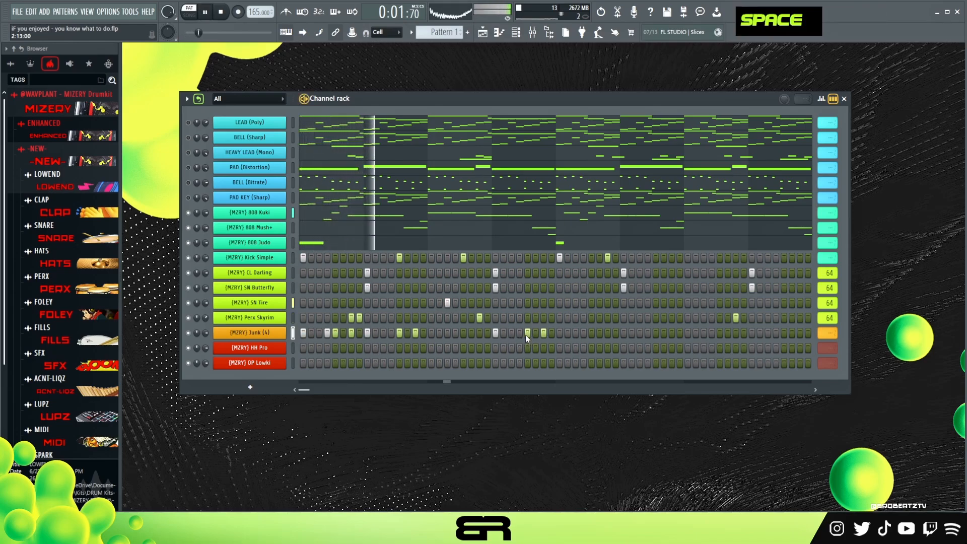
key("space")
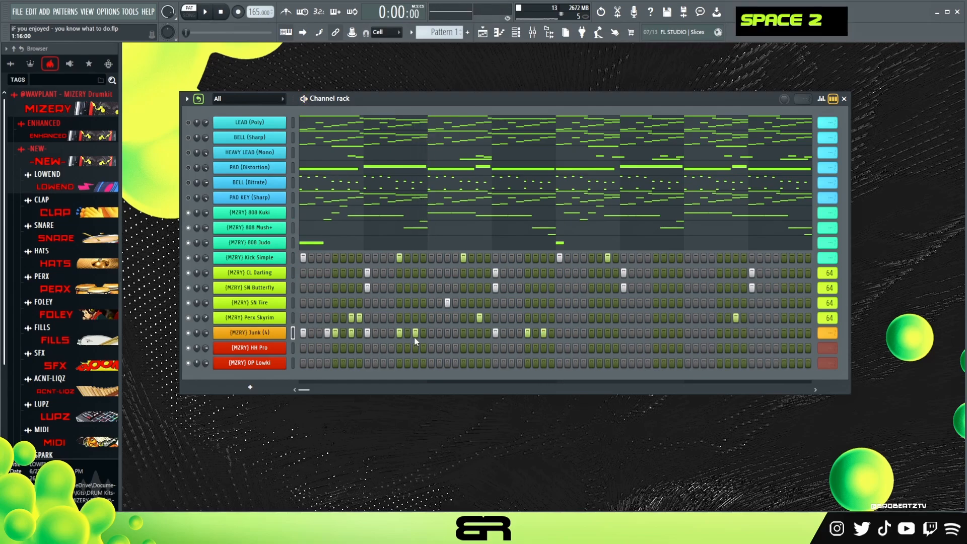
Lower the velocity of the second Junk (4) note in the piano roll and enlarge the velocity lane
right_click(281, 332)
left_click(298, 330)
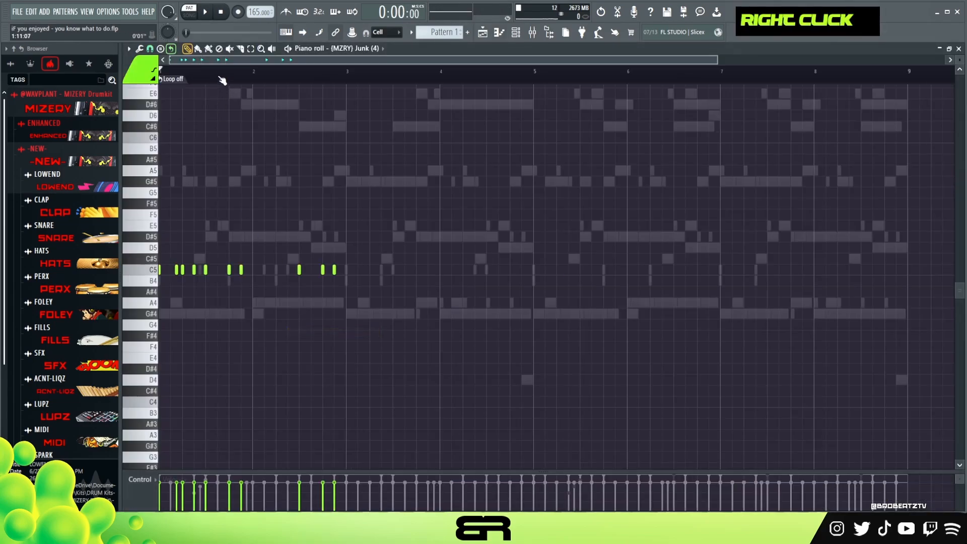
scroll(224, 71, "up", 4)
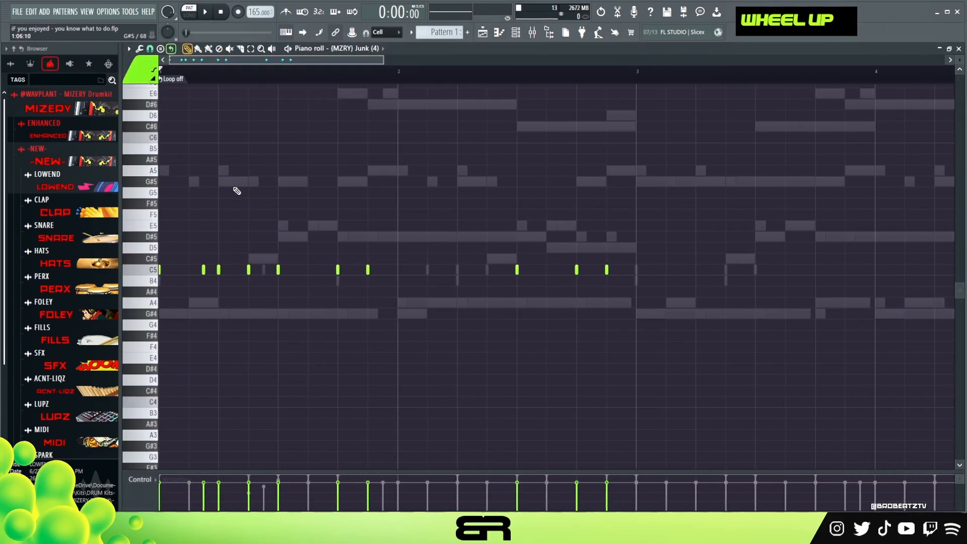
scroll(202, 85, "up", 2)
key("ctrl+a")
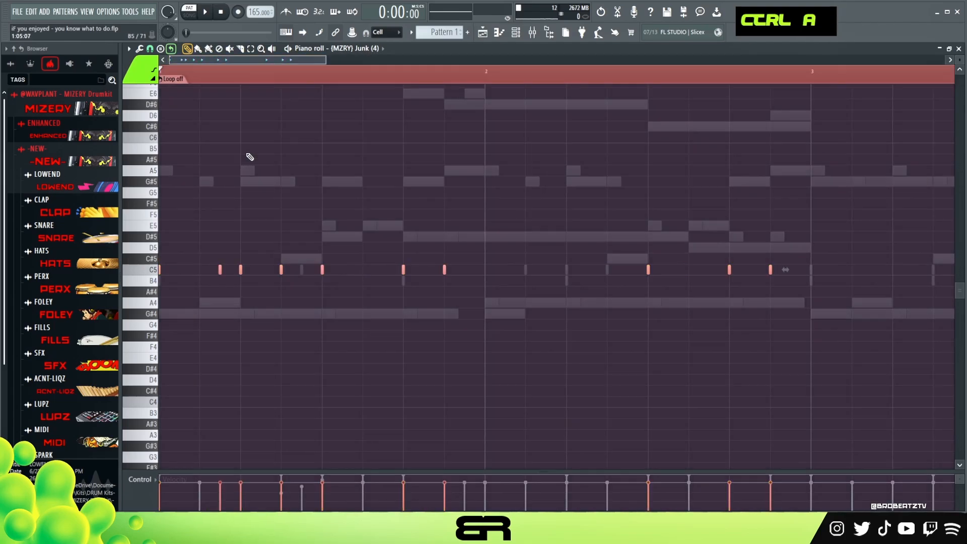
left_click(220, 270, "ctrl")
scroll(229, 278, "down", 6, "alt")
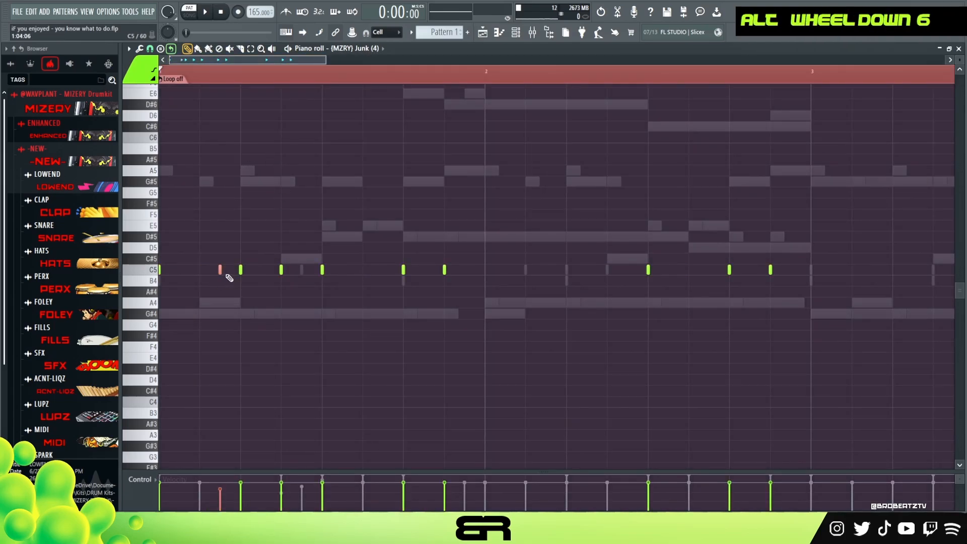
left_click_drag(264, 469, 264, 417)
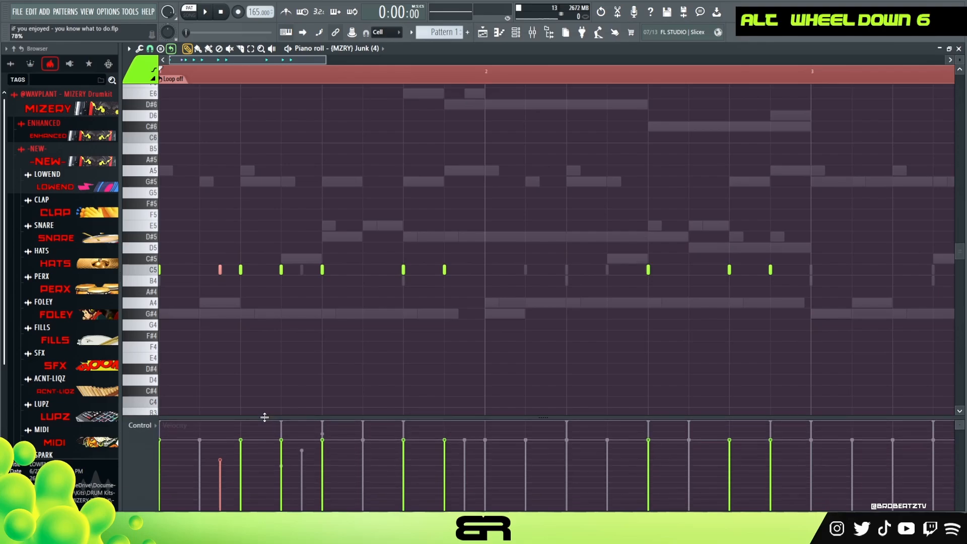
Transpose the second and third Junk (4) notes up an octave to C6 and audition them
right_click(287, 294)
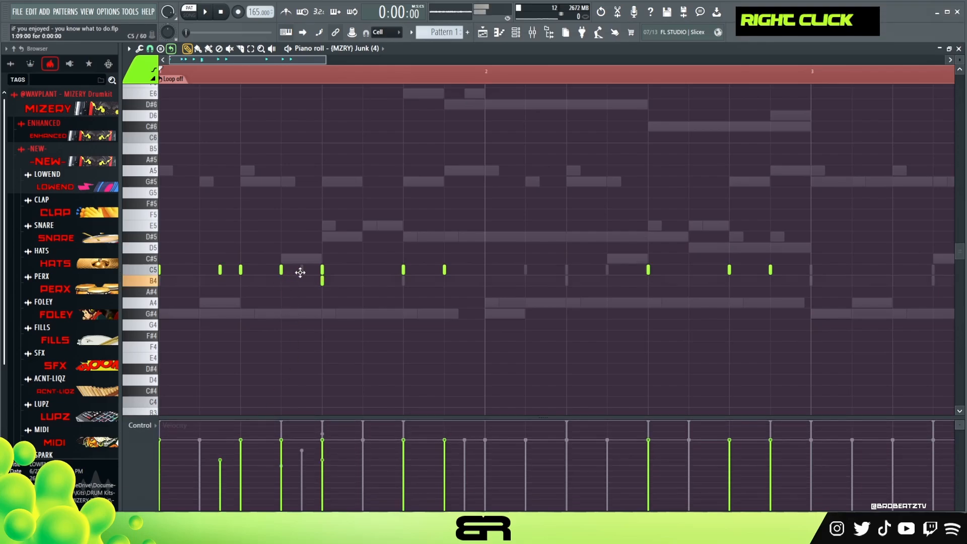
left_click(240, 271, "ctrl")
left_click(219, 273, "ctrl")
key("ctrl+Up")
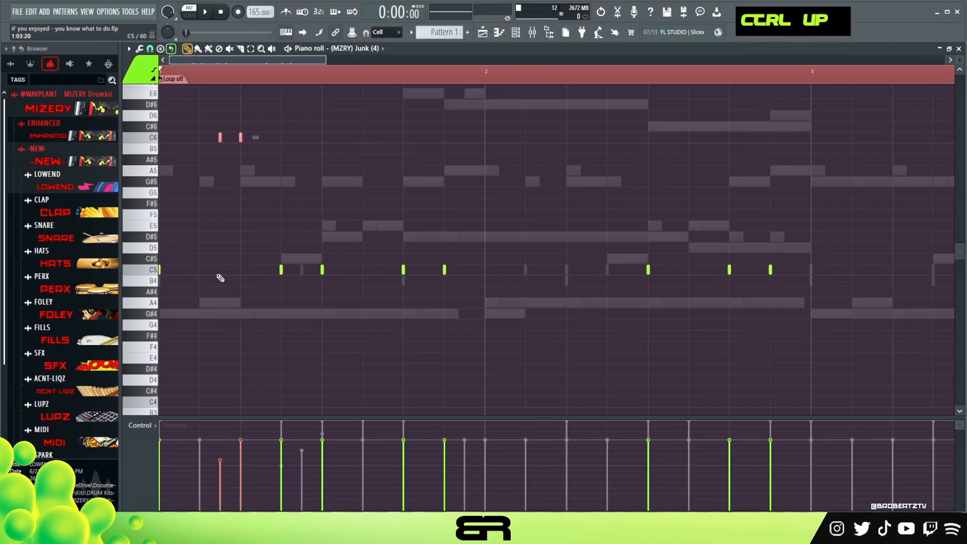
key("space")
key("space")
key("space")
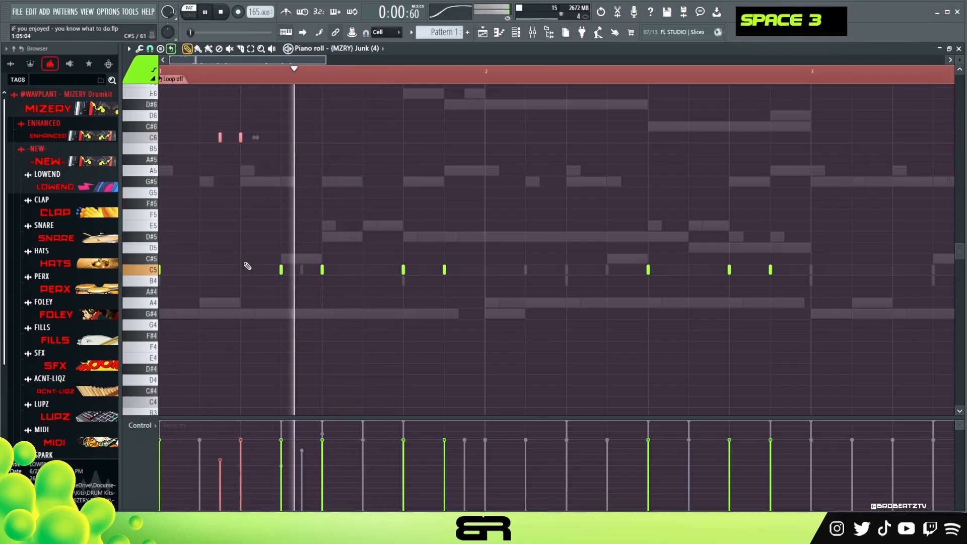
Reduce the velocities of the two C6 Junk (4) notes, deselect them and audition the result
scroll(247, 266, "down", 1)
key("space")
key("space")
key("ctrl+d")
key("space")
key("space")
key("space")
Transpose the last three Junk (4) notes of bar 1 and the three notes of bar 2 down an octave to C4
left_click_drag(312, 258, 475, 280)
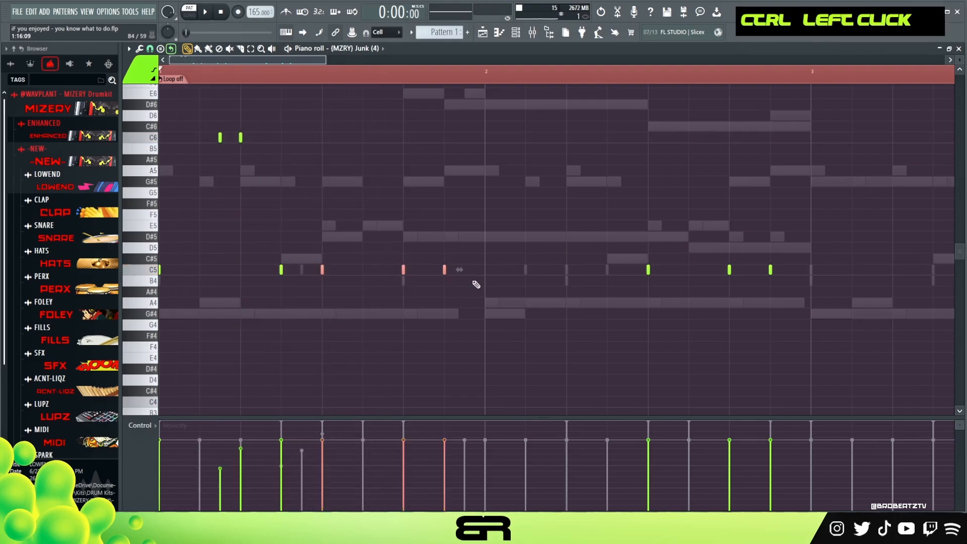
key("ctrl+Down")
left_click_drag(559, 265, 838, 282)
key("ctrl+Down")
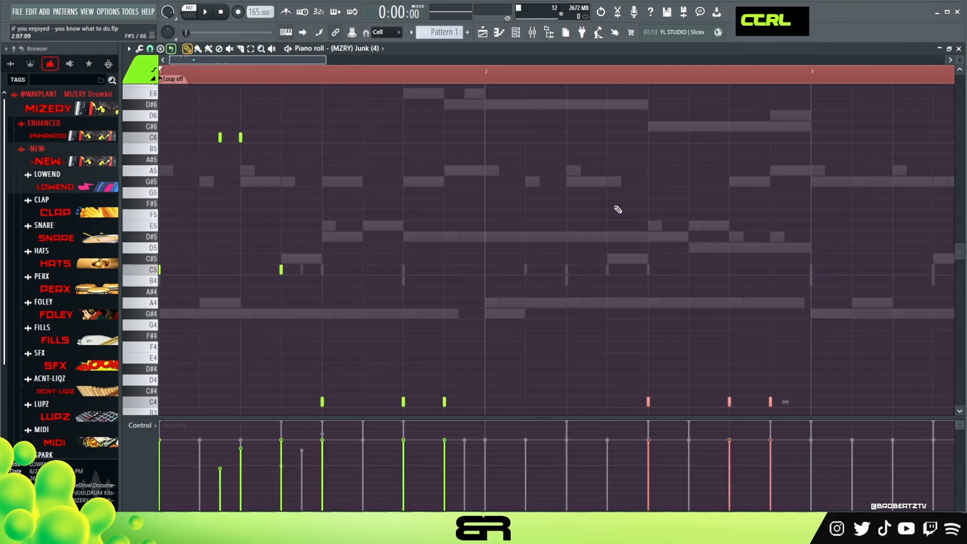
Lower the velocities of the last two C4 Junk (4) notes in bar 2 and audition the pattern
right_click(615, 208, "ctrl")
right_click(510, 217, "ctrl")
right_click(486, 217)
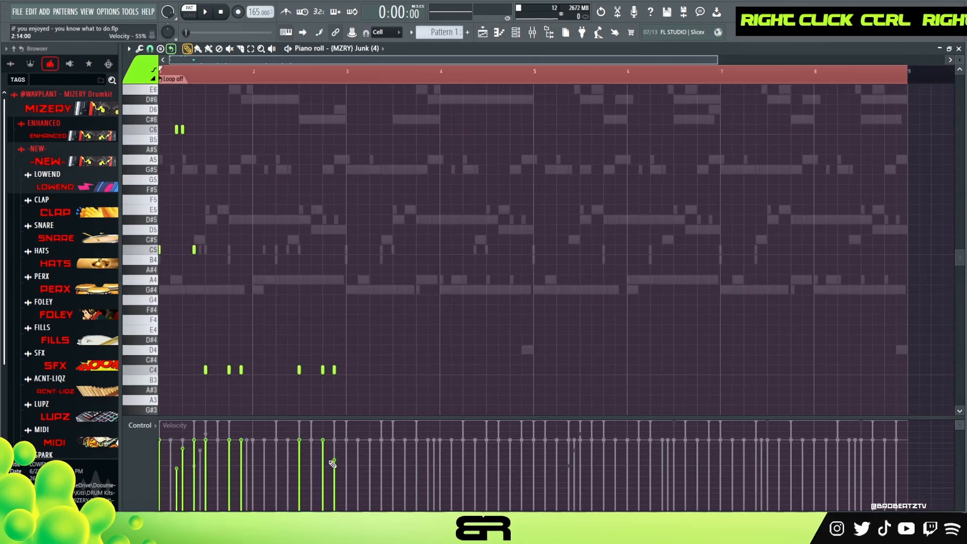
key("space")
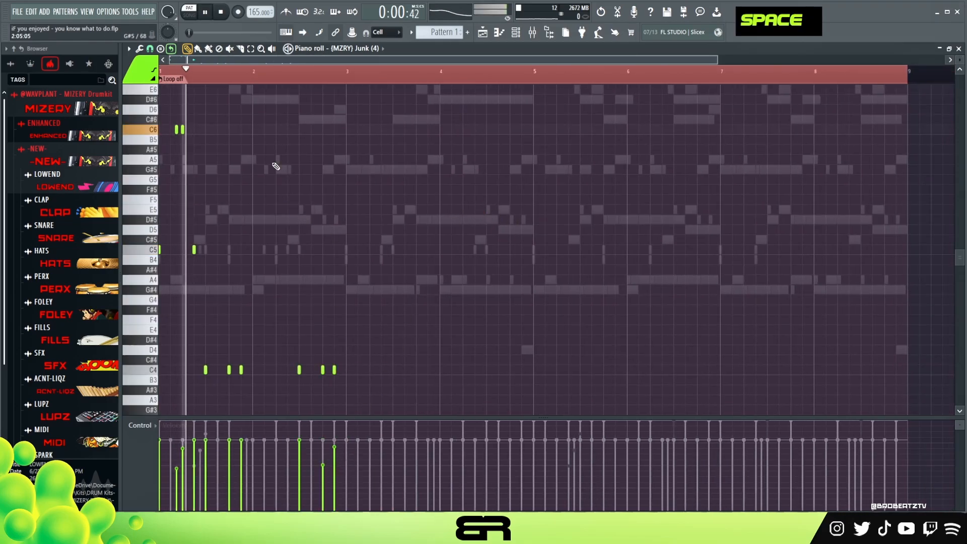
scroll(209, 61, "up", 1)
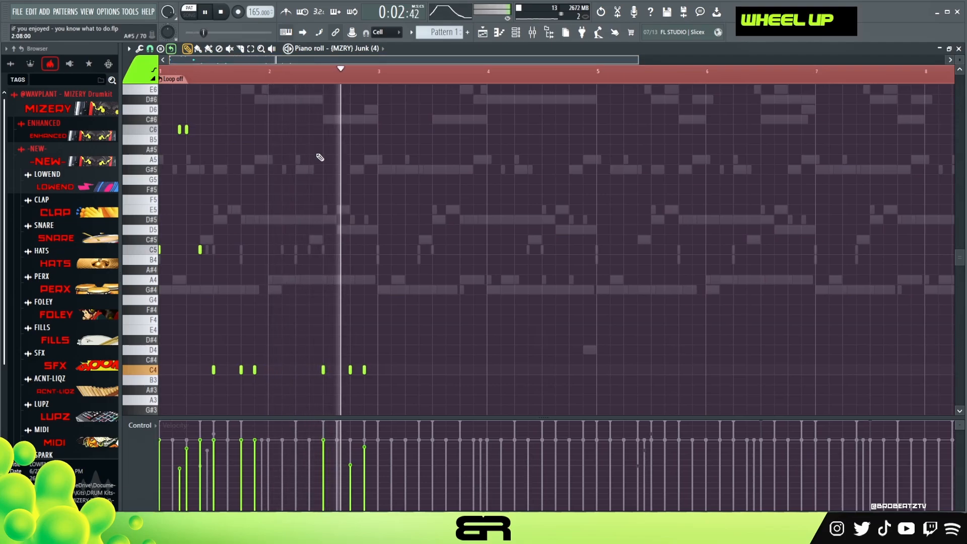
key("space")
key("space")
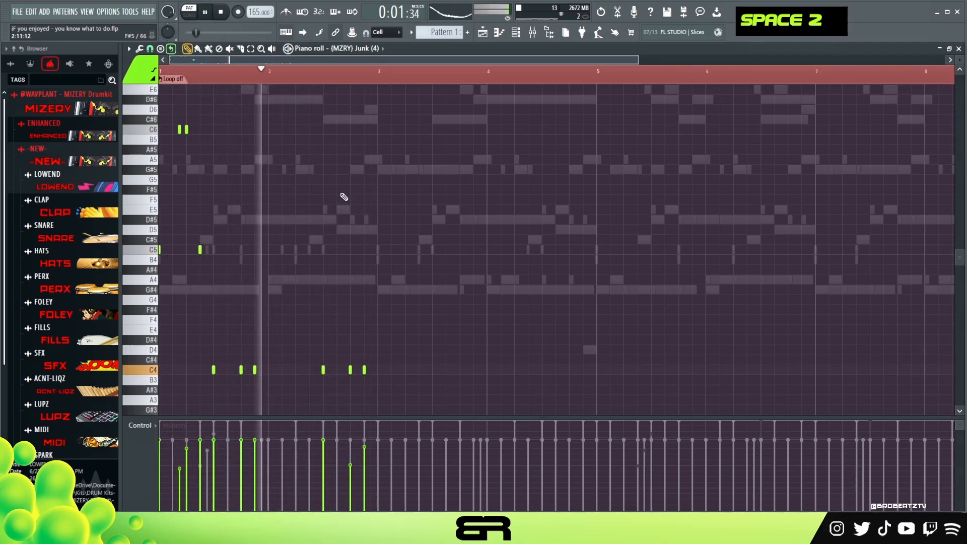
Lower the velocity of the last C4 Junk (4) note in bar 1 to about 59% and audition the pattern
key("space")
key("space")
left_click(267, 462)
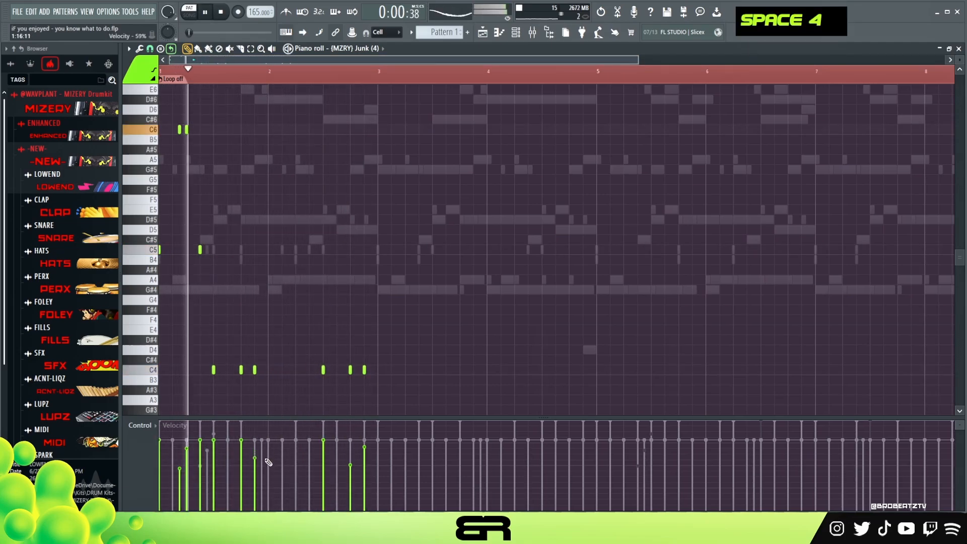
key("space")
Copy the two-bar Junk (4) pattern into bars 3 and 4 and clear the selection
right_click(190, 255)
left_click_drag(160, 250, 377, 253)
right_click(382, 223)
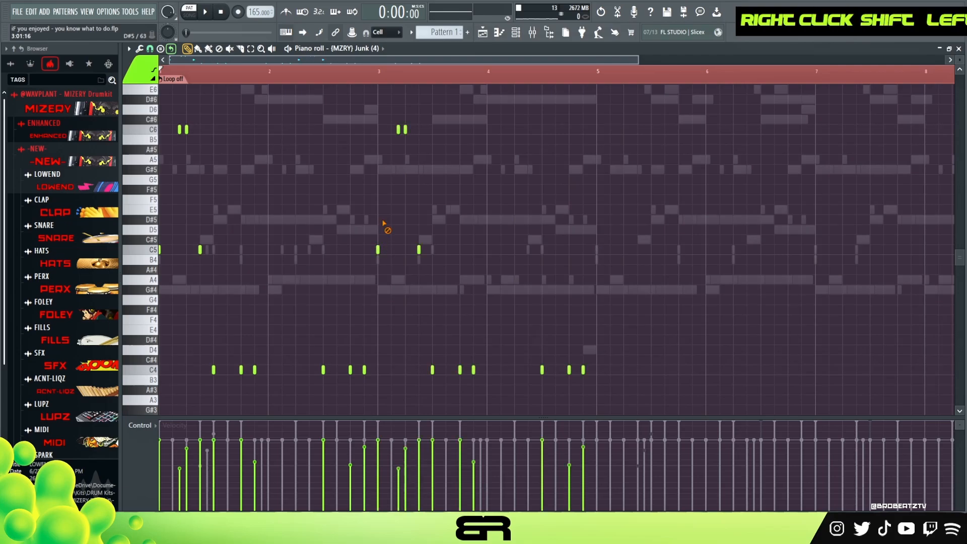
double_click(382, 76)
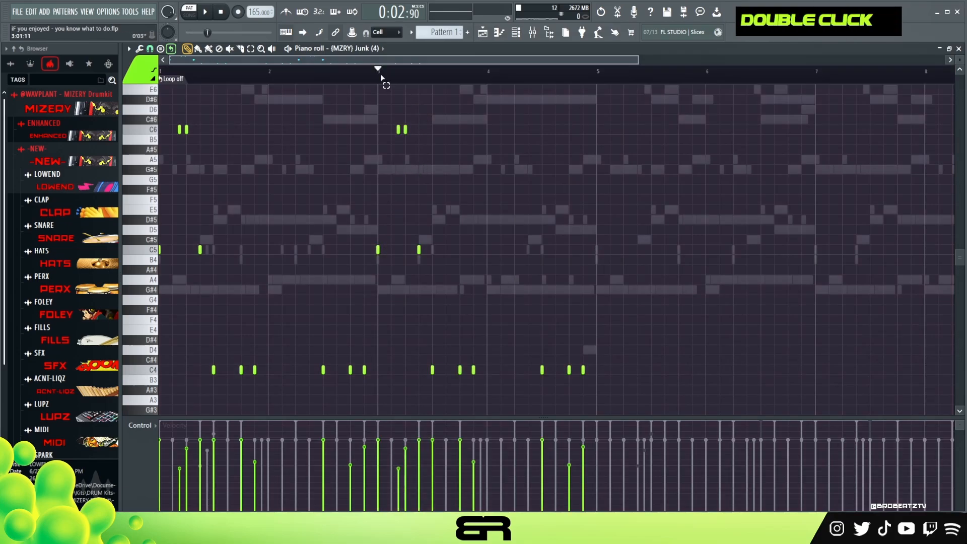
Set the Junk (4) channel's loop point to the next bar so it loops at 64 steps
left_click(517, 36)
right_click(826, 331)
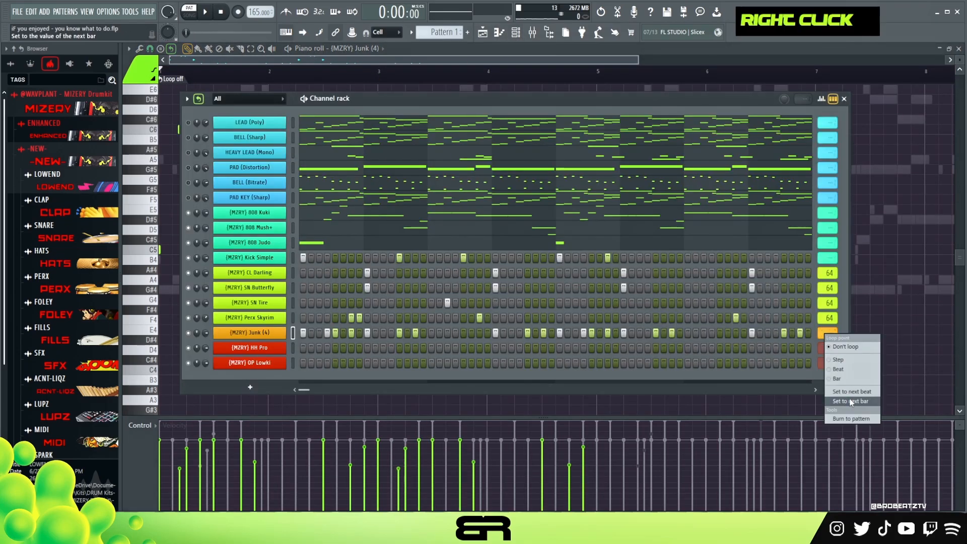
left_click(851, 401)
Mute the three 808 channels and audition the drums with the Junk (4) loop
left_click(188, 213)
left_click(188, 228)
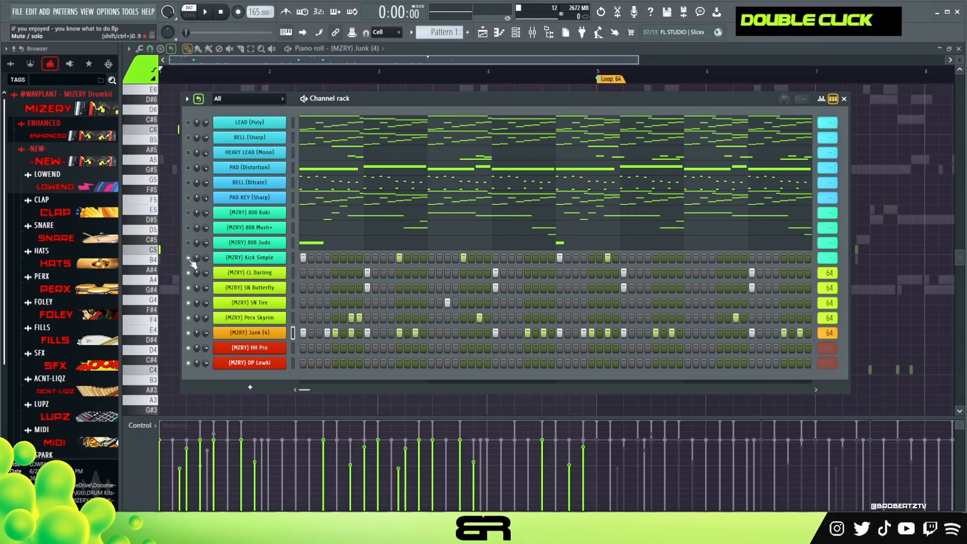
key("space")
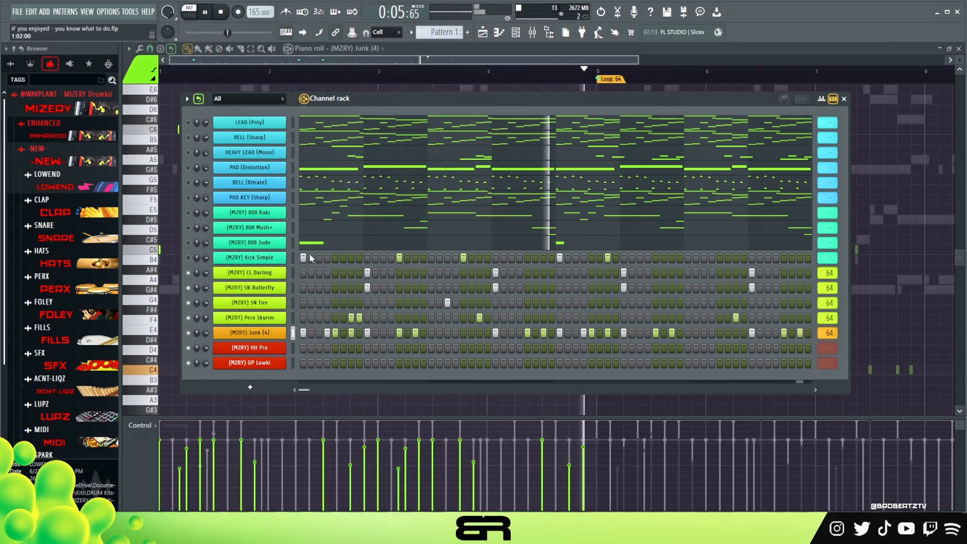
key("space")
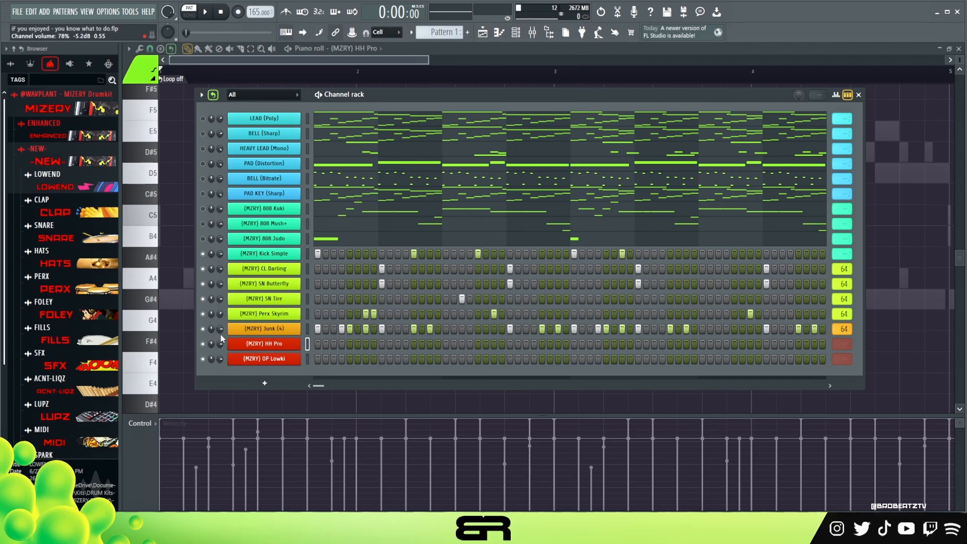
right_click(177, 299)
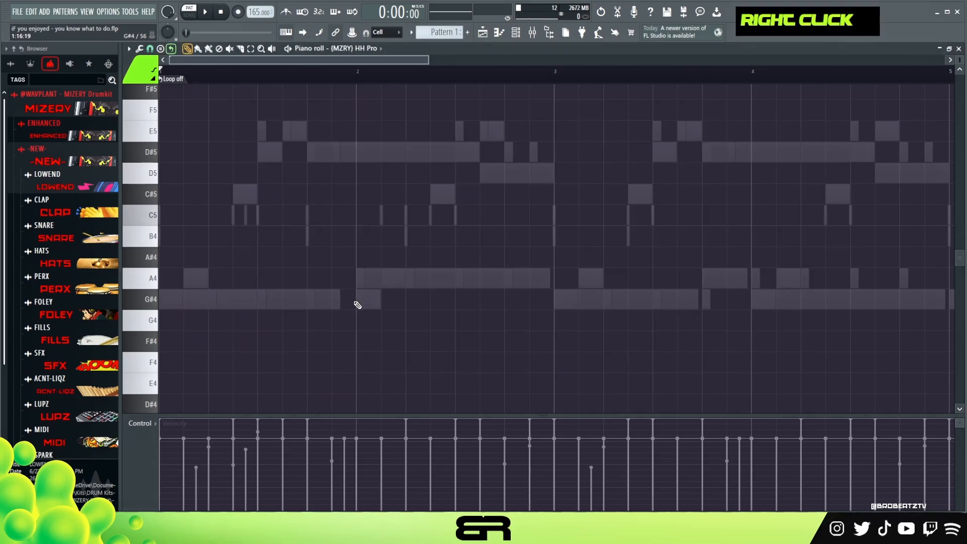
left_click(179, 213)
right_click(163, 216)
left_click(178, 296)
right_click(163, 300)
left_click(185, 302)
right_click(185, 301)
Check the 808 Kuki pitches and place a quantized G#4 note at the start of the HH Pro pattern
left_click(519, 38)
left_click(334, 213)
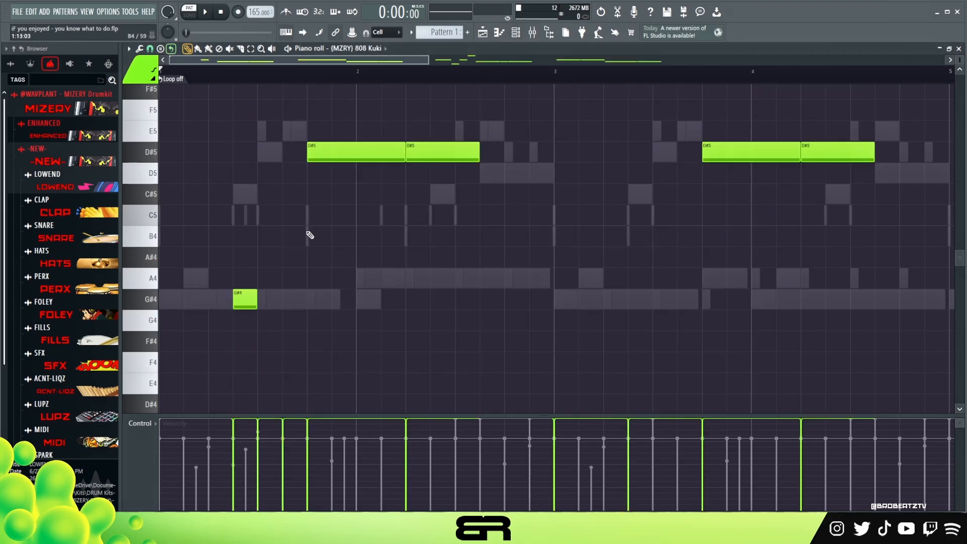
left_click(519, 35)
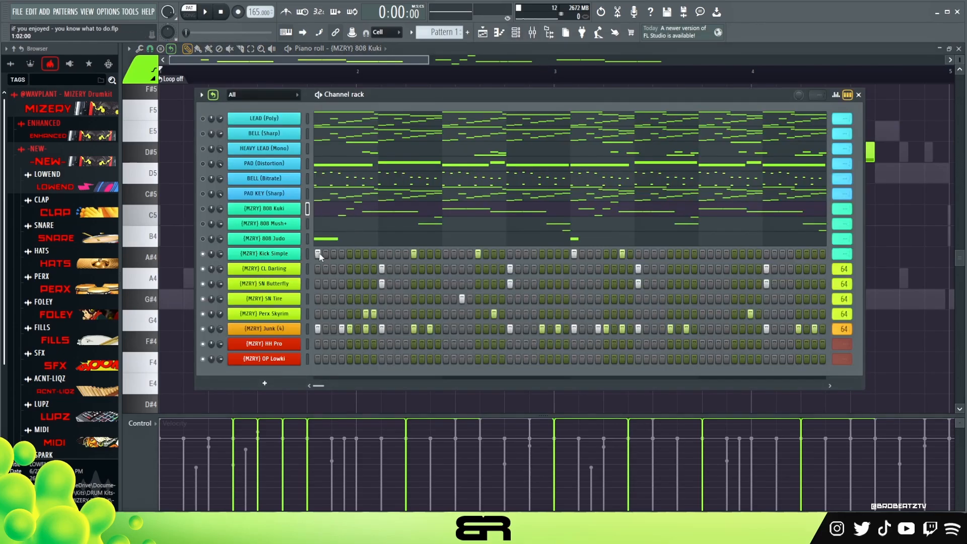
right_click(296, 343)
left_click(332, 345)
left_click(163, 299)
left_click(168, 302, "ctrl")
key("ctrl+q")
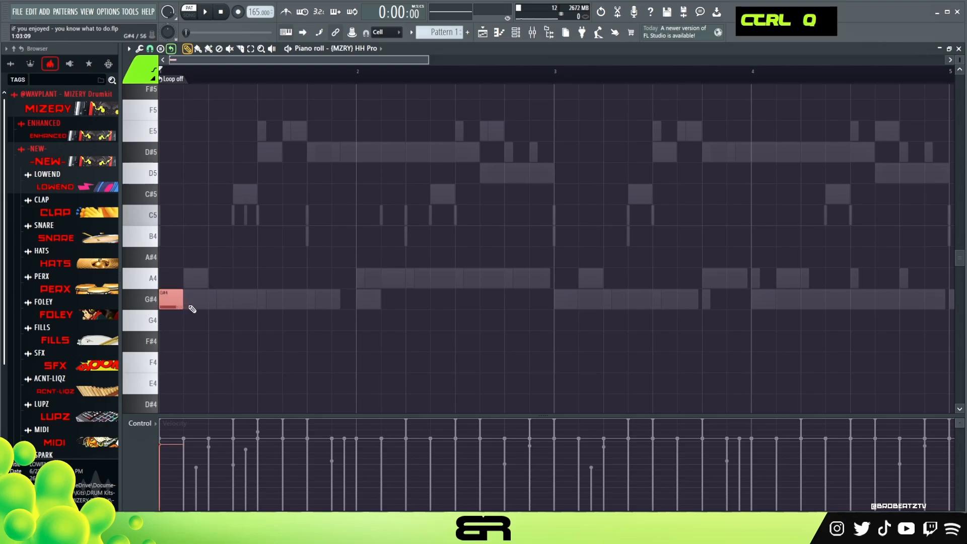
Duplicate the G#4 HH Pro note into an evenly spaced run and audition it
left_click(171, 318, "ctrl")
left_click_drag(177, 303, 260, 300)
left_click(172, 299, "ctrl")
left_click_drag(160, 247, 423, 324)
left_click_drag(270, 299, 468, 299)
key("shift+space")
right_click(366, 349)
key("space")
Shorten the HH Pro notes to one step, delete the extras to leave seven in bar 1, and audition them
left_click_drag(596, 246, 168, 327)
left_click_drag(545, 300, 371, 302)
right_click(371, 302)
right_click(336, 299)
key("space")
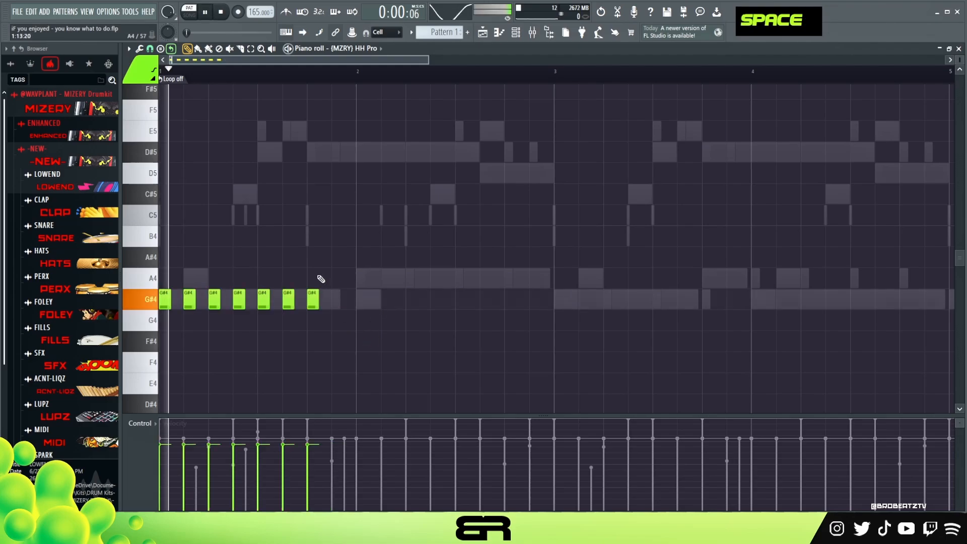
key("space")
Raise the velocity of the first HH Pro note in bar 1 to accent it and audition the result
left_click(160, 307, "ctrl")
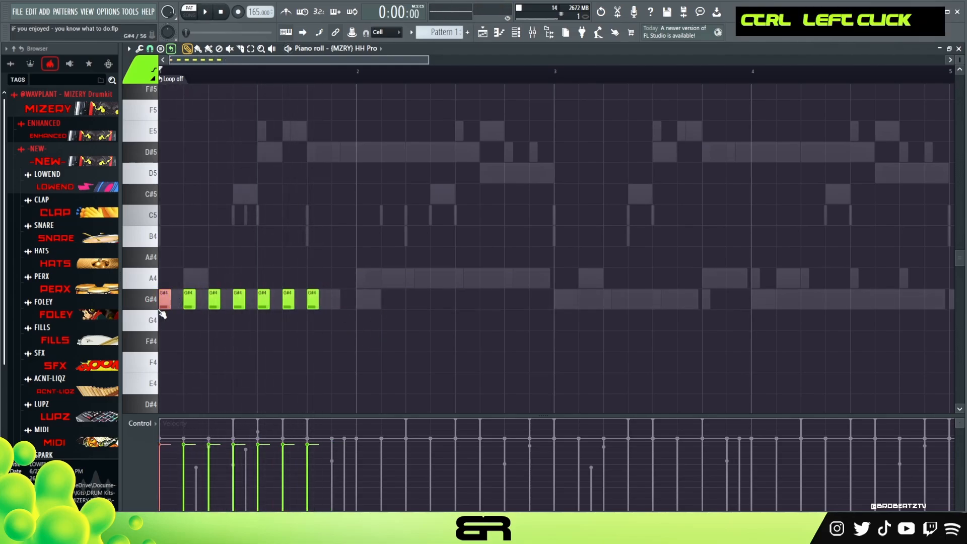
scroll(182, 301, "up", 2)
scroll(186, 300, "down", 3)
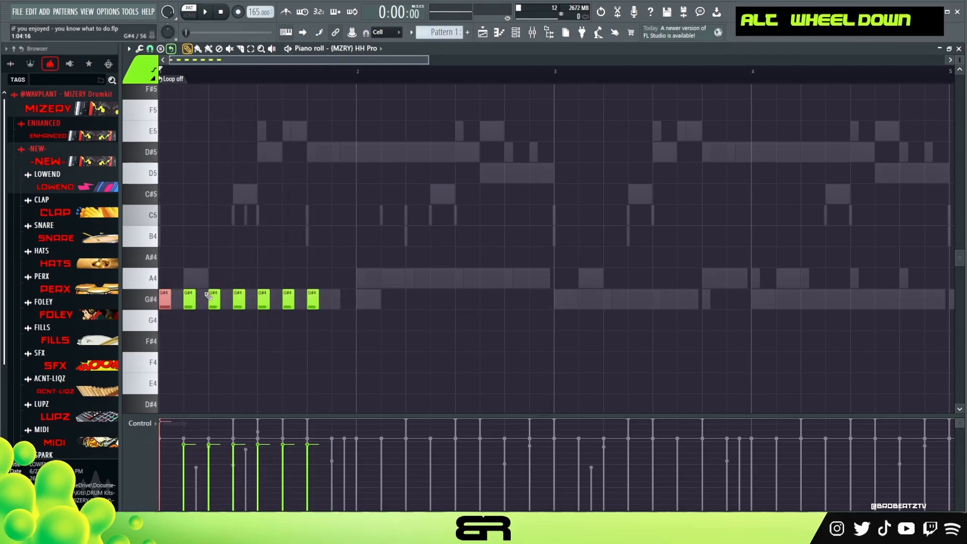
key("space")
key("space")
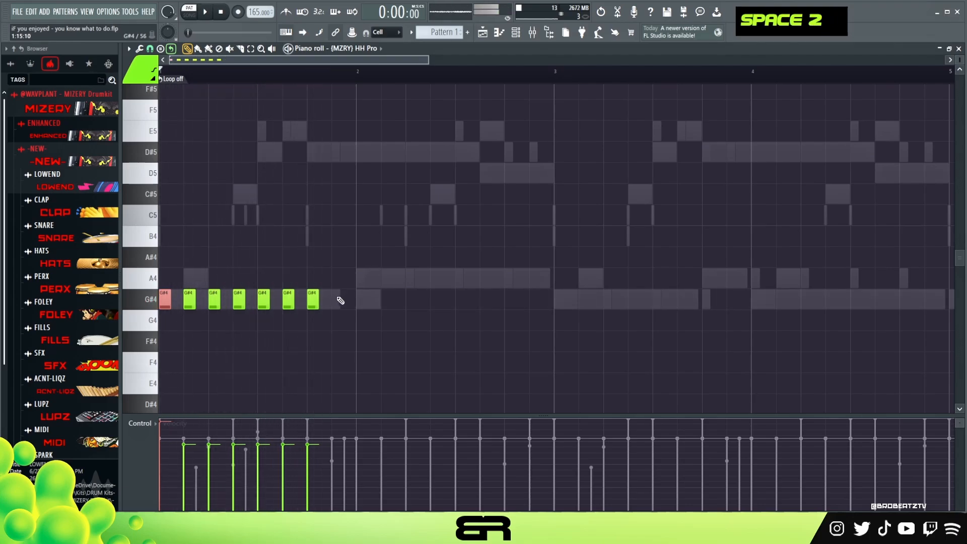
Raise the velocities of the other six HH Pro notes slightly and audition the bar
left_click_drag(351, 269, 198, 308)
scroll(249, 251, "up", 2)
key("space")
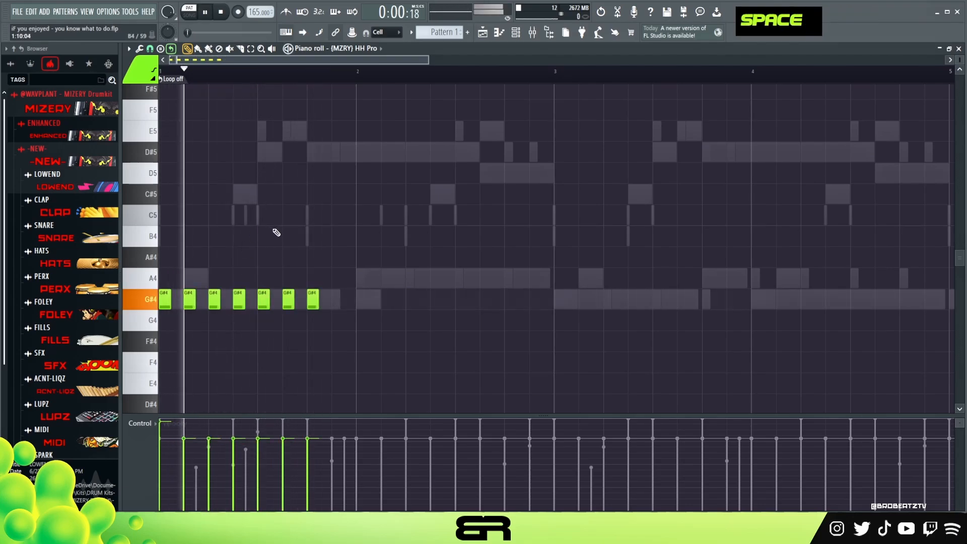
key("space")
Copy the seven-note HH Pro bar into bars 2 to 4 and audition the four-bar pattern
left_click(134, 303, "ctrl")
left_click_drag(159, 302, 356, 305, "shift")
key("ctrl+a")
left_click_drag(166, 305, 550, 306, "shift")
right_click(575, 345)
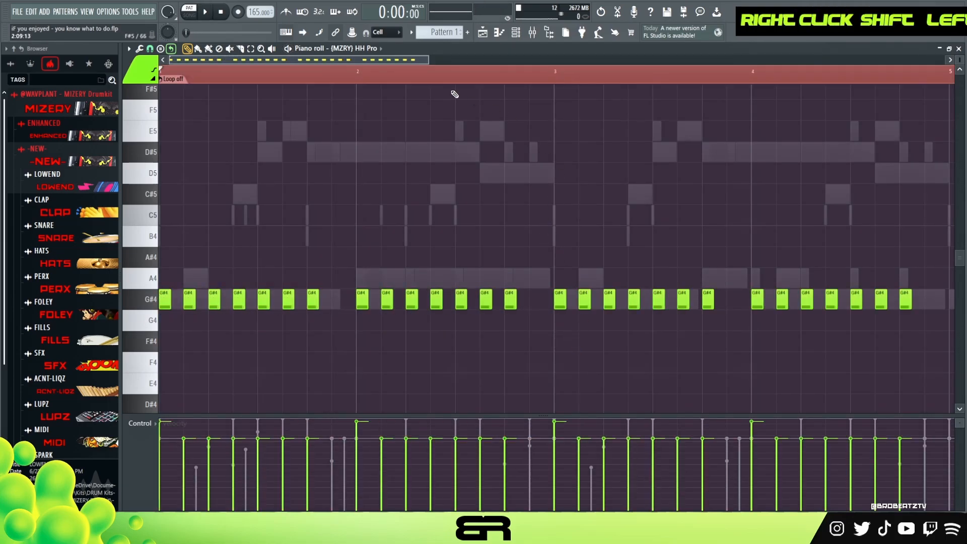
double_click(381, 73)
key("space")
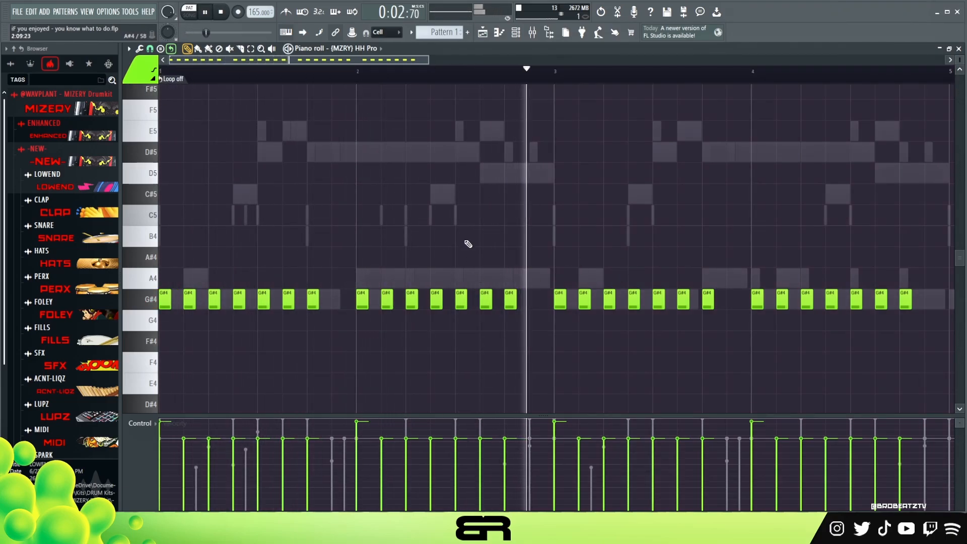
left_click_drag(499, 283, 620, 314, "ctrl")
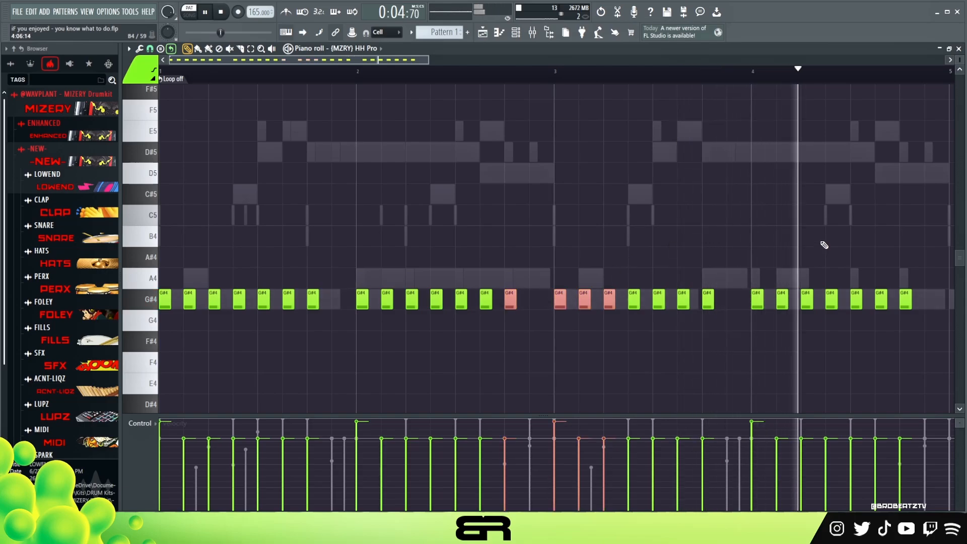
right_click(734, 258)
key("space")
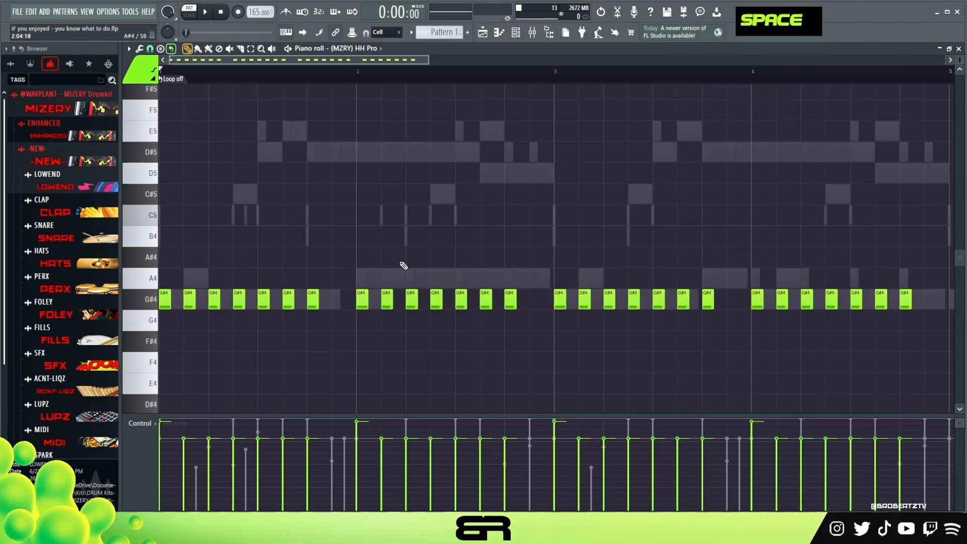
right_click(532, 212)
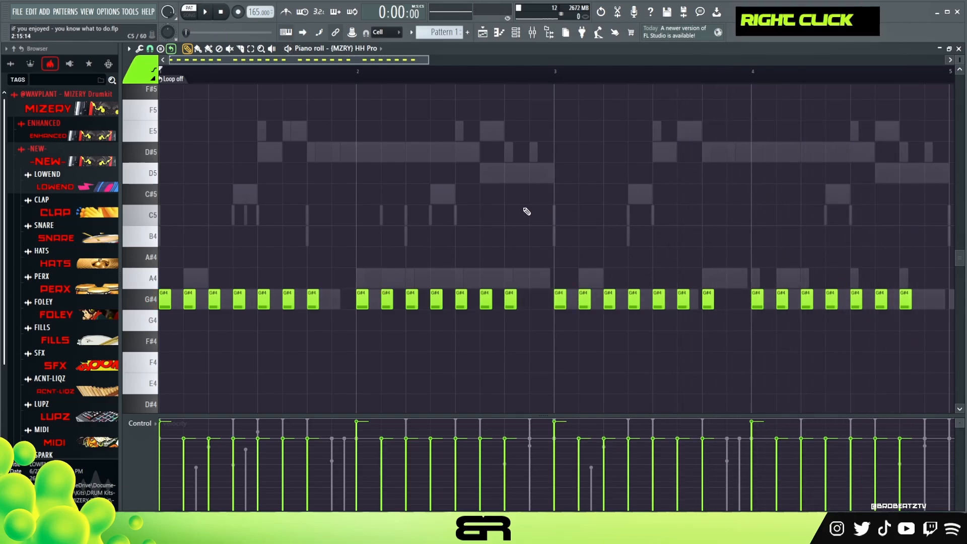
Choose note colour 7 and a finer snap, add an E4 note on step 4 of bar 1, and audition it
left_click(144, 71)
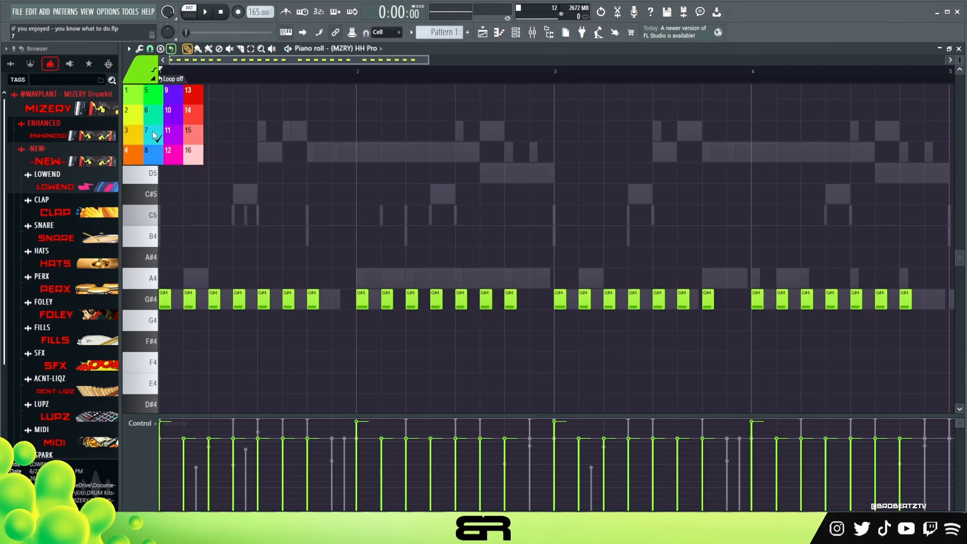
left_click(152, 131)
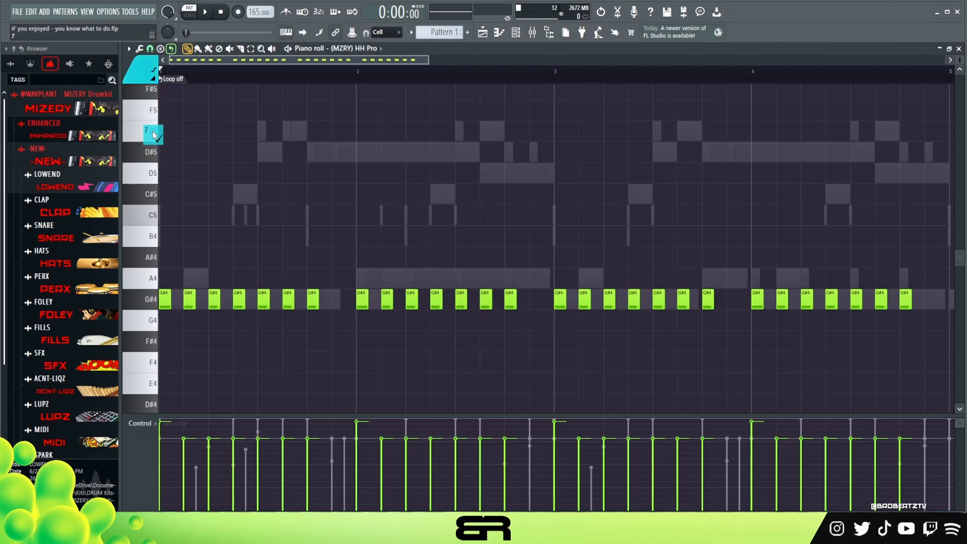
left_click(149, 49)
left_click(157, 163)
left_click(202, 382)
key("space")
key("space")
key("space")
key("space")
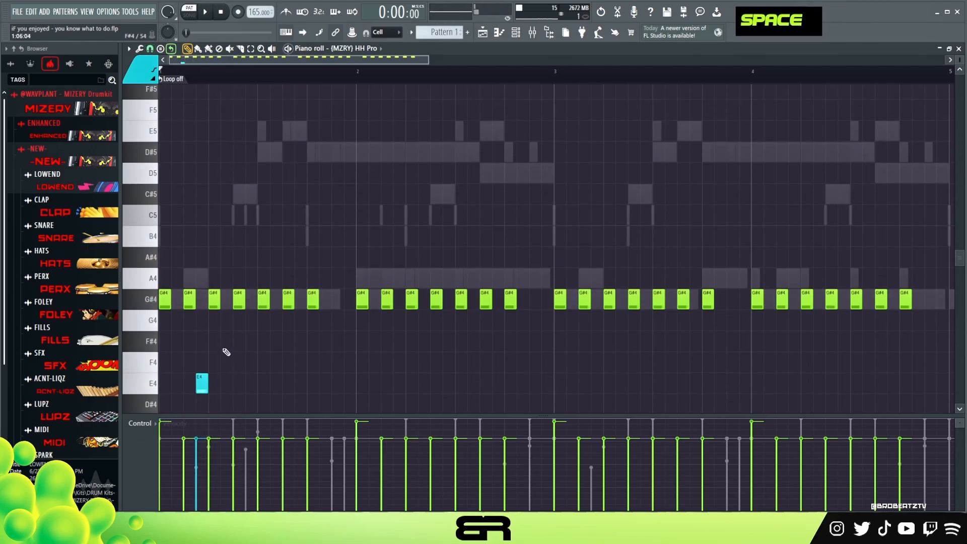
Lower the velocity of the E4 HH Pro note in bar 1 and audition it
left_click_drag(226, 352, 194, 396, "ctrl")
left_click_drag(961, 262, 961, 265)
scroll(404, 338, "down", 2, "alt")
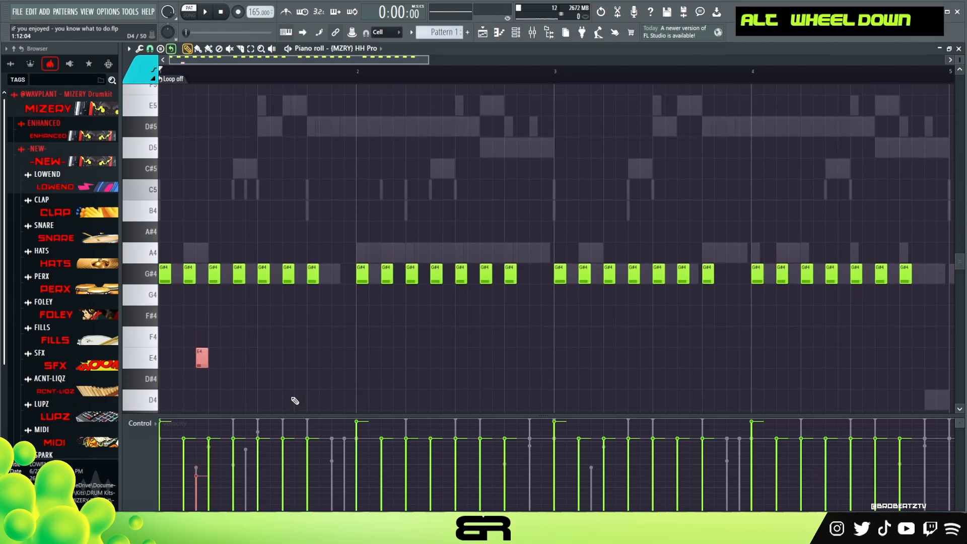
scroll(285, 325, "down", 1, "alt")
key("space")
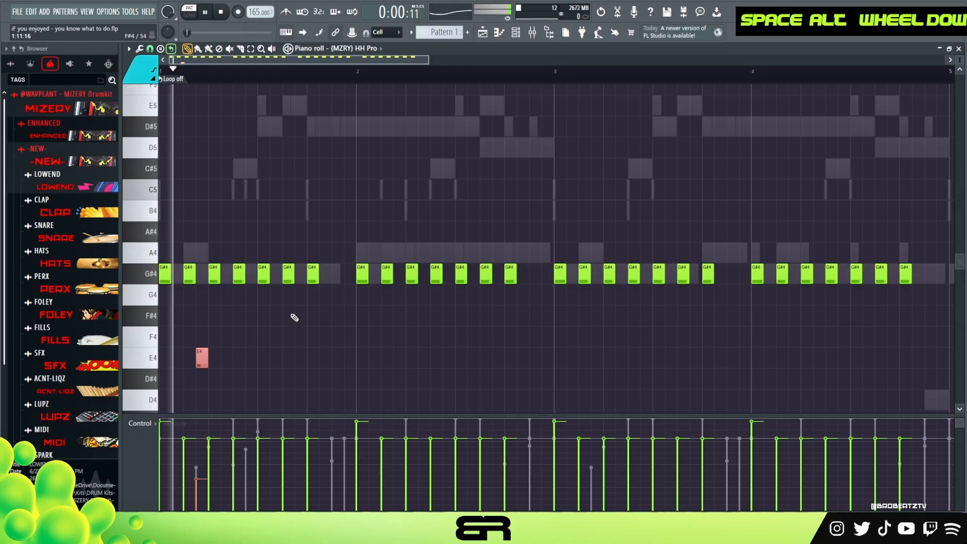
key("space")
Copy the E4 note to the same spot in bar 2 and add three consecutive E4 notes at that bar's end
left_click_drag(202, 357, 399, 357, "shift")
left_click(511, 358)
right_click(511, 360)
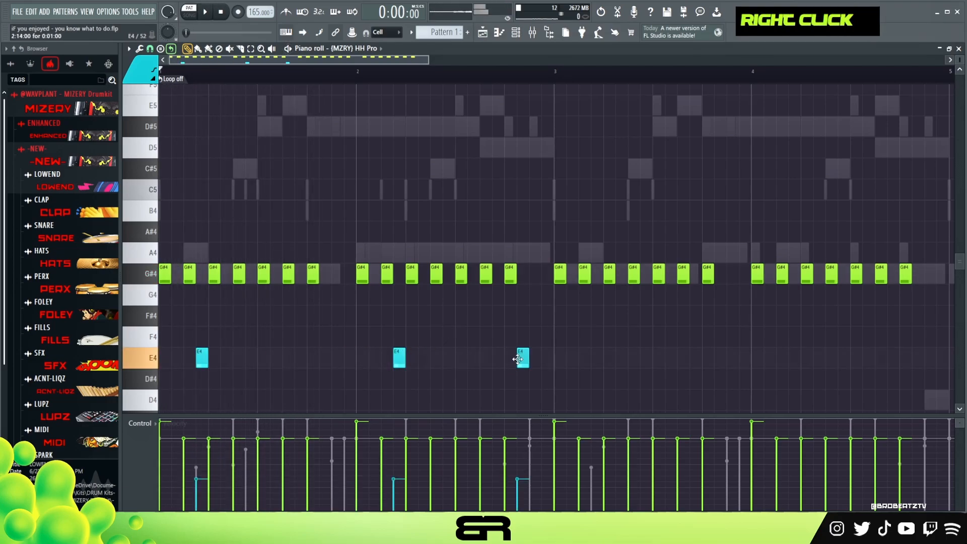
double_click(536, 358)
Ramp the velocities of the three E4 notes at the end of bar 2 upward and play the pattern
left_click_drag(599, 327, 522, 364, "ctrl")
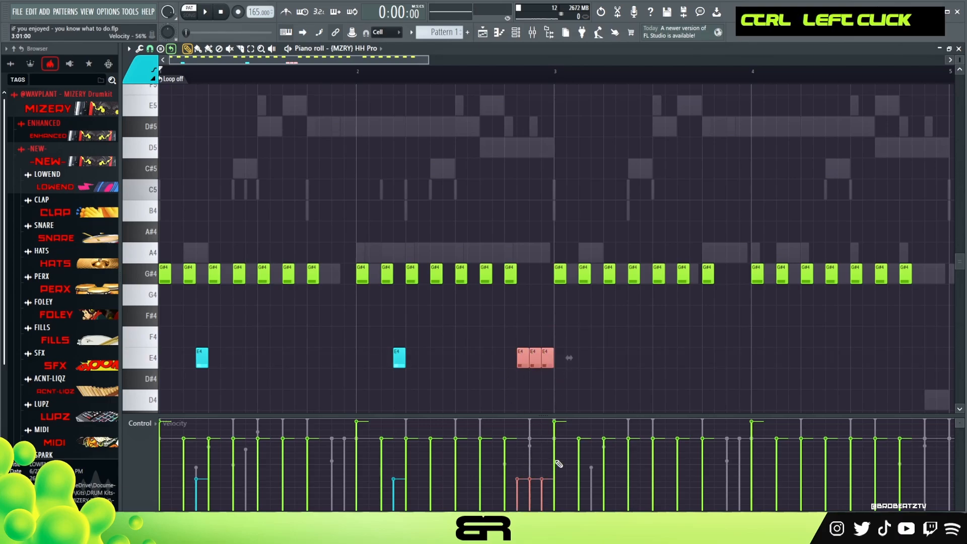
left_click_drag(556, 458, 507, 496)
key("space")
Raise all E4 note velocities in bars 1 and 2 slightly and copy these notes into bars 3 and 4
left_click_drag(611, 328, 195, 366, "ctrl")
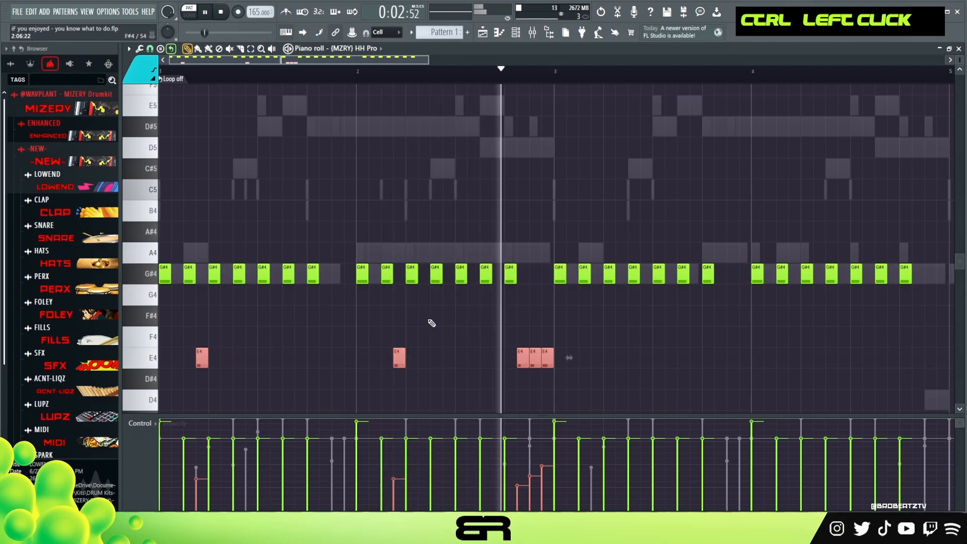
key("space")
scroll(269, 302, "up", 2, "alt")
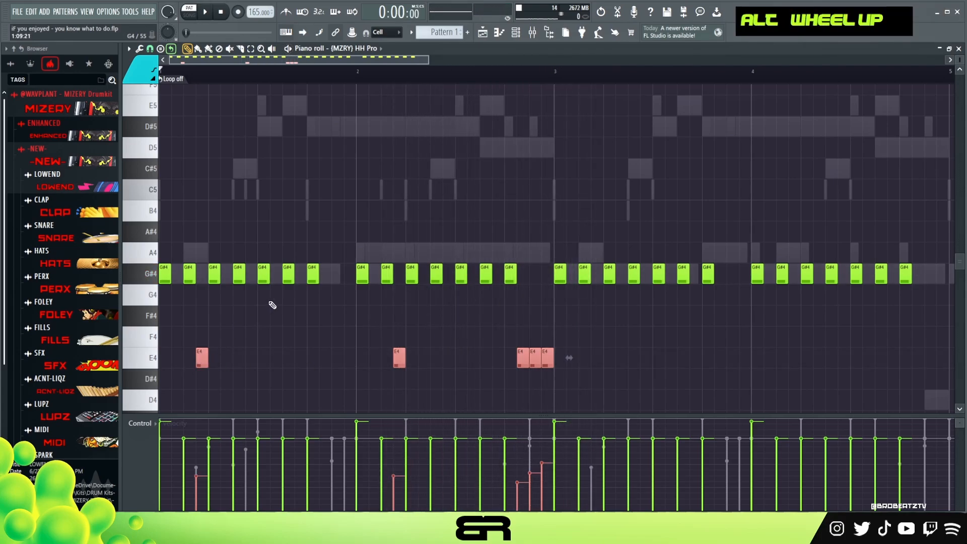
scroll(227, 337, "down", 1, "alt")
left_click_drag(206, 358, 609, 371, "shift")
right_click(610, 371)
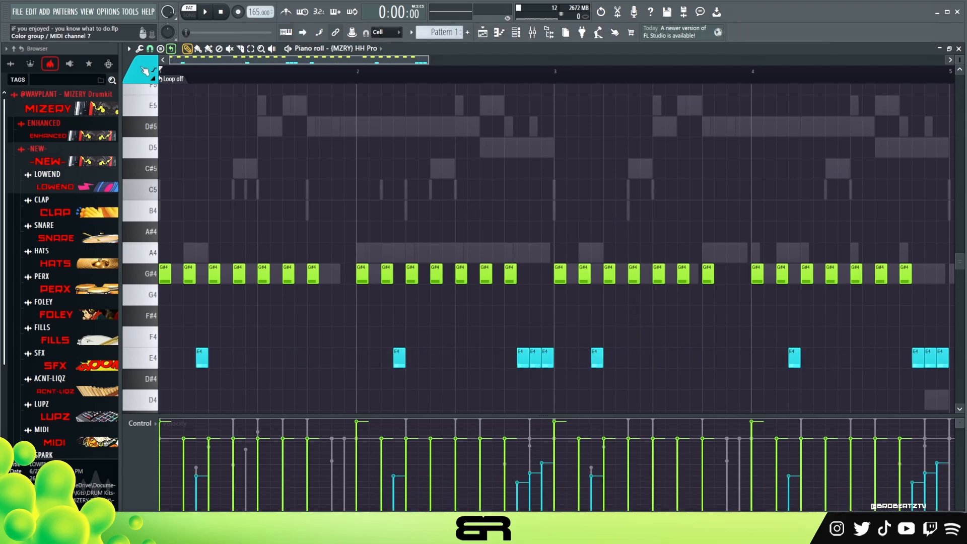
Choose note colour 16, place a trial HH Pro note in bar 1 and delete it
left_click(139, 71)
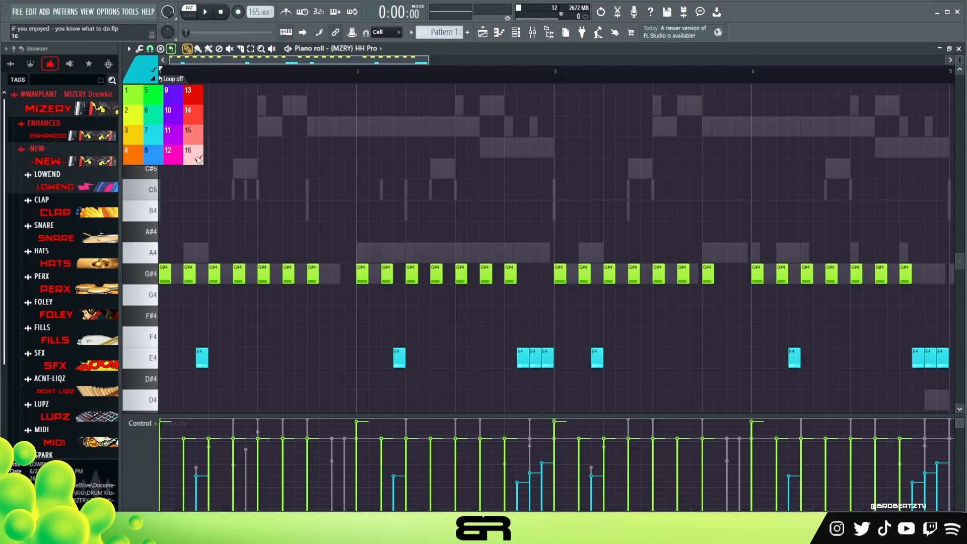
left_click(197, 157)
left_click(239, 191)
right_click(240, 194)
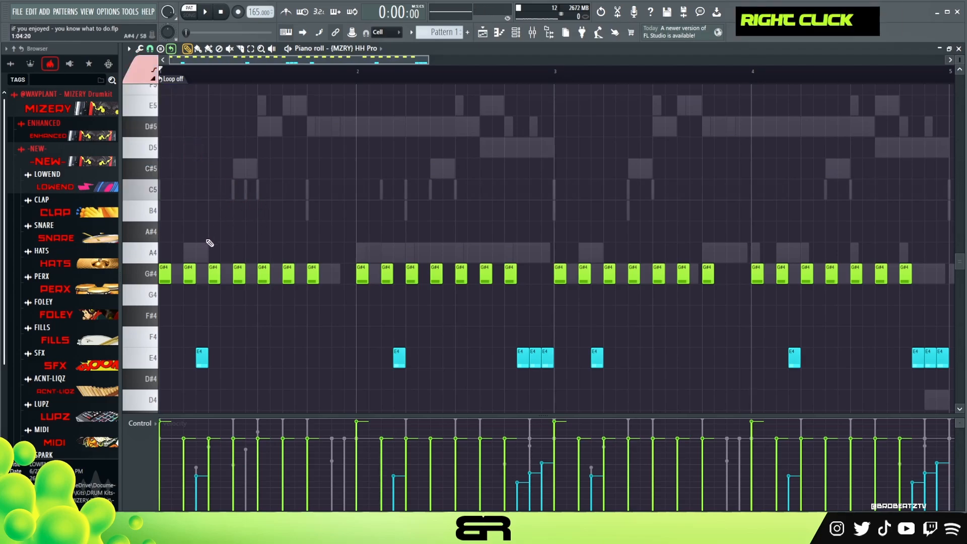
Open the 808 Kuki notes in the piano roll and check their pitches in bars 1 to 4
left_click(521, 33)
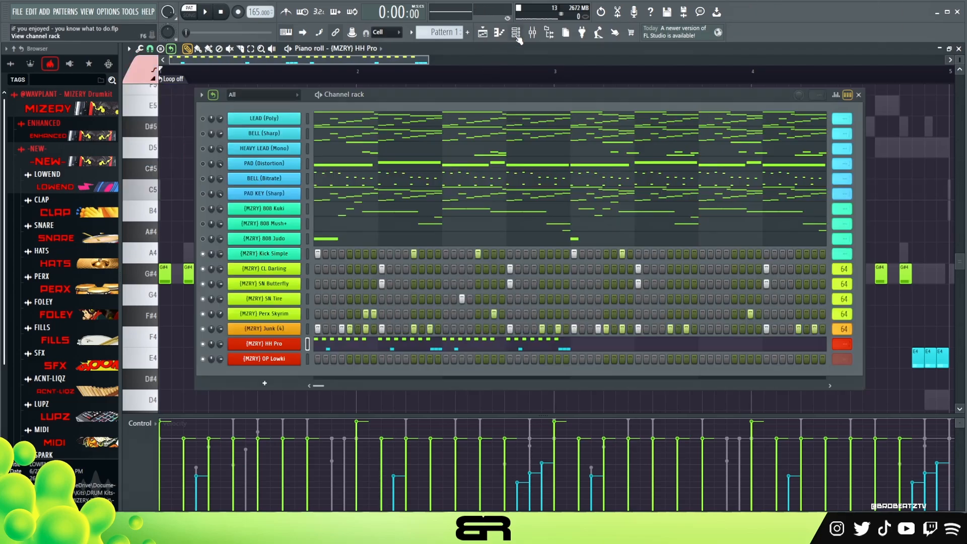
left_click(321, 214)
scroll(291, 222, "up", 3)
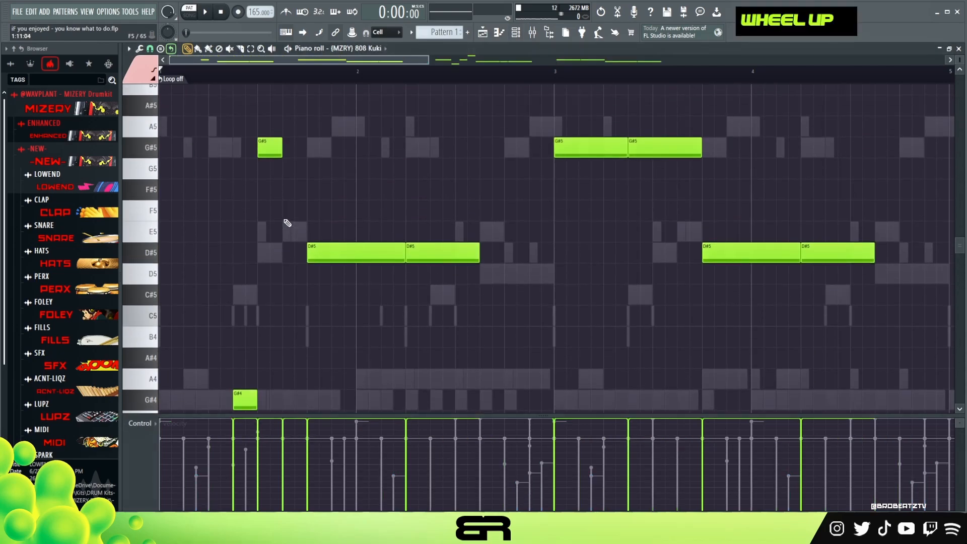
Look over the upper octaves of the 808 Kuki notes for the high pitch in bar 1
scroll(249, 348, "down", 3)
scroll(254, 292, "up", 3)
scroll(274, 177, "up", 6)
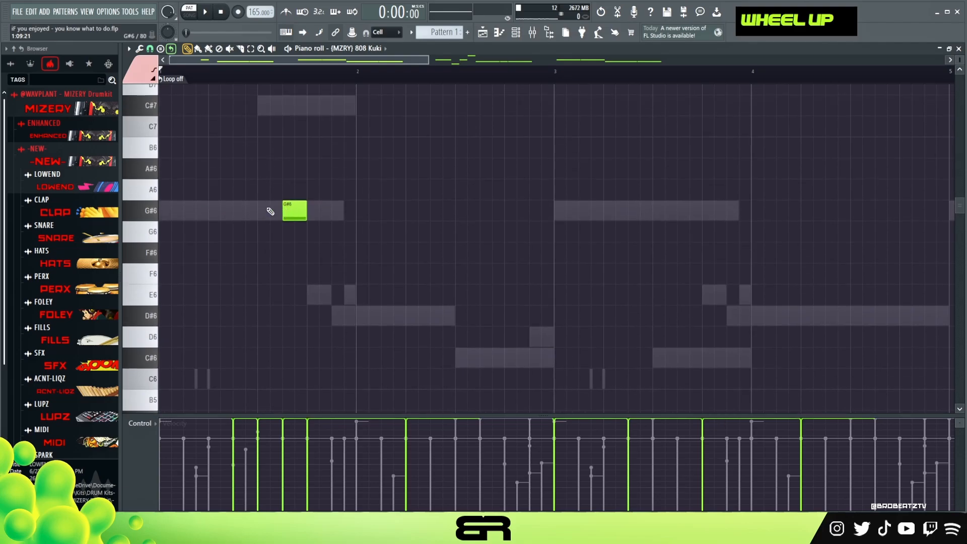
scroll(363, 268, "down", 3)
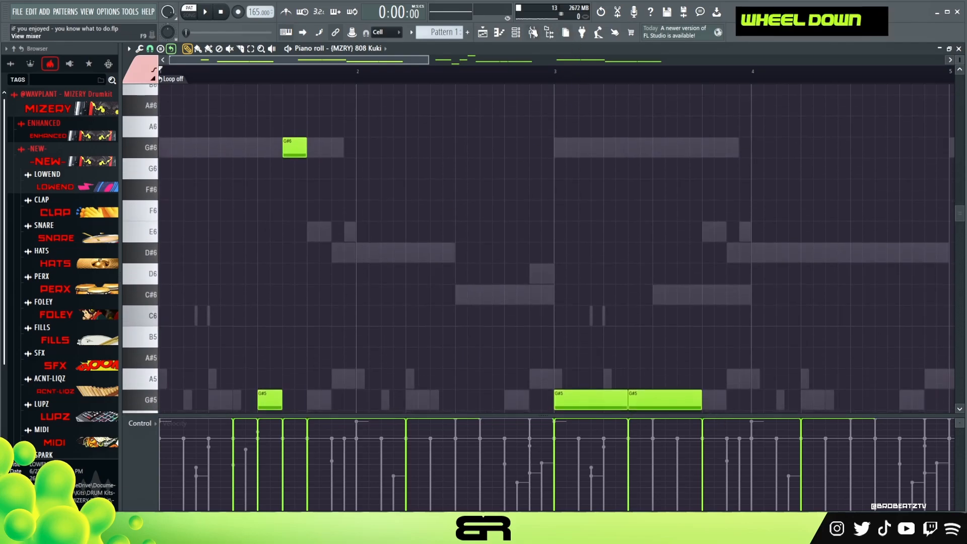
Switch the piano roll to HH Pro and place a G#5 note at step 5 of bar 1
left_click(516, 34)
left_click(330, 344)
scroll(233, 272, "down", 4)
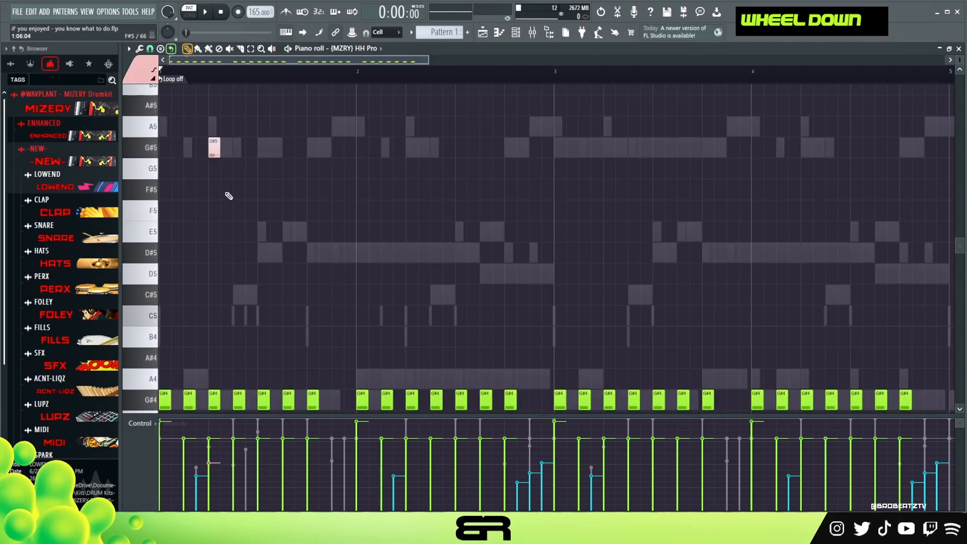
scroll(221, 156, "down", 2)
scroll(247, 151, "up", 2)
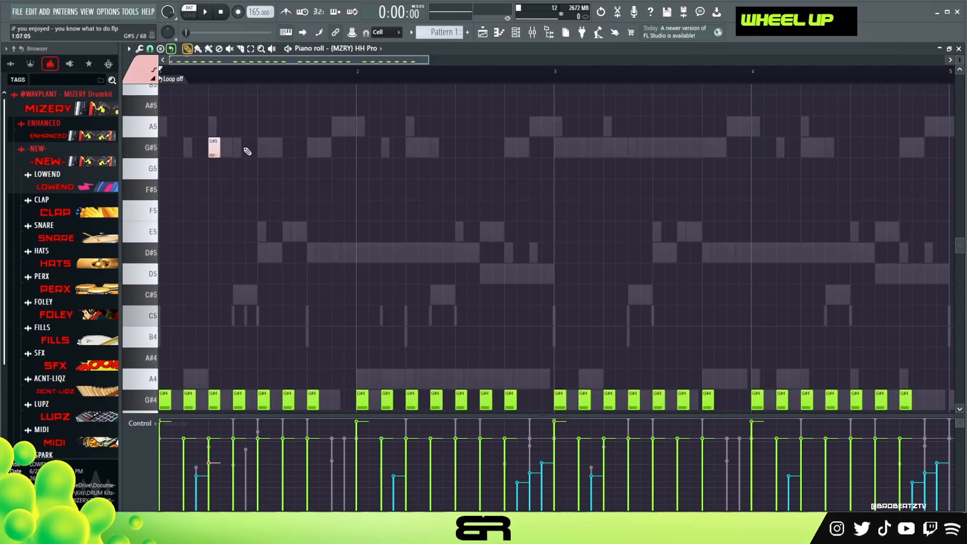
left_click_drag(959, 59, 960, 77)
scroll(503, 146, "down", 1)
scroll(329, 177, "up", 1)
scroll(287, 204, "down", 3)
right_click(304, 207)
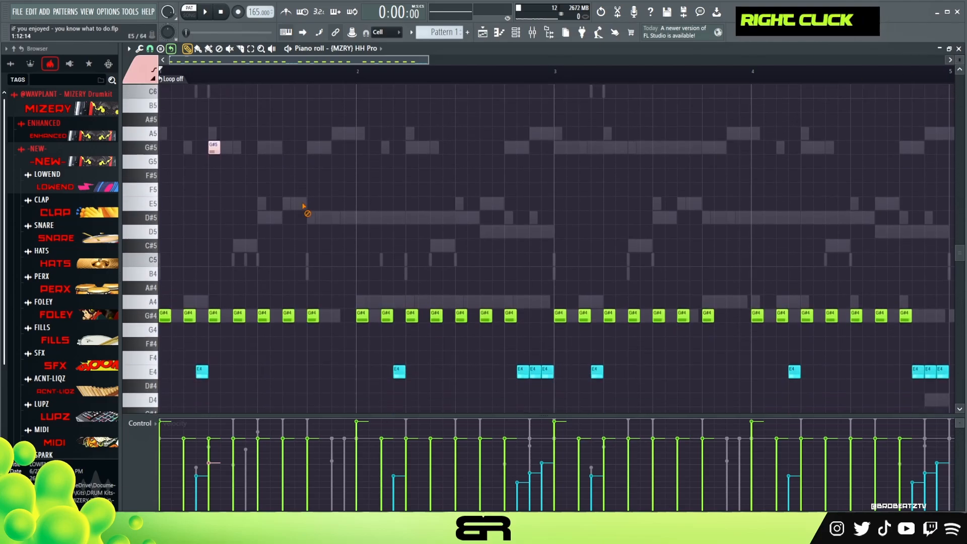
Move the G#5 note to step 7 of bar 1 and audition the pattern
key("space")
key("space")
left_click(237, 147)
key("space")
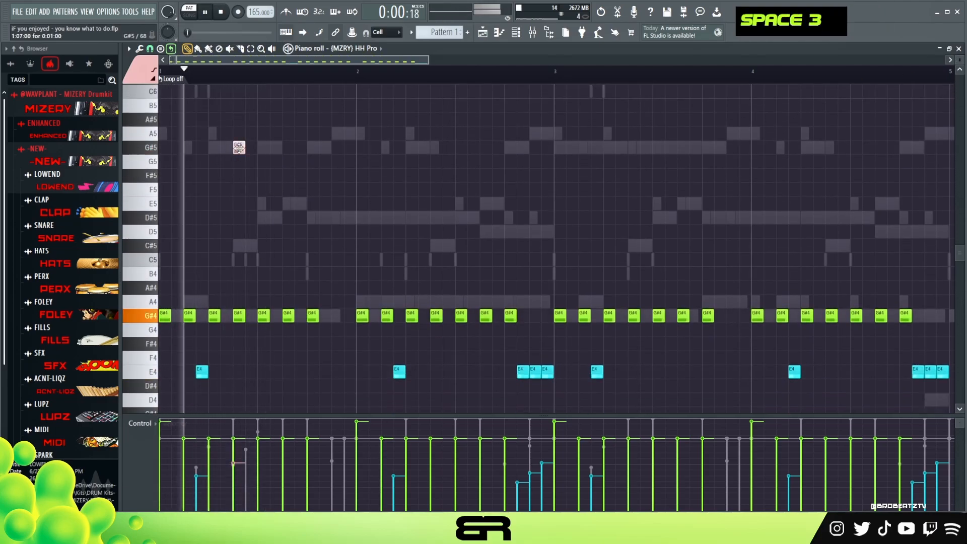
key("space")
Lengthen the G#5 note to two steps, chop it into a fast roll and audition it
left_click_drag(252, 149, 257, 148)
key("alt+u")
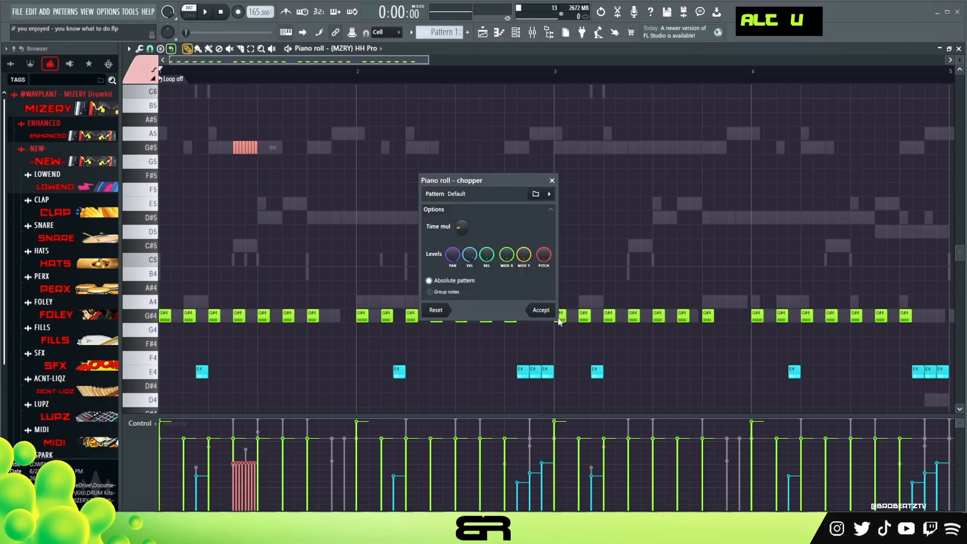
left_click(551, 313)
key("space")
key("space")
key("space")
key("space")
Copy the G#5 roll to step 9 of bar 1 raised to G#6, and to step 11 lowered to G#3
left_click_drag(247, 148, 272, 147)
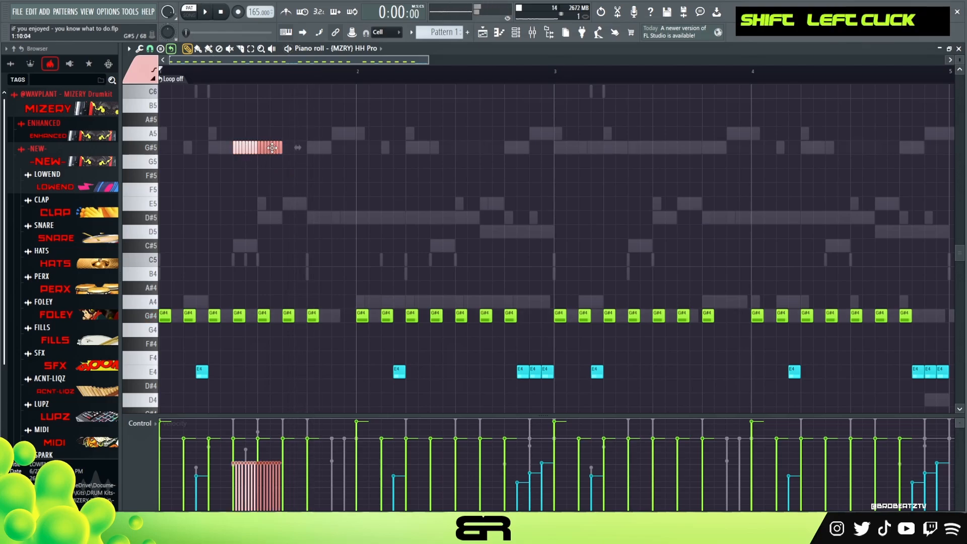
key("ctrl+Up")
left_click_drag(296, 235, 300, 264)
key("ctrl+Down")
key("ctrl+Down")
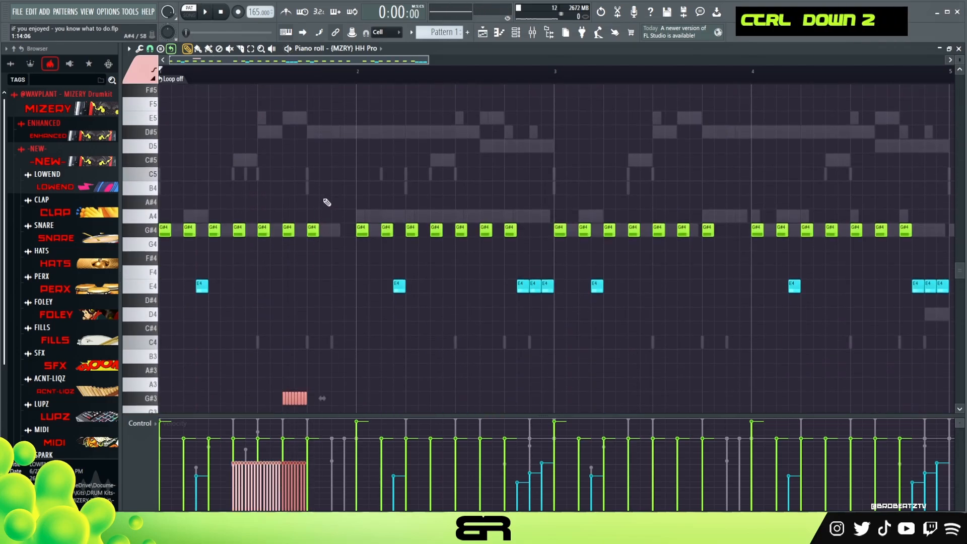
right_click(543, 134)
Play the start of the pattern with all three pitched hi-hat rolls in view
scroll(960, 61, "down", 3)
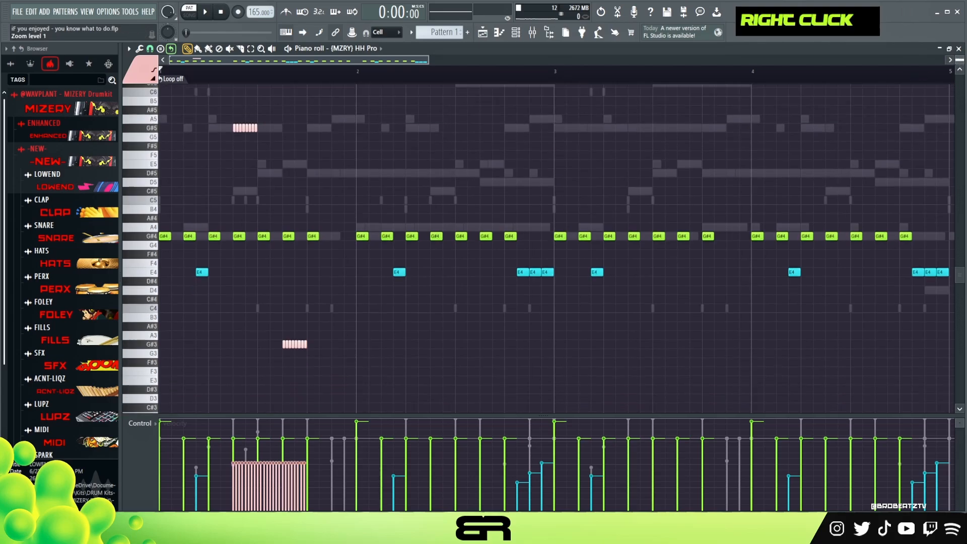
scroll(959, 61, "up", 1)
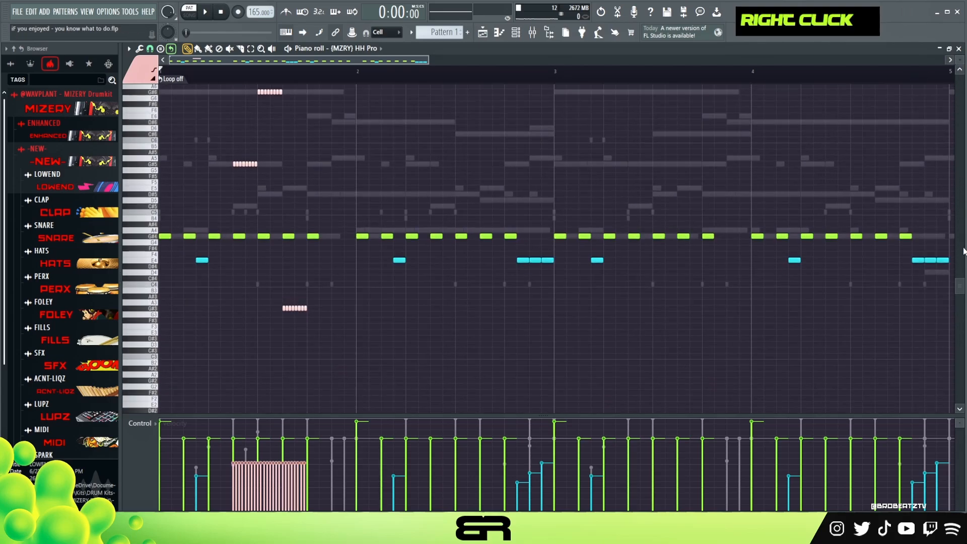
scroll(963, 289, "up", 2)
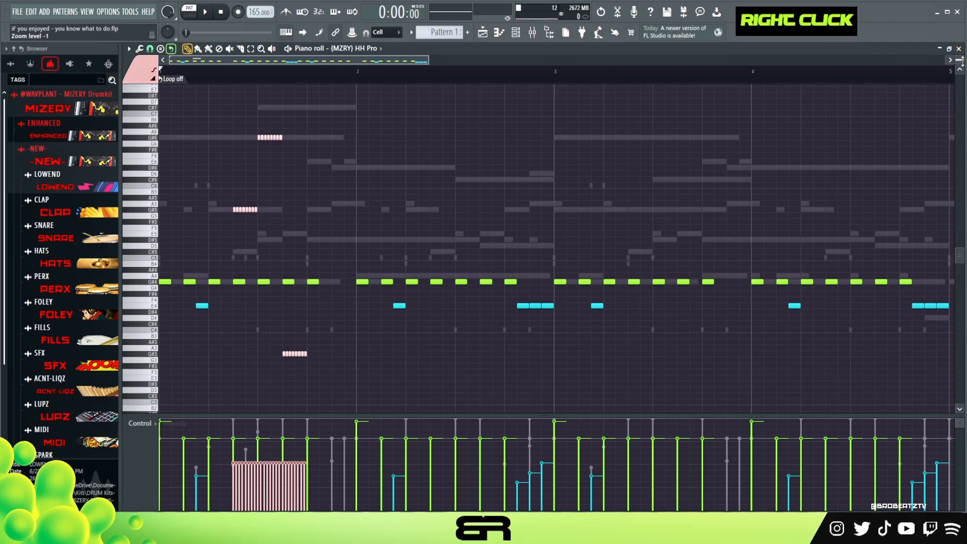
key("space")
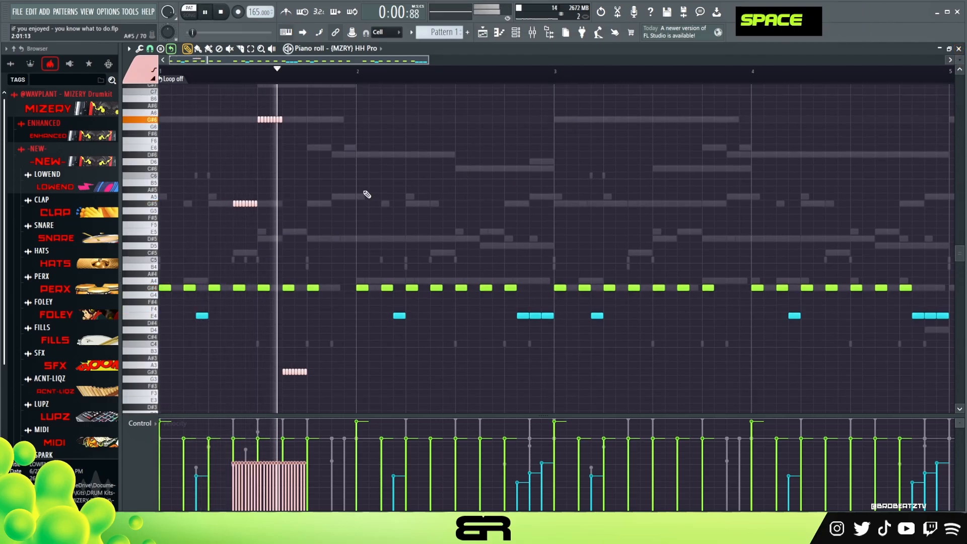
key("space")
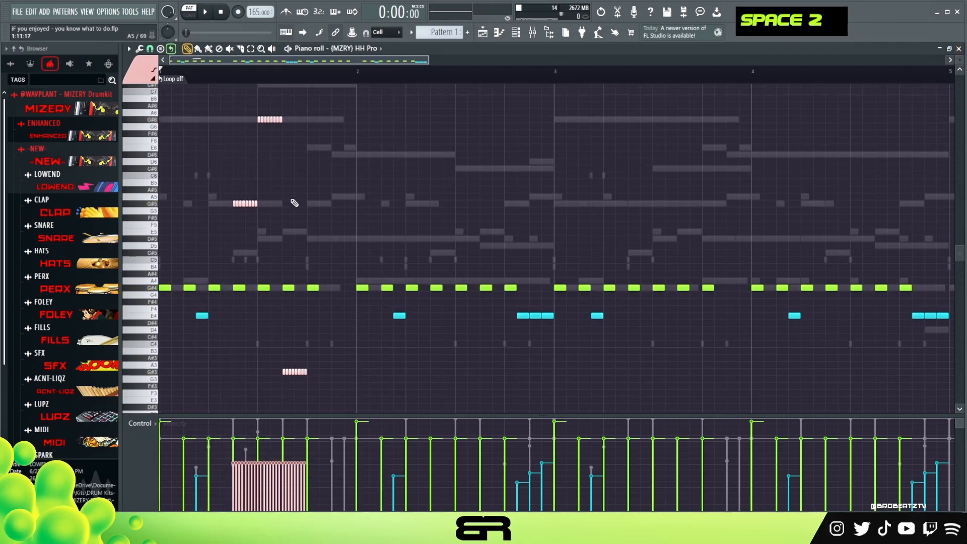
Pan the G#5 and G#3 rolls left and the G#6 roll right, then audition the result
left_click_drag(210, 198, 264, 214)
left_click(142, 425)
left_click(149, 443)
left_click_drag(248, 353, 363, 401)
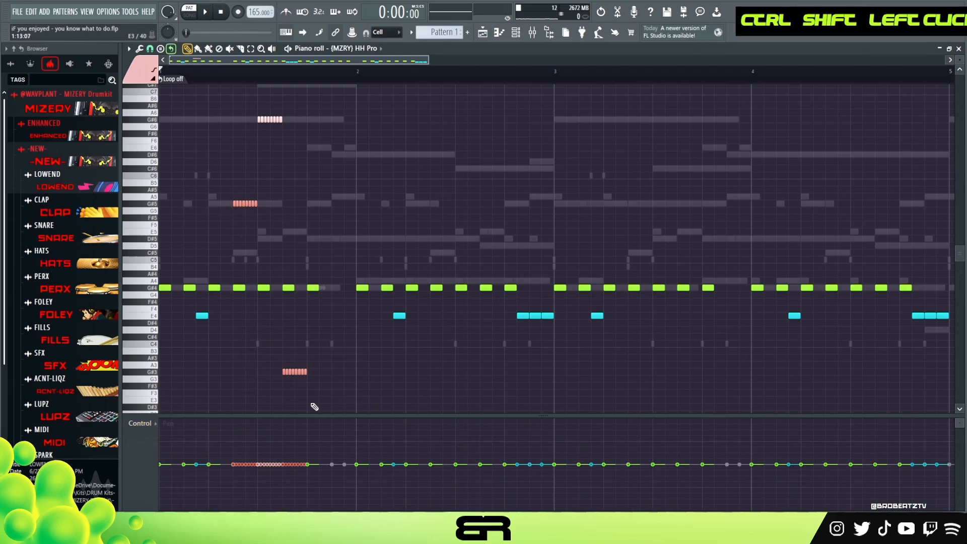
scroll(345, 339, "down", 5)
left_click_drag(309, 126, 203, 95)
scroll(351, 222, "up", 6)
key("space")
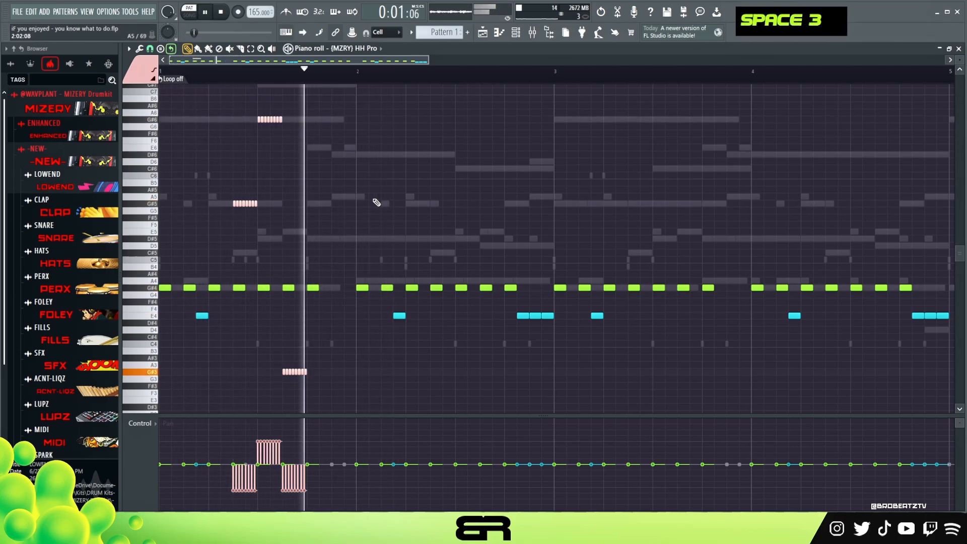
key("space")
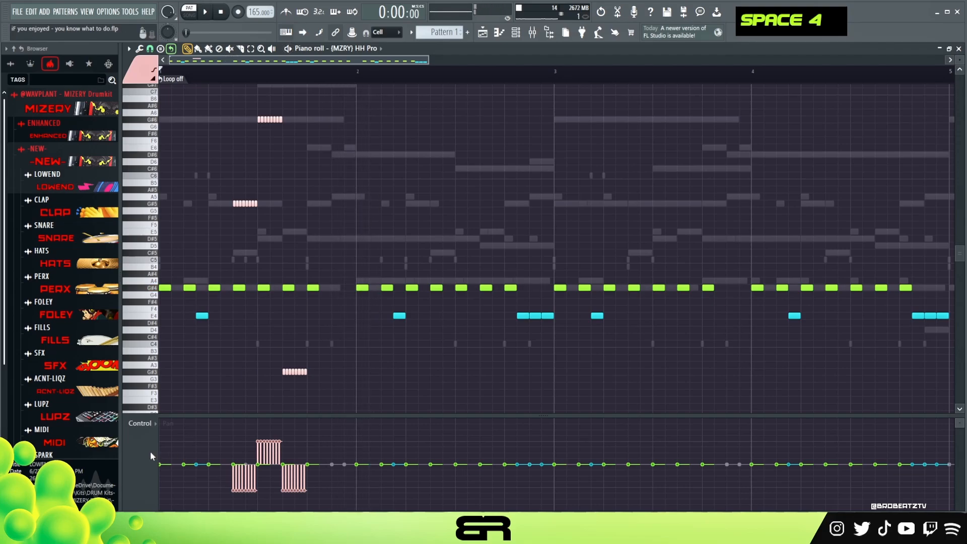
left_click(153, 424)
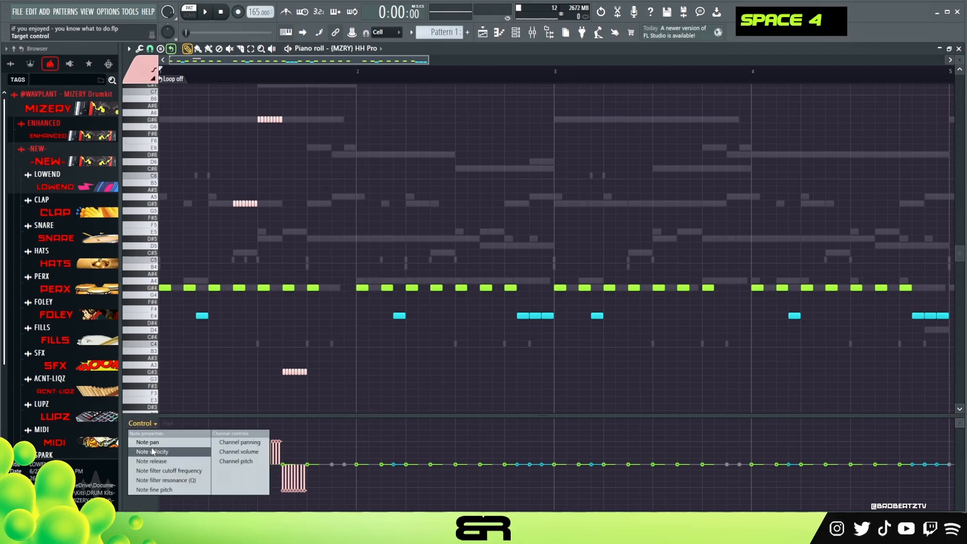
right_click(231, 383)
left_click(215, 351)
double_click(263, 322)
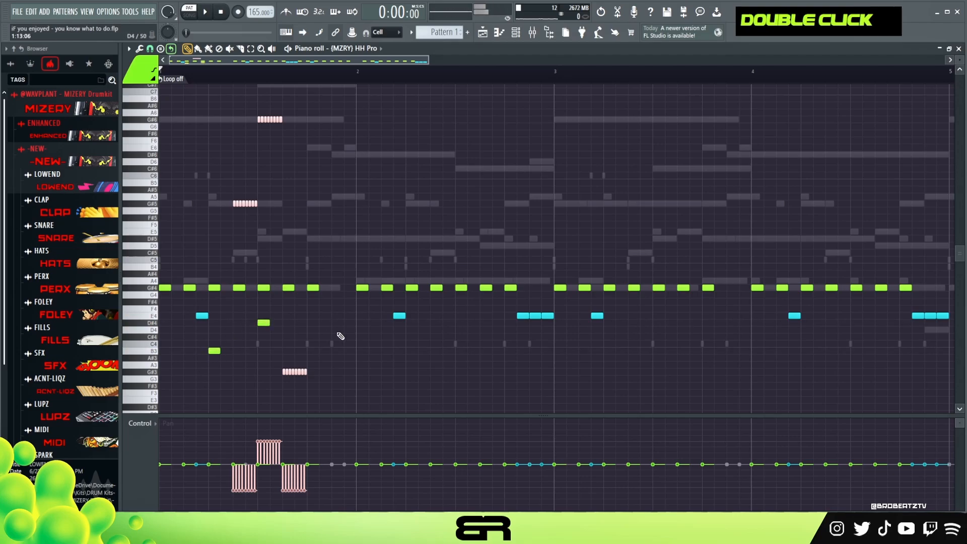
right_click(386, 358)
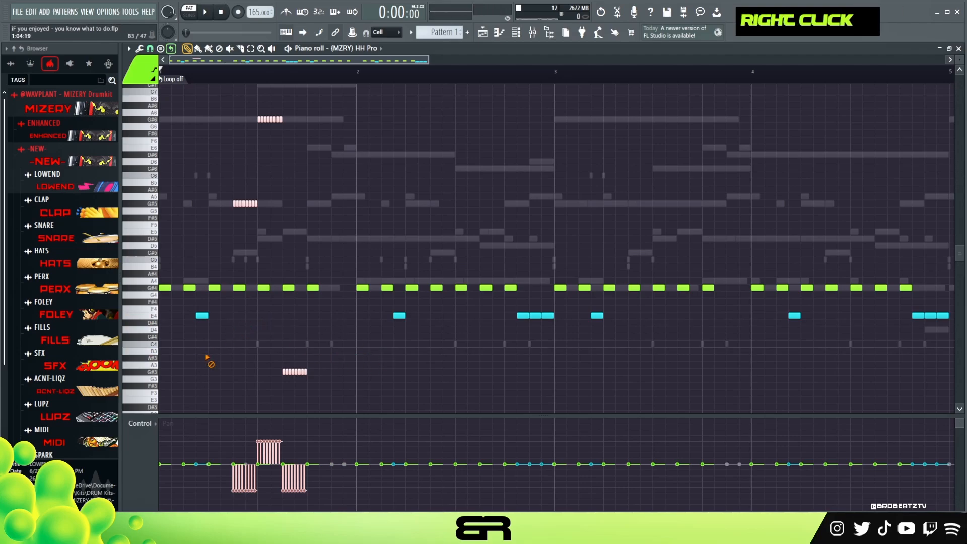
Show note velocity in the HH Pro control lane and enlarge the note rows
left_click(146, 451)
left_click(147, 442)
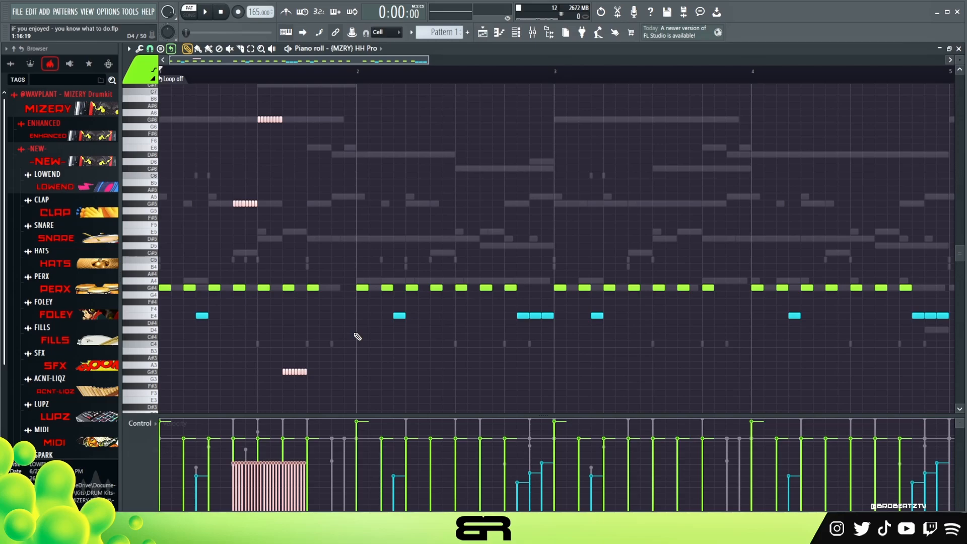
right_click(339, 321)
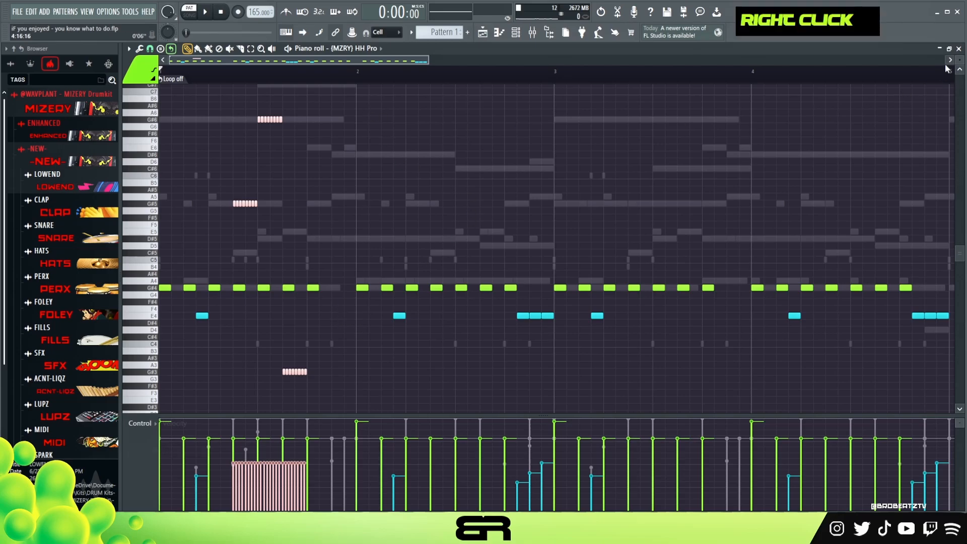
scroll(946, 69, "up", 4)
scroll(957, 63, "down", 1)
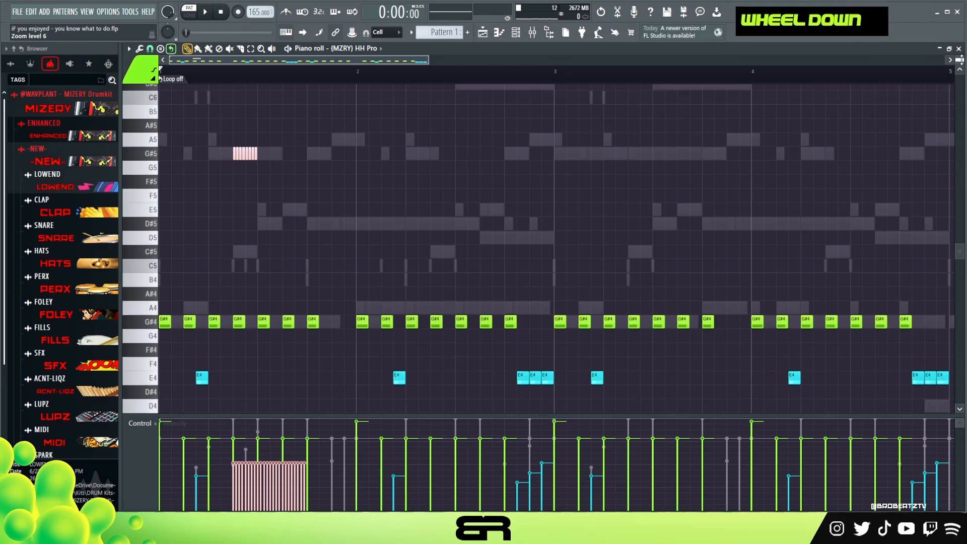
left_click_drag(958, 258, 958, 267)
right_click(257, 139)
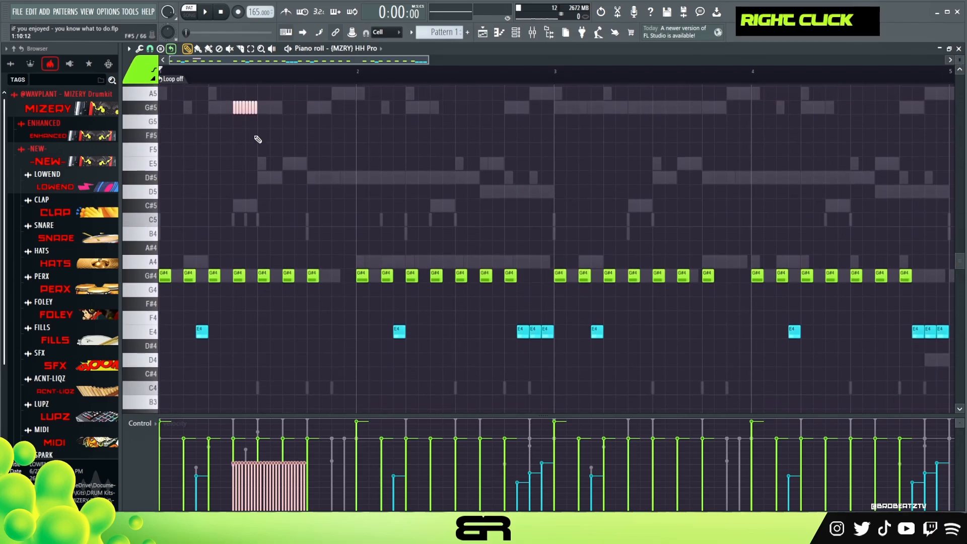
Draw a yellow four-step E4 note at step 9 of bar 1 and chop it into eight equal notes
right_click(141, 76)
left_click(134, 133)
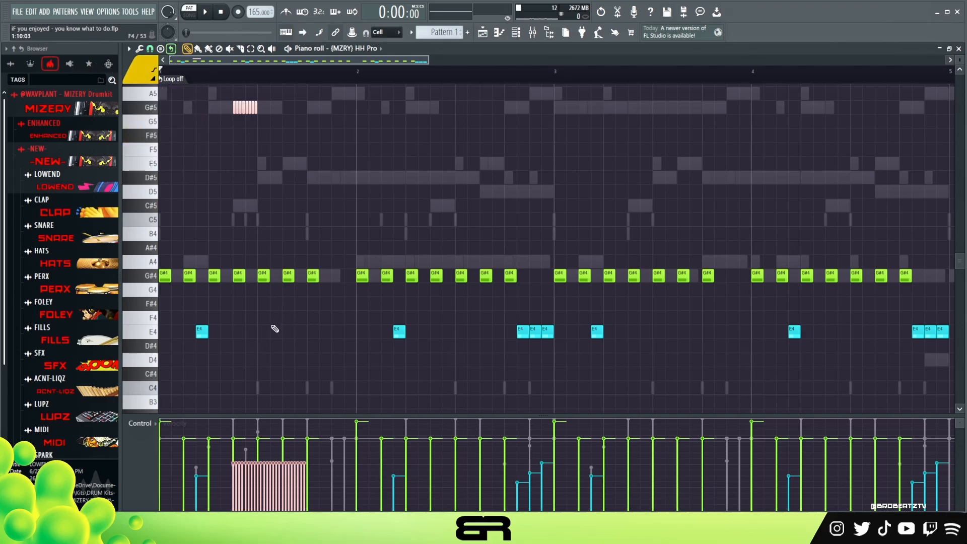
left_click(266, 347)
left_click_drag(264, 346, 312, 334)
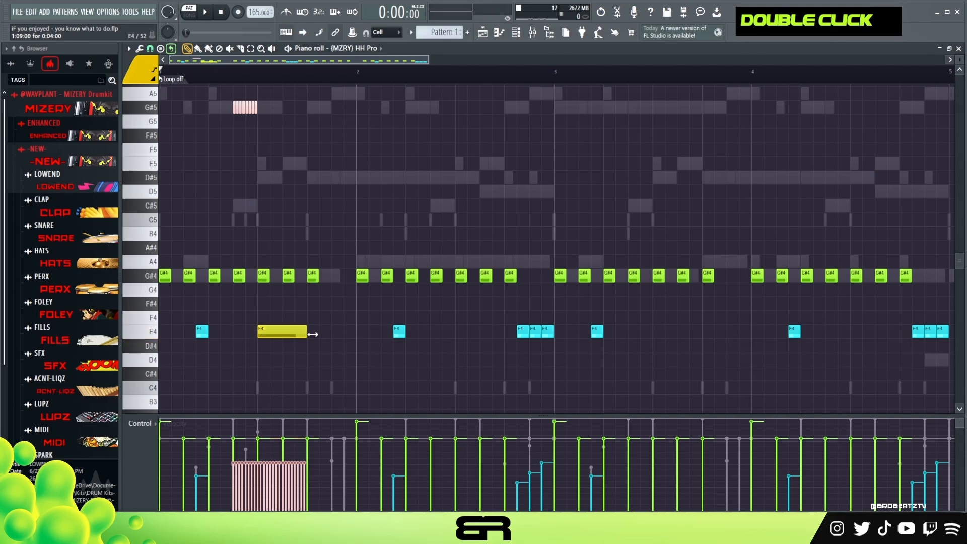
left_click(304, 334, "ctrl")
key("alt+u")
scroll(461, 228, "up", 1)
scroll(460, 227, "down", 1)
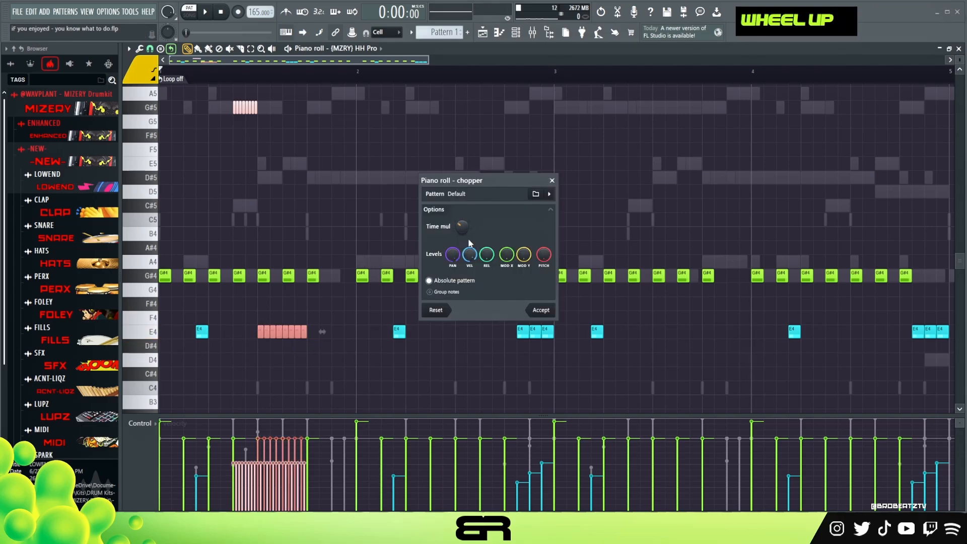
left_click(538, 316)
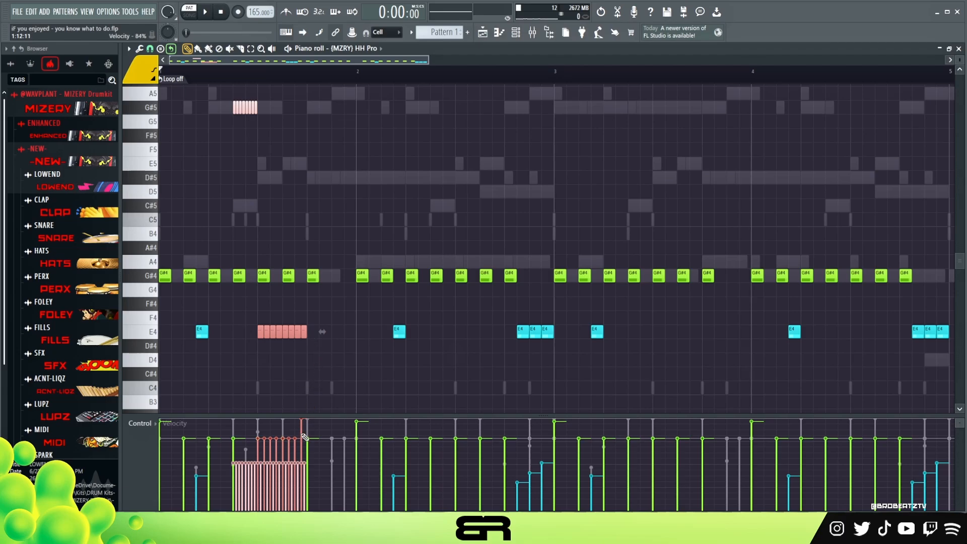
Enlarge the velocity lane, ramp the eight E4 roll notes upward from a lowered level, and audition them
left_click_drag(311, 416, 317, 354)
right_click(294, 408)
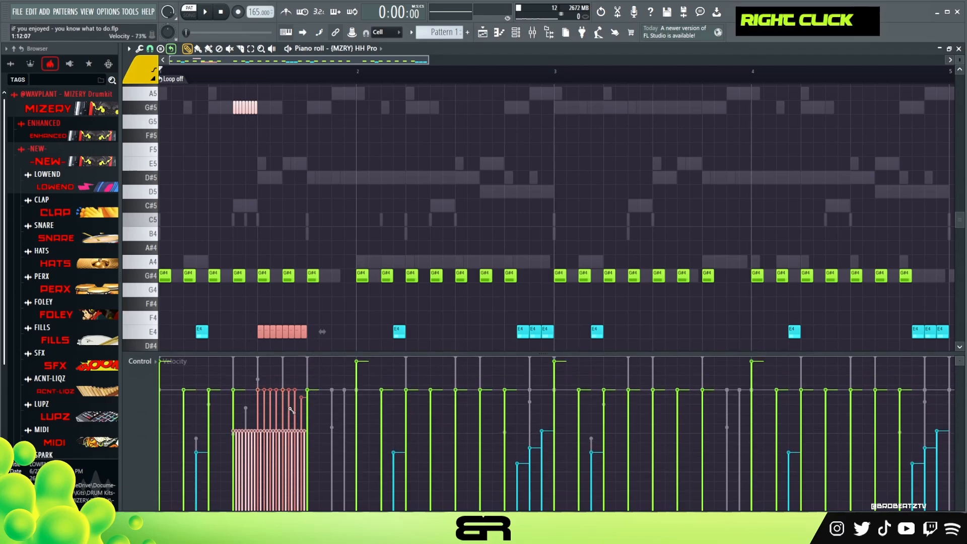
scroll(350, 322, "down", 1, "alt")
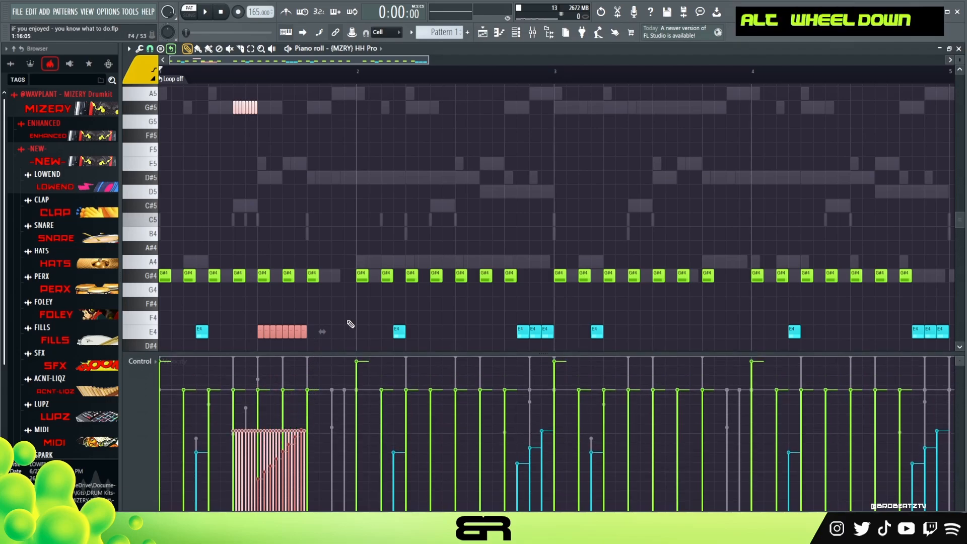
right_click(350, 322)
key("space")
key("space")
left_click_drag(335, 320, 282, 369, "ctrl")
right_click(293, 446)
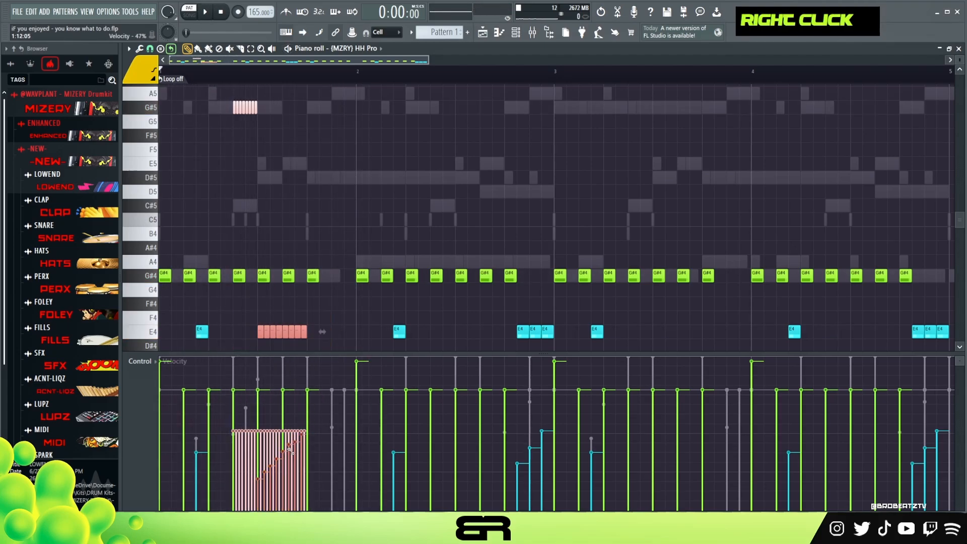
scroll(337, 304, "down", 1)
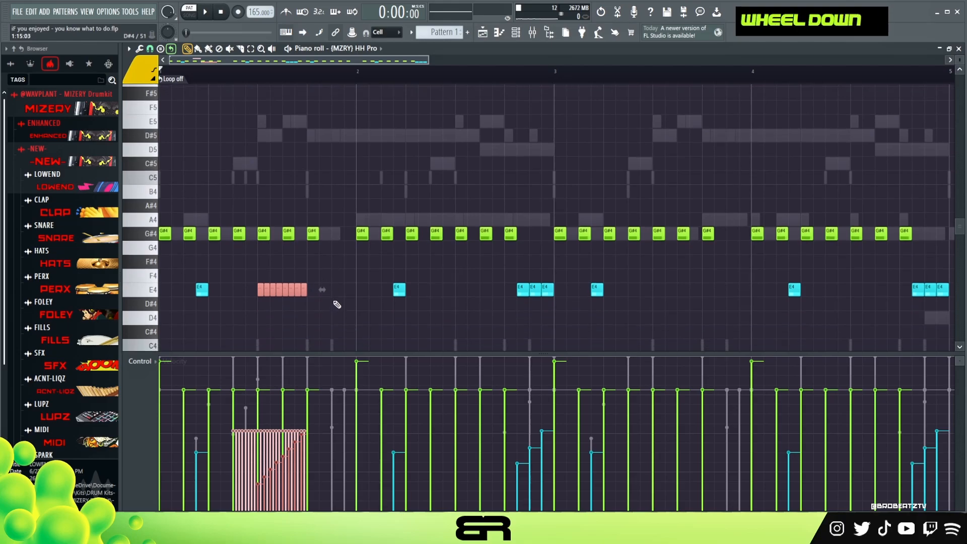
Copy the chopped E4 roll to step 9 of bar 2 and delete its last three notes
mouse_move(265, 290)
left_mouse_down("shift")
mouse_move(463, 290)
mouse_move(454, 305)
left_mouse_up("shift")
right_click(497, 331)
right_click(501, 293)
Copy the yellow E4 rolls from bars 1 and 2 into bars 3 and 4, shrink the velocity lane and play the pattern
mouse_move(316, 276)
left_mouse_down("ctrl+shift")
mouse_move(251, 300)
mouse_move(654, 292)
left_mouse_up("ctrl+shift")
right_click(646, 268)
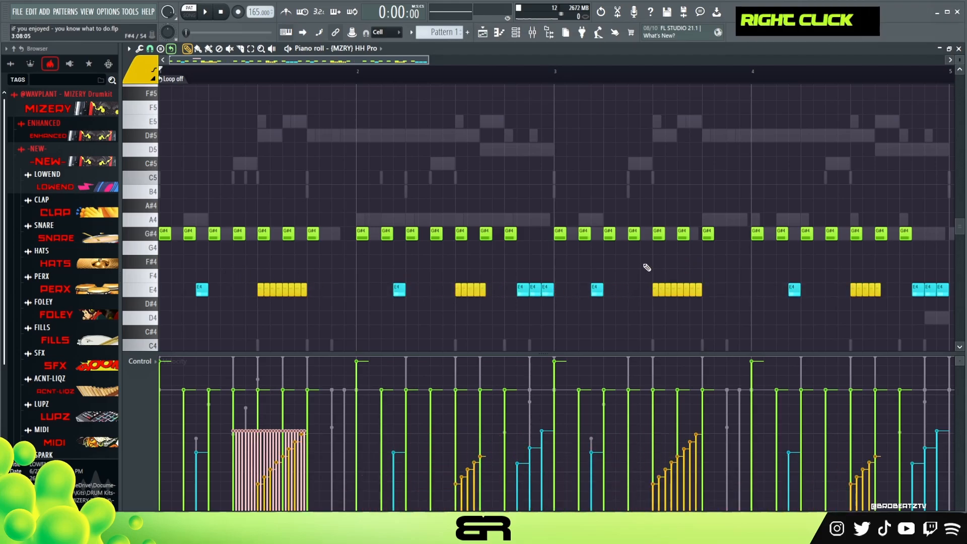
left_click_drag(544, 355, 536, 422)
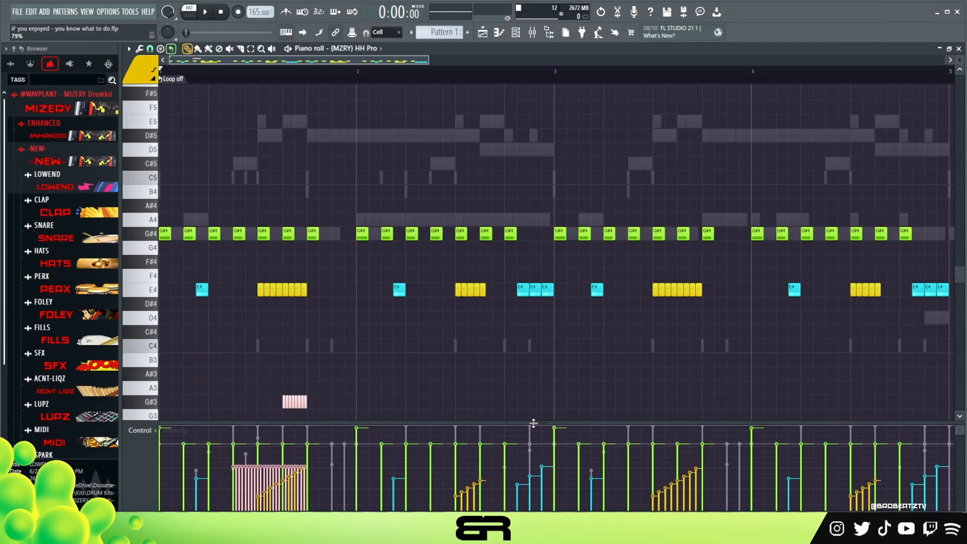
key("space")
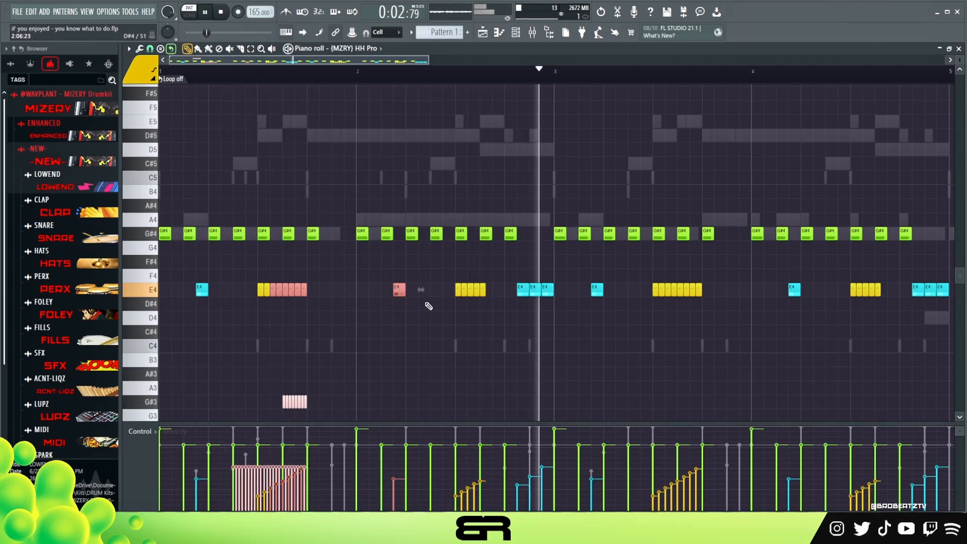
Copy the five-note chopped E4 roll to the start of bar 2 and recolour the copied notes orange
right_click(255, 302)
key("space")
mouse_move(230, 283)
left_mouse_down("ctrl")
mouse_move(287, 302)
mouse_move(378, 291)
left_mouse_up("ctrl")
left_click(140, 69)
left_click(139, 160)
key("alt+c")
Stagger the orange roll in bar 2 upward by semitones, from D#4 to two final notes on F#4
mouse_move(392, 293)
left_mouse_down("ctrl")
mouse_move(367, 293)
mouse_move(381, 275)
left_mouse_up("ctrl")
key("shift+Up")
key("shift+Up")
key("shift+Down")
key("shift+Up")
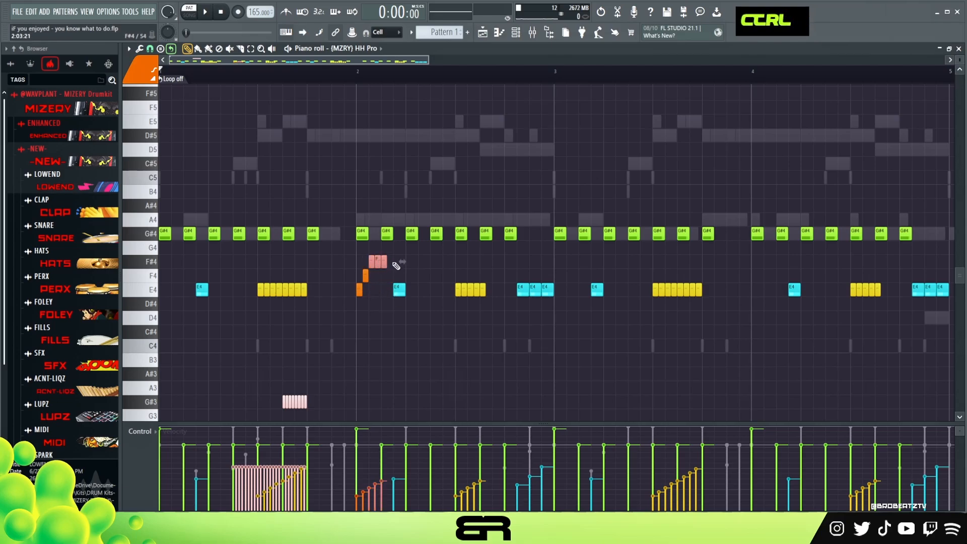
left_click_drag(394, 258, 378, 271)
key("shift+Down")
key("shift+Up")
key("shift+Up")
left_click_drag(335, 238, 384, 310, "ctrl")
key("shift+Down")
right_click(397, 262)
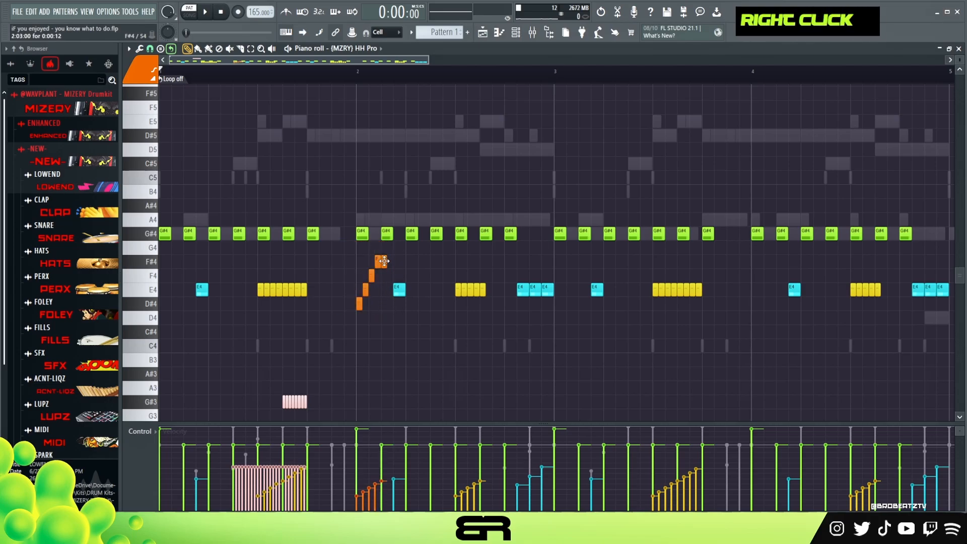
Turn the orange roll into a five-note semitone staircase rising from C#4 to F4 and audition it
left_click(383, 258, "ctrl")
key("shift+Up")
left_click_drag(395, 246, 348, 307, "ctrl")
left_click_drag(345, 246, 387, 311, "ctrl")
key("shift+Down")
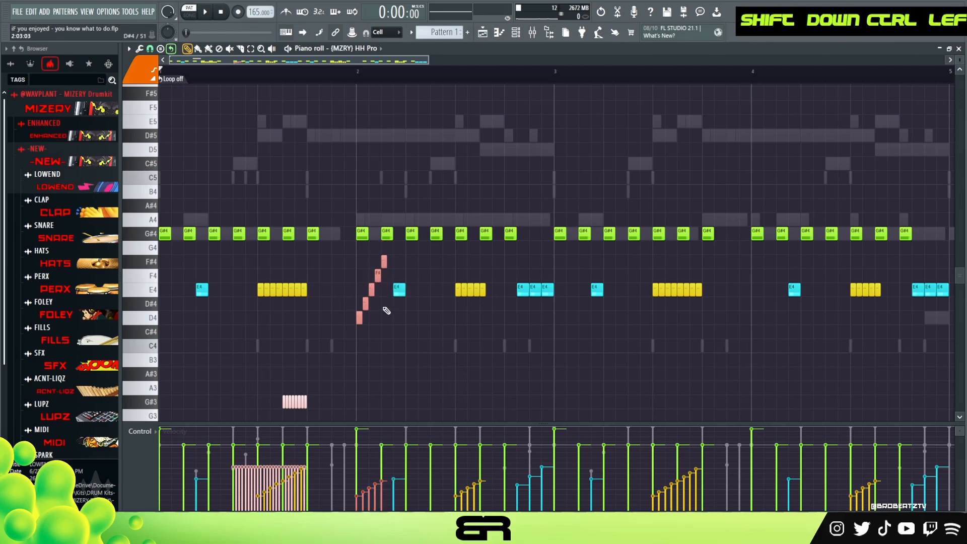
key("shift+Down")
right_click(392, 333)
key("space")
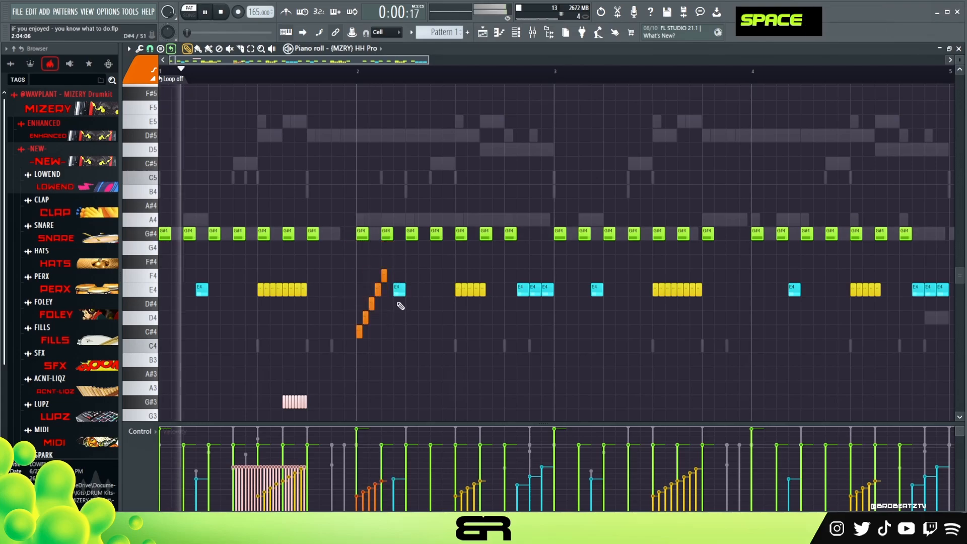
key("space")
Ramp the velocities of the five orange staircase notes steeply upward and play the pattern
left_click_drag(386, 255, 359, 351, "ctrl")
right_click(361, 497)
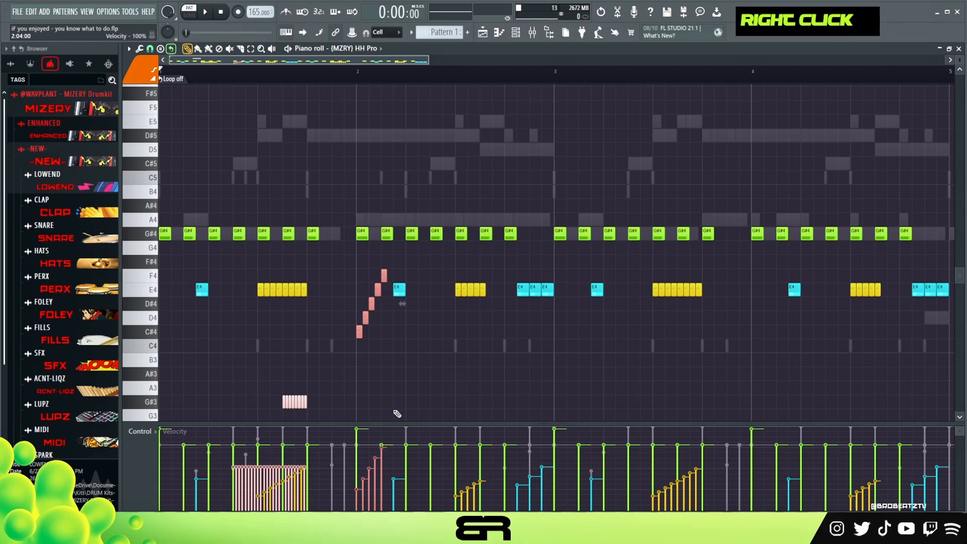
key("space")
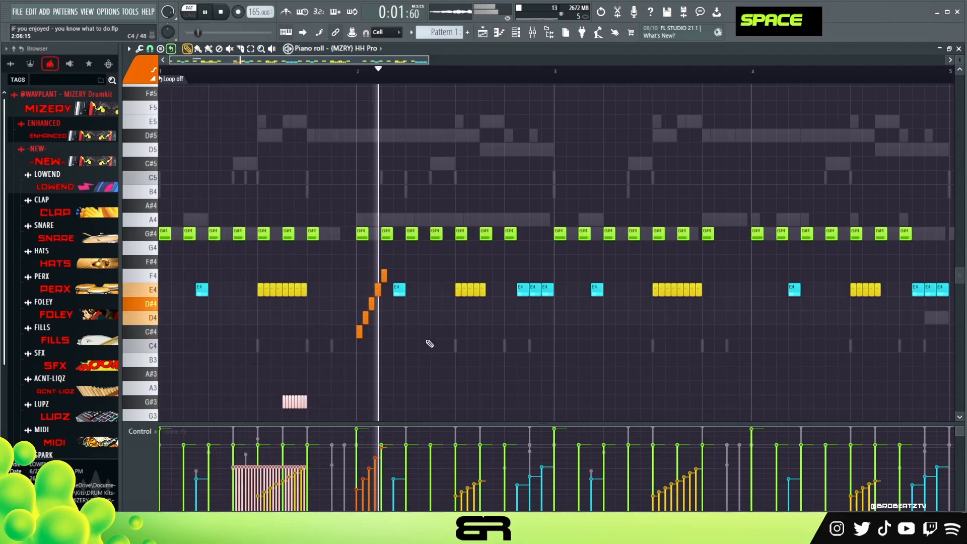
key("space")
key("space")
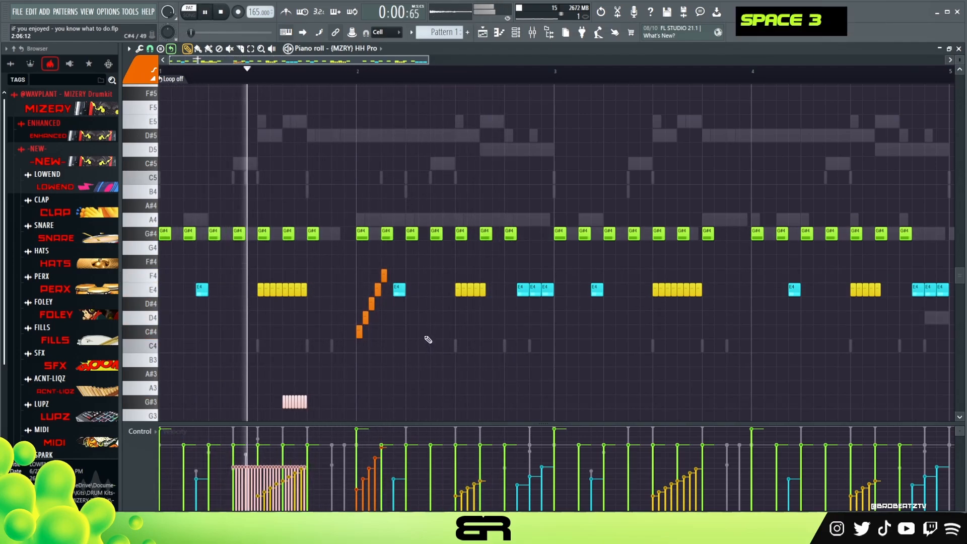
key("space")
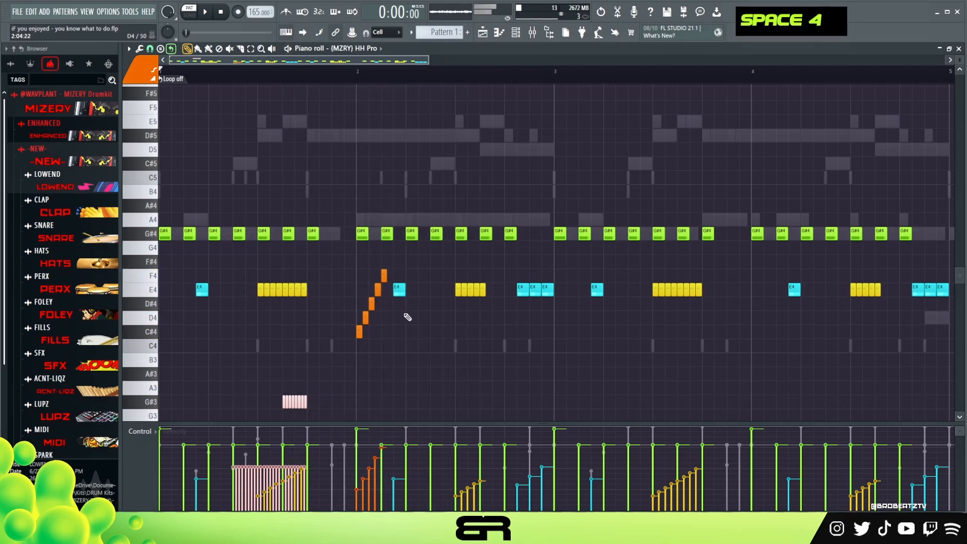
Move the cyan E4 notes near the start of bars 2 and 4 to step 6 and audition the pattern
left_click(420, 291)
left_click_drag(808, 295, 833, 295)
key("space")
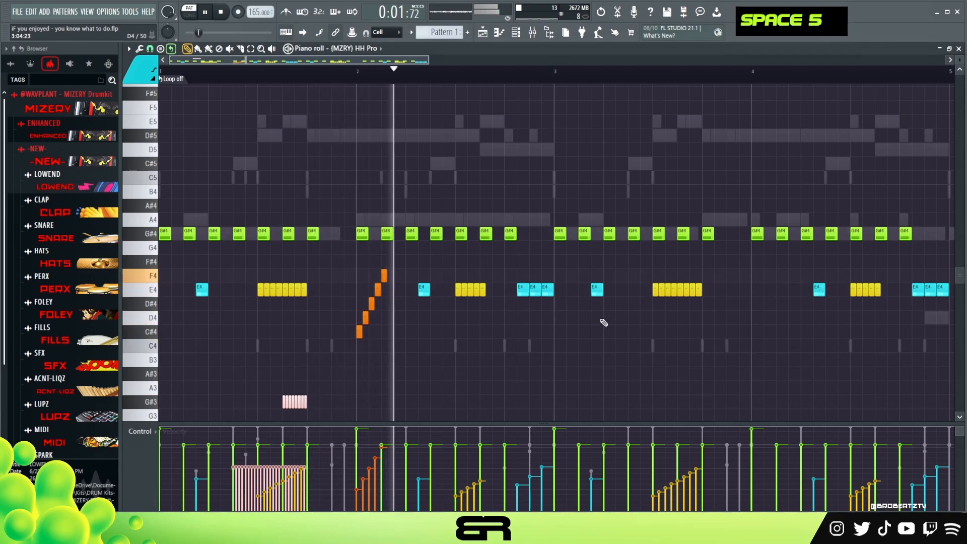
key("space")
key("space")
Copy the orange staircase roll from bar 2 to the start of bar 4
left_click_drag(397, 270, 754, 335, "ctrl")
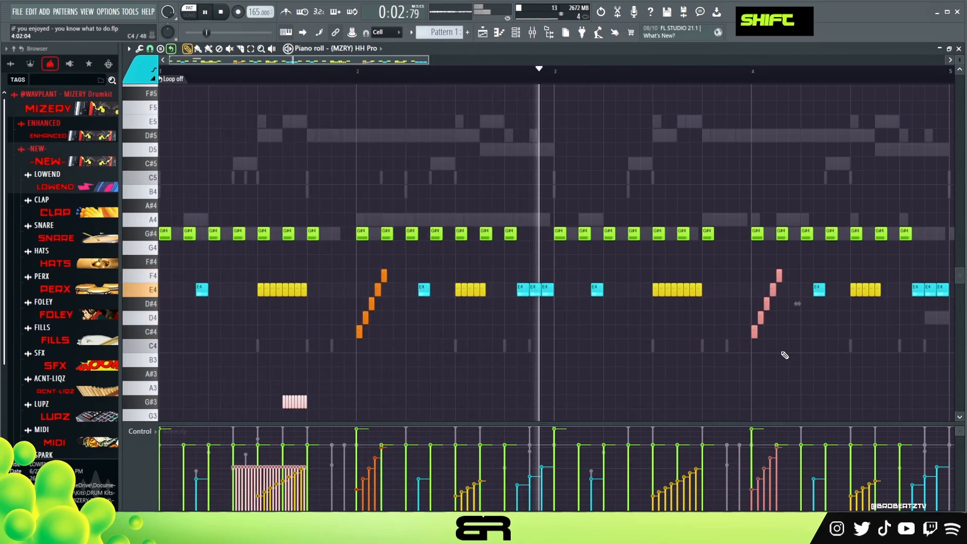
right_click(797, 333)
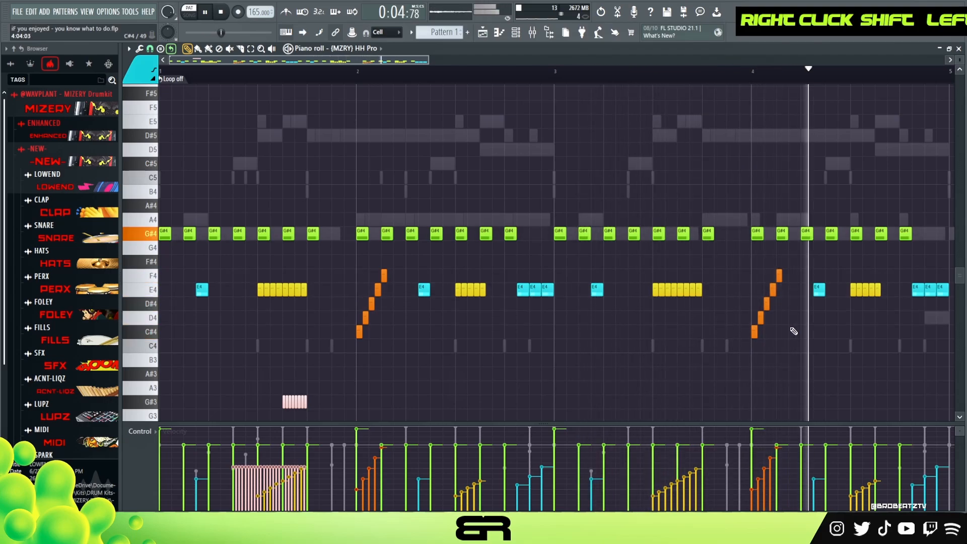
right_click(637, 334, "ctrl")
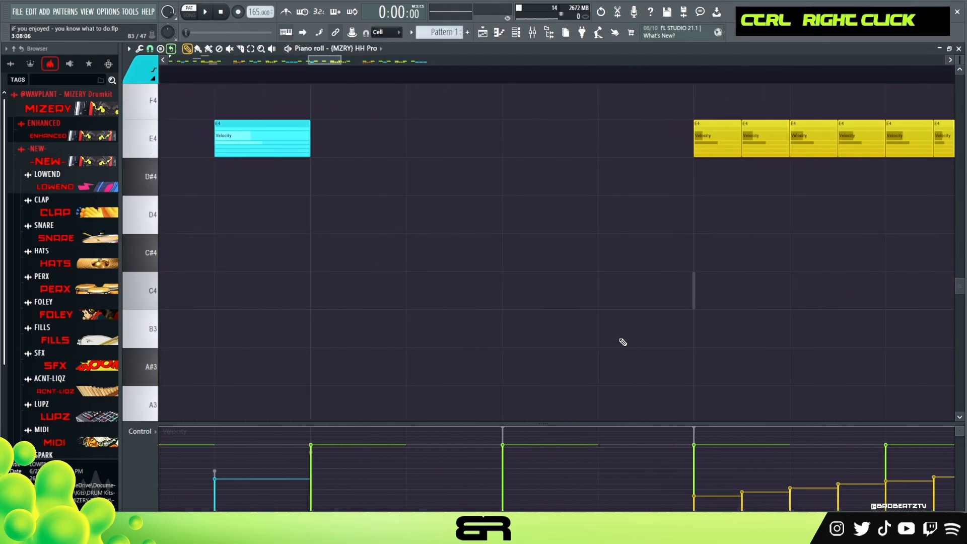
key("ctrl+2")
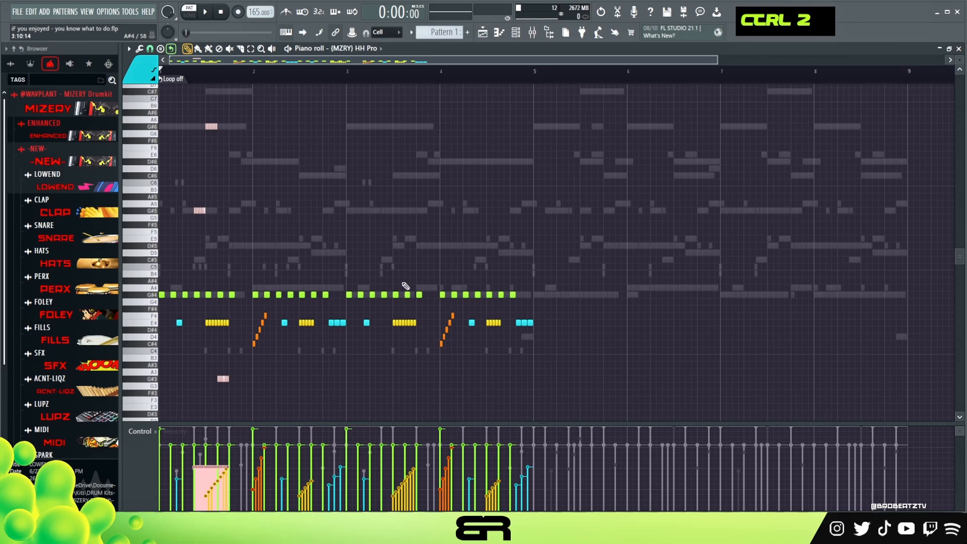
scroll(189, 88, "up", 3)
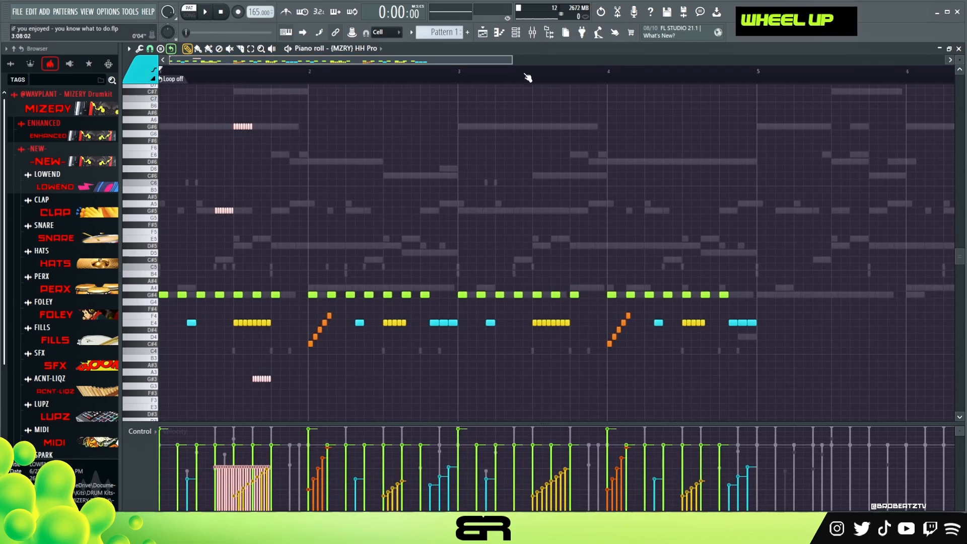
Set the HH Pro channel to loop every 64 steps
left_click(532, 31)
right_click(842, 344)
left_click(871, 406)
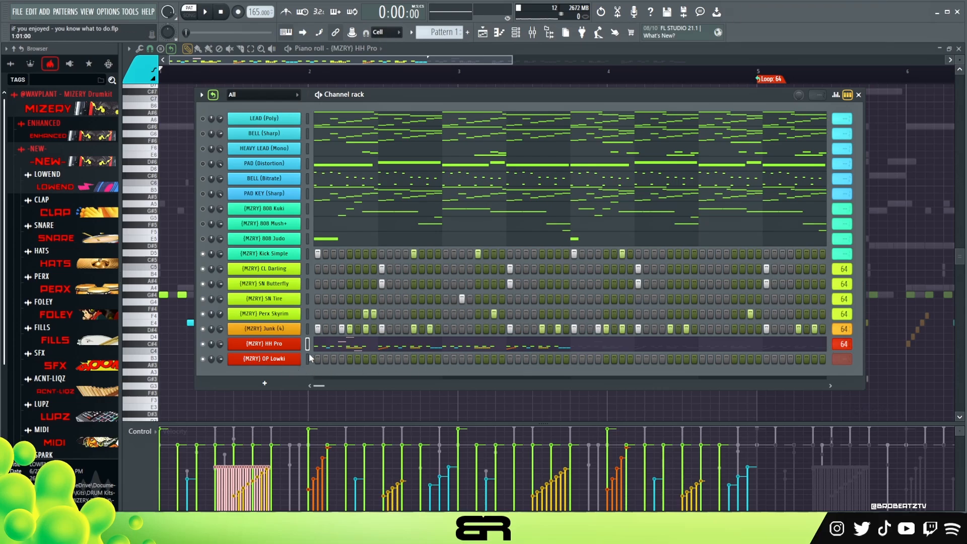
Select the OP Lowki channel, review its volume envelope settings and return to its piano roll
left_click(290, 362)
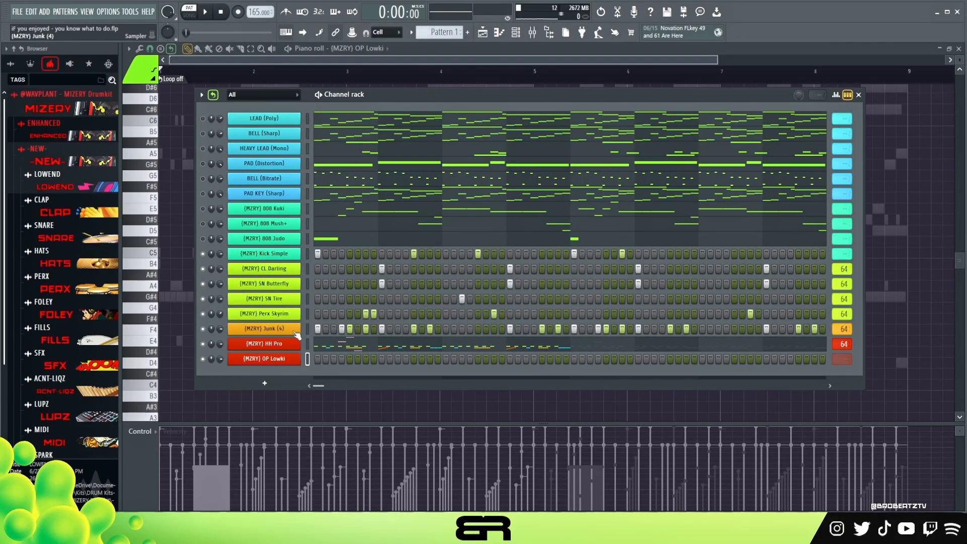
left_click(266, 359)
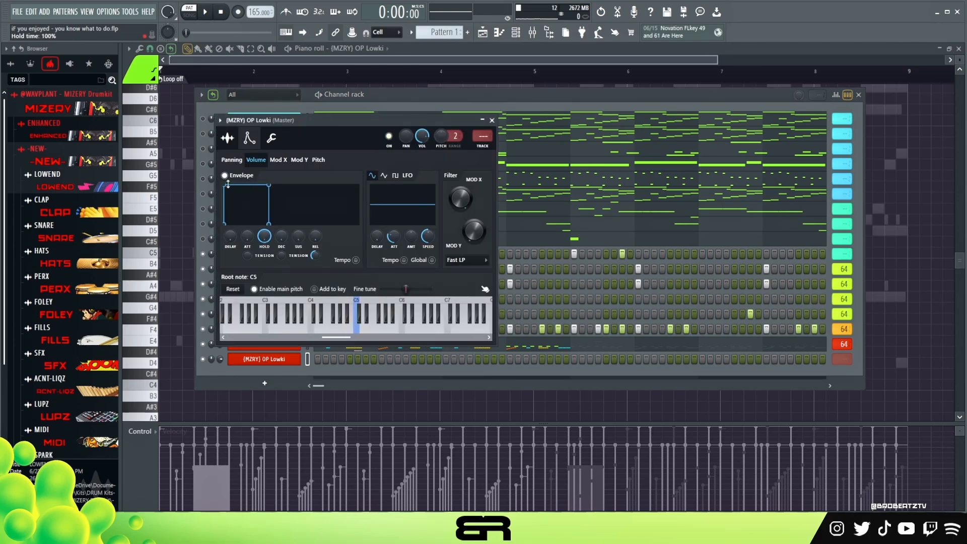
left_click(391, 321)
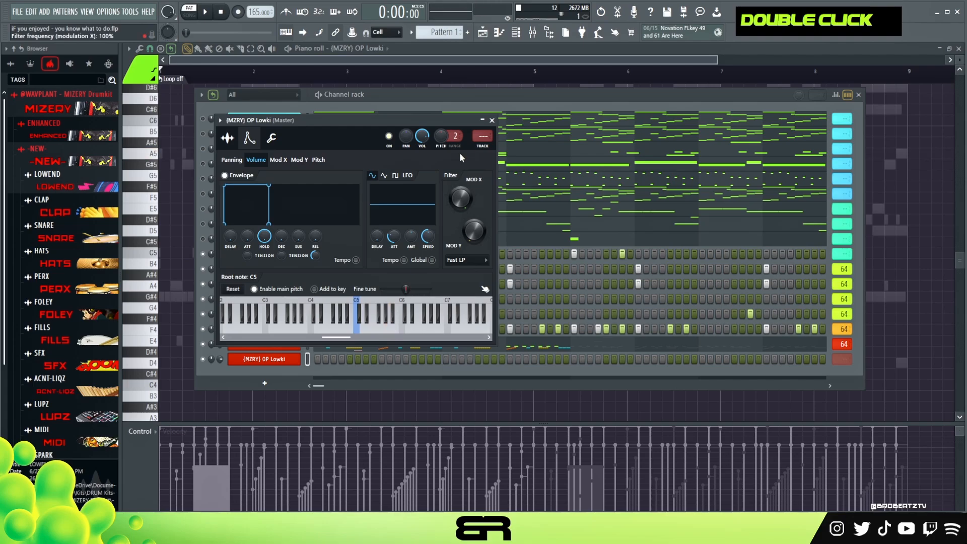
left_click(493, 121)
right_click(177, 171)
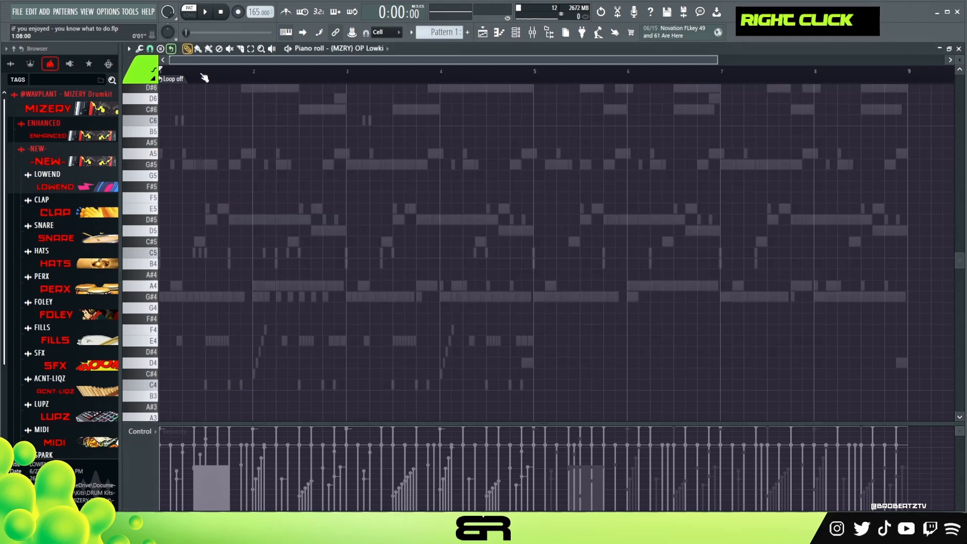
Set the piano roll snap to 1/6 beat and draw three G#4 notes from beat 2 of bar 1
scroll(204, 78, "up", 4)
scroll(192, 76, "up", 1)
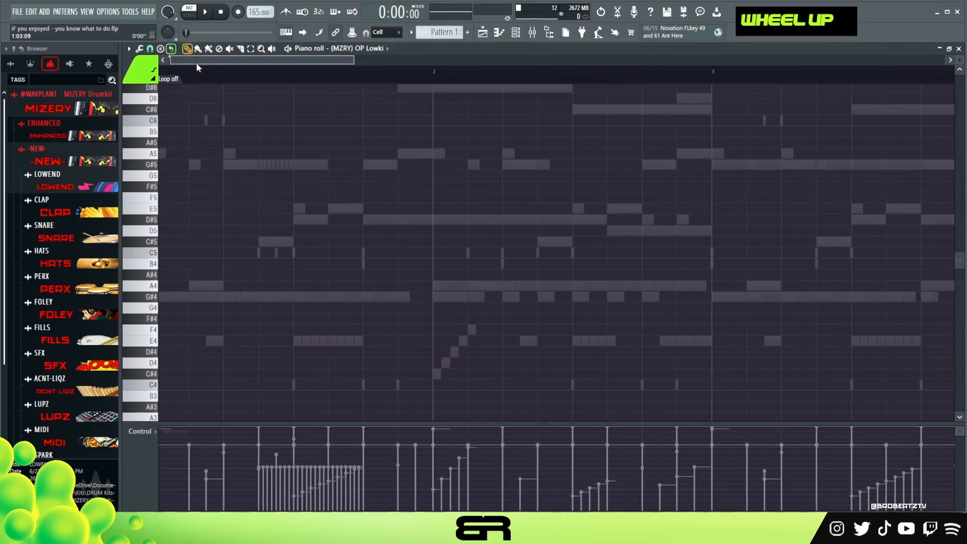
left_click(149, 49)
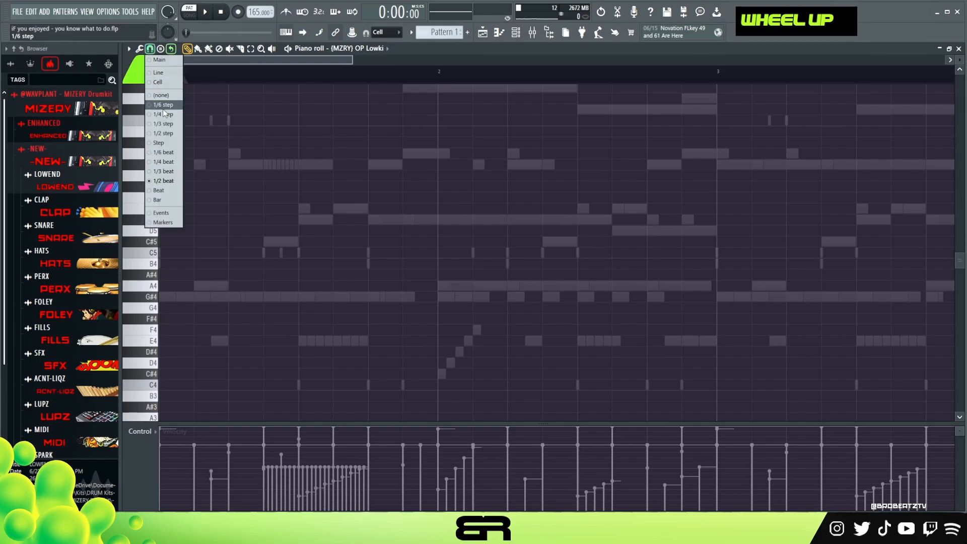
left_click(165, 153)
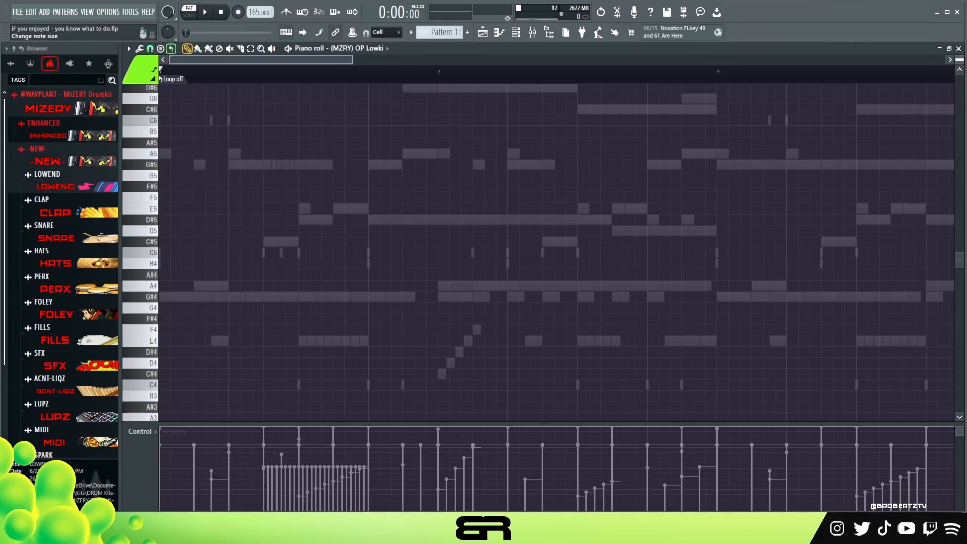
scroll(417, 270, "down", 3)
scroll(208, 70, "up", 1)
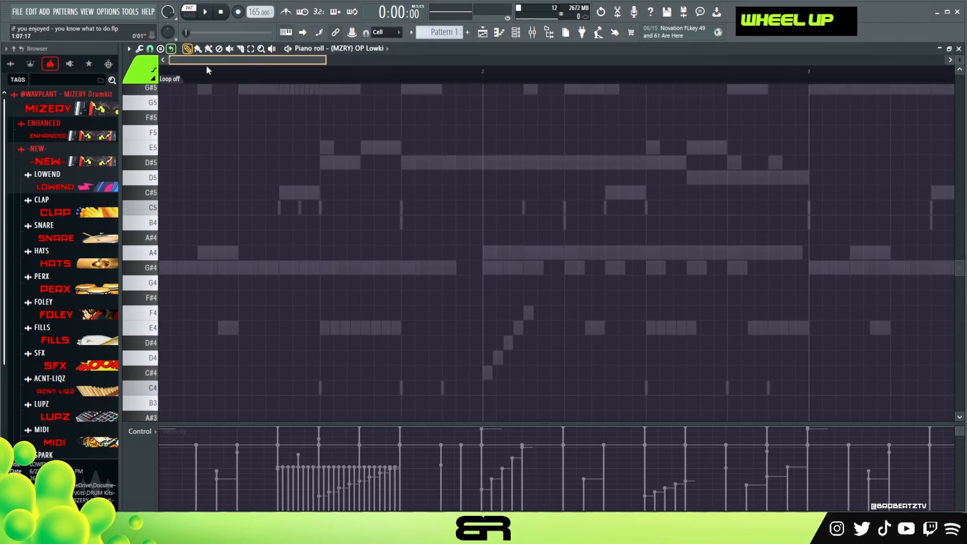
double_click(256, 269)
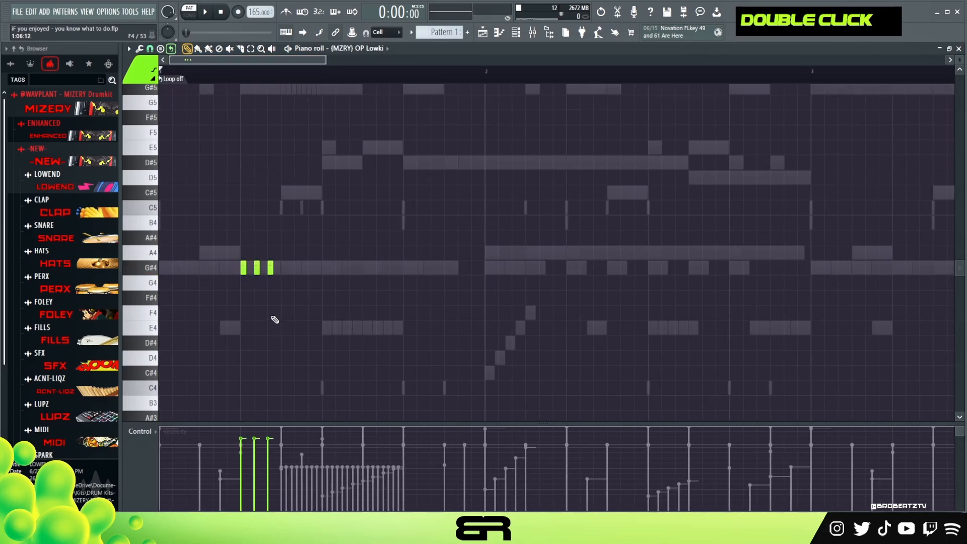
Try a longer G#4 note with a slide note on E4 and on D4 in bar 1, and delete both notes
left_click(310, 271)
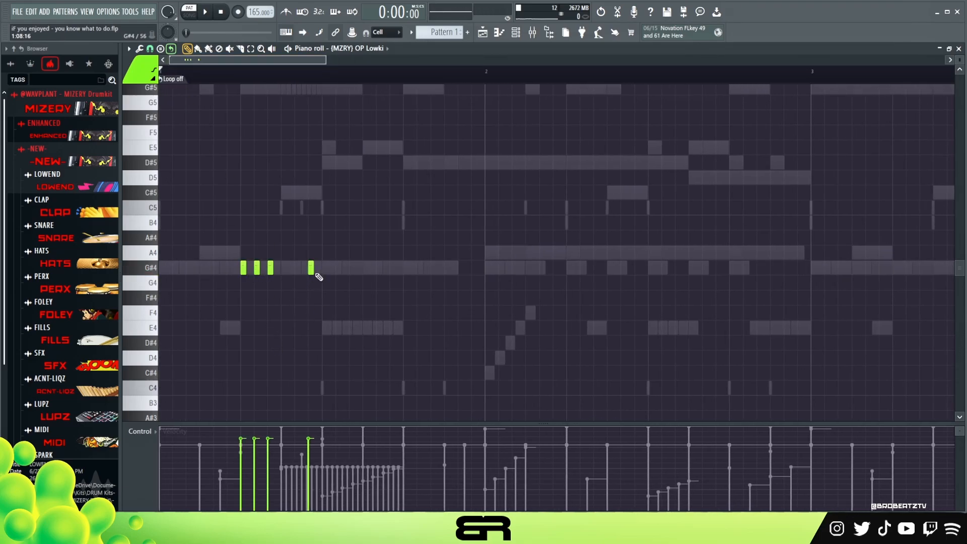
left_click(348, 328)
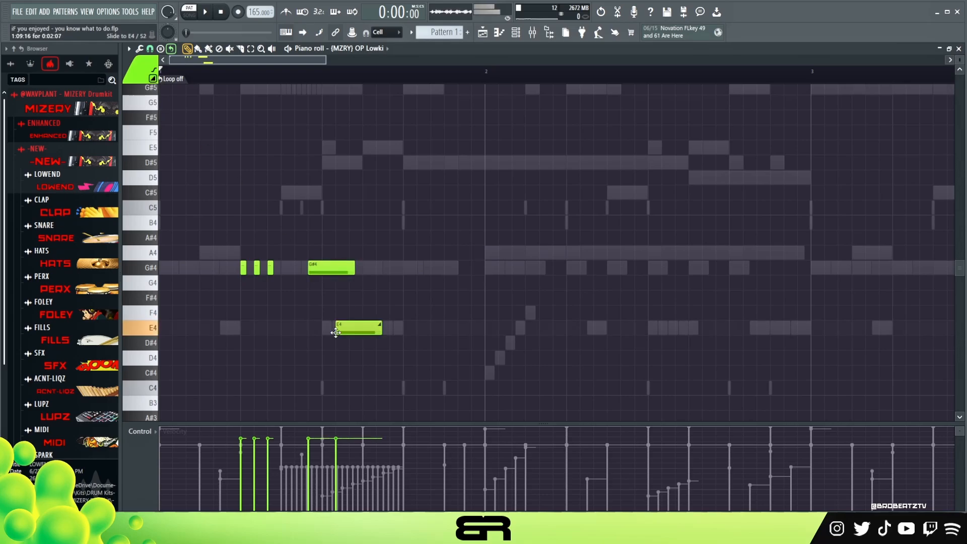
key("space")
key("space")
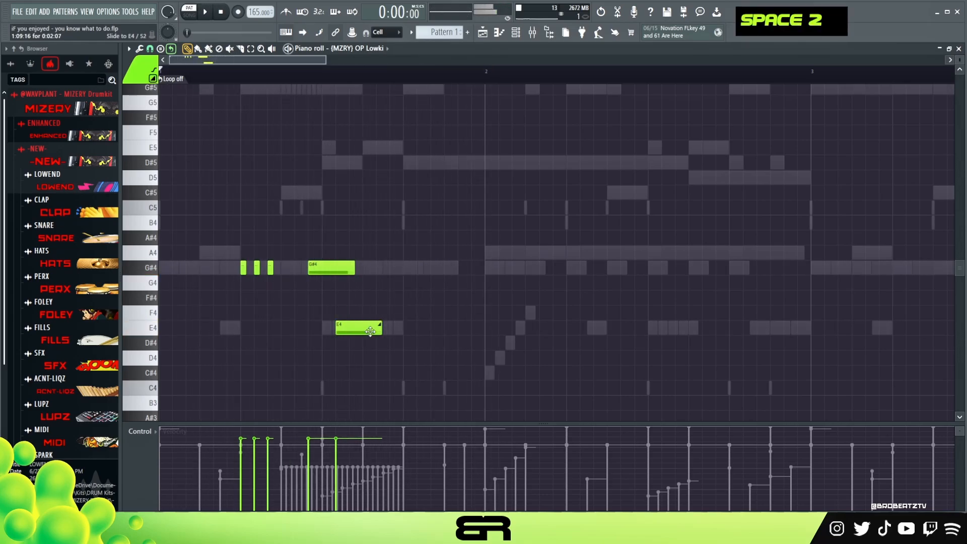
left_click_drag(370, 331, 362, 371)
key("space")
key("space")
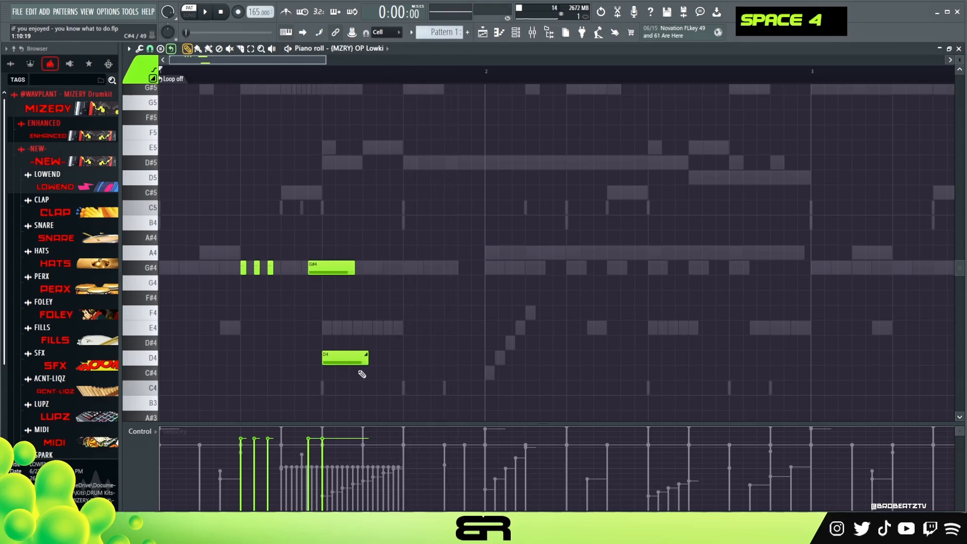
right_click(355, 358)
right_click(322, 267)
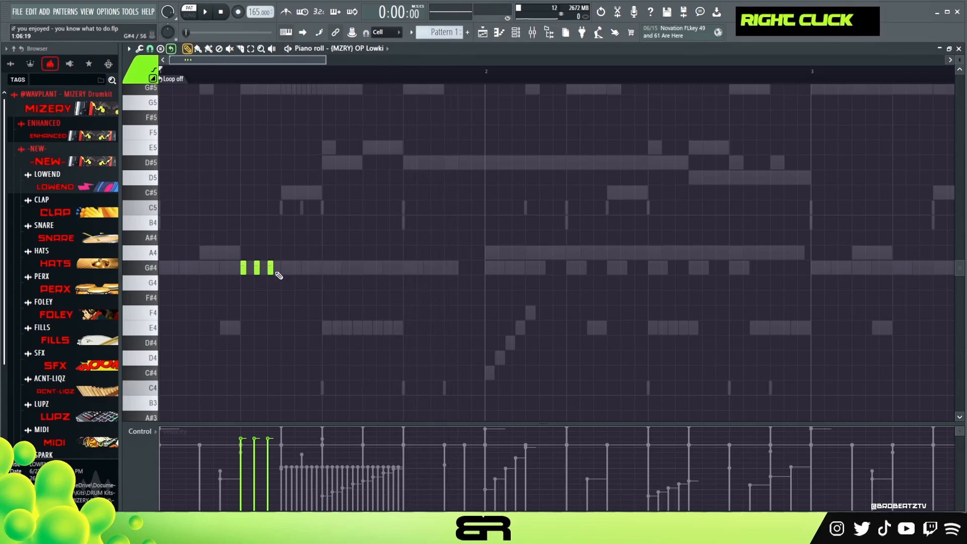
Draw four descending notes from beat 4 of bar 1 and shift them to E4, D#4, D4 and C4
left_click(419, 283)
left_click(434, 298)
left_click(447, 328)
left_click_drag(477, 345, 397, 269)
key("shift+Down")
key("shift+Down")
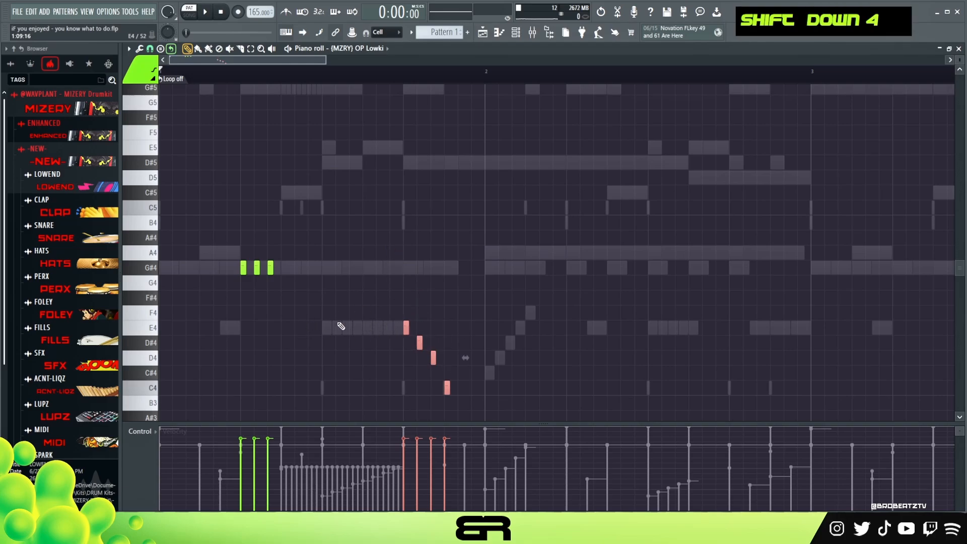
right_click(426, 302)
Lower the velocity of all seven OP Lowki notes in bar 1 and audition the result
key("space")
key("space")
scroll(436, 294, "down", 5, "alt")
key("space")
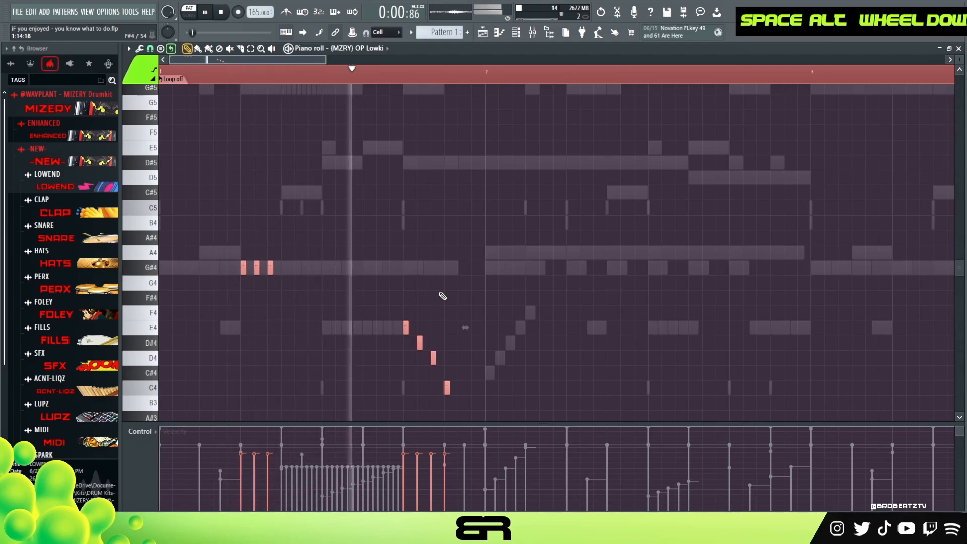
key("space")
key("space")
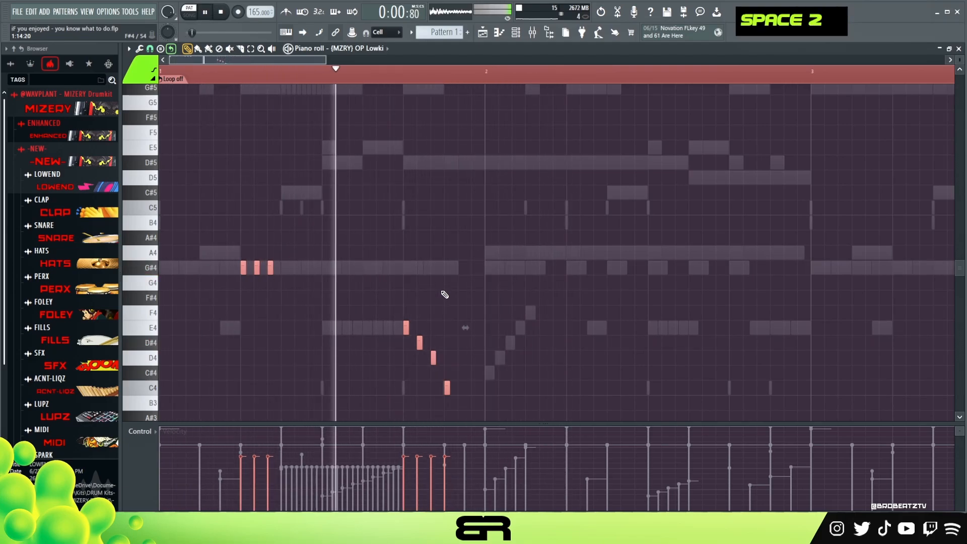
right_click(448, 291)
key("space")
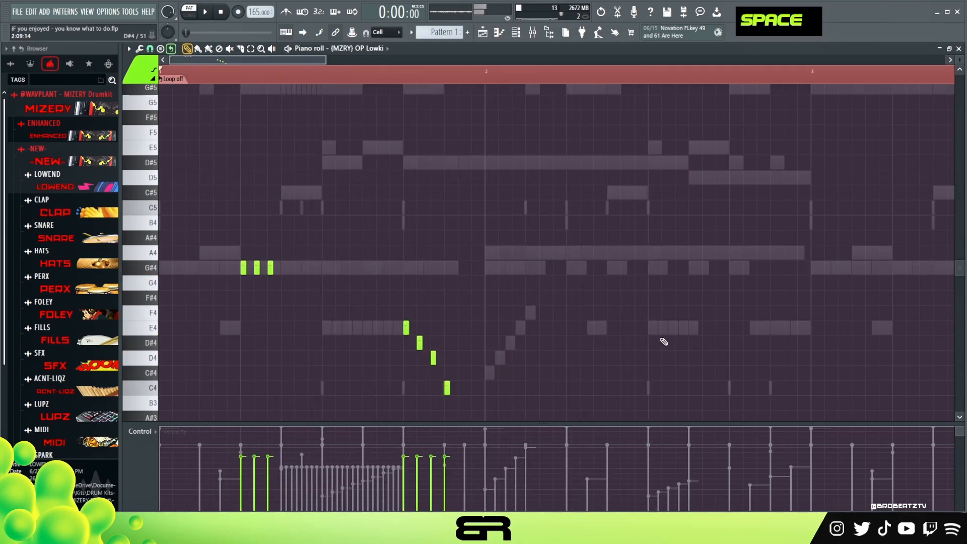
Draw E4, D#4, D4 and C4 notes descending from beat 3 of bar 2 and an E4 on beat 4 during playback
key("space")
left_click(651, 328)
left_click(664, 343)
left_click(678, 358)
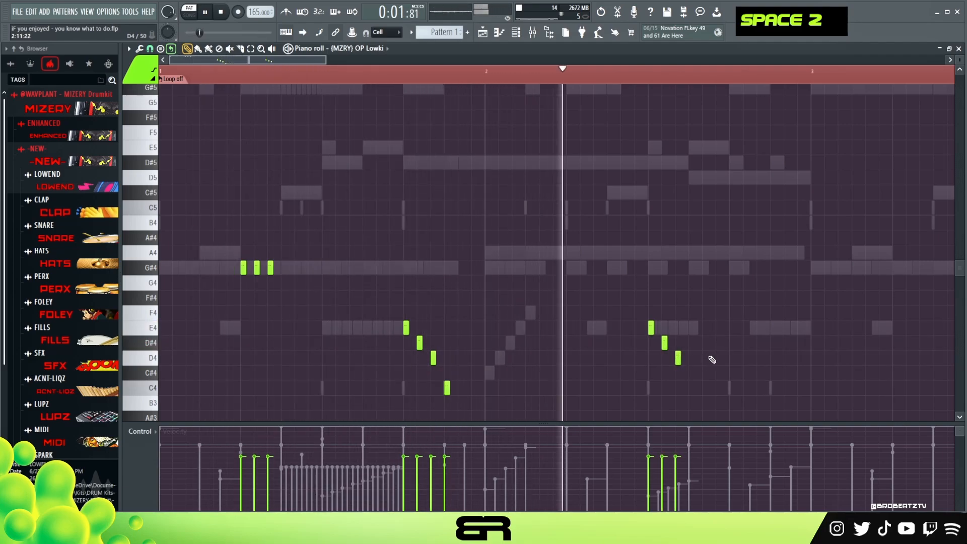
left_click(731, 328)
key("space")
key("space")
left_click(704, 387)
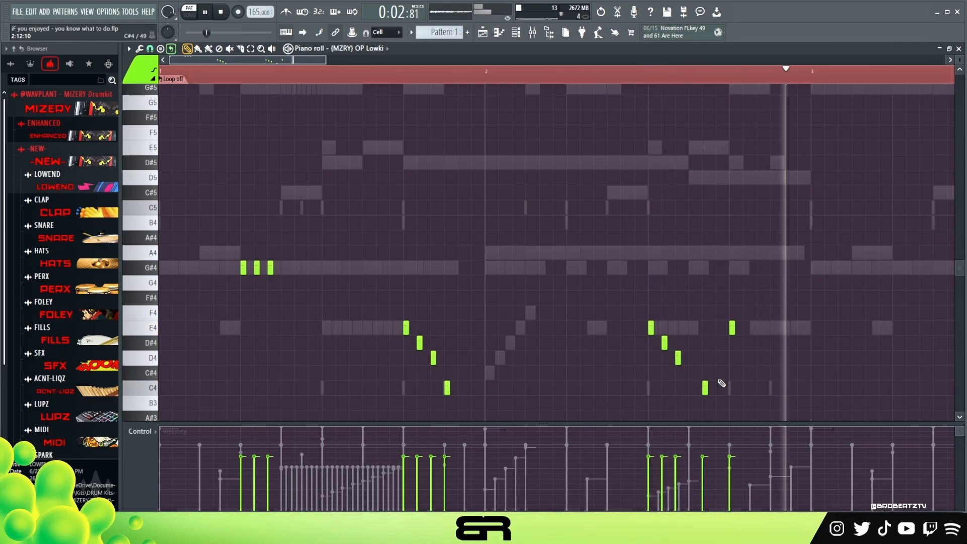
Add a second C4 note just before beat 4 of bar 2, lower both C4 notes' velocities and audition the result
key("space")
key("space")
left_click(717, 388)
left_click(703, 489)
left_click(716, 477)
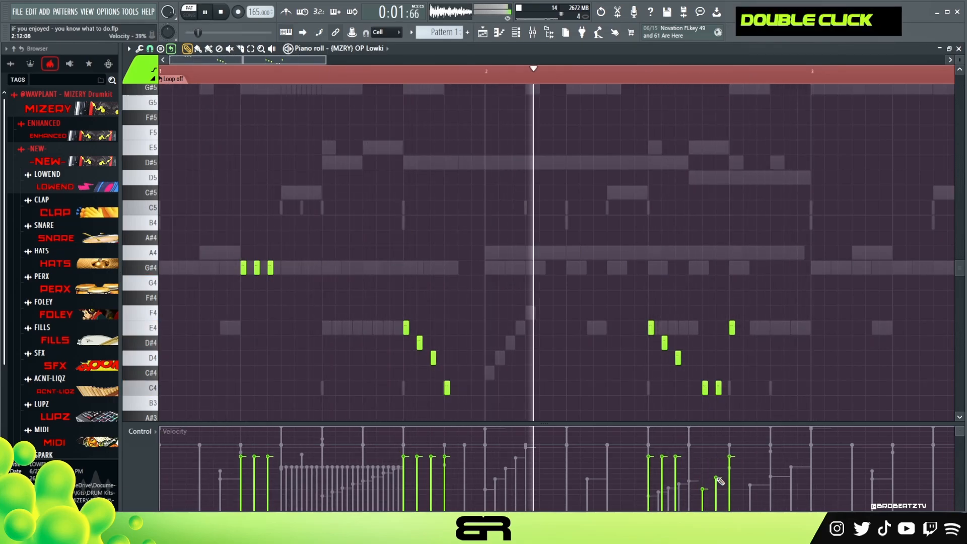
key("space")
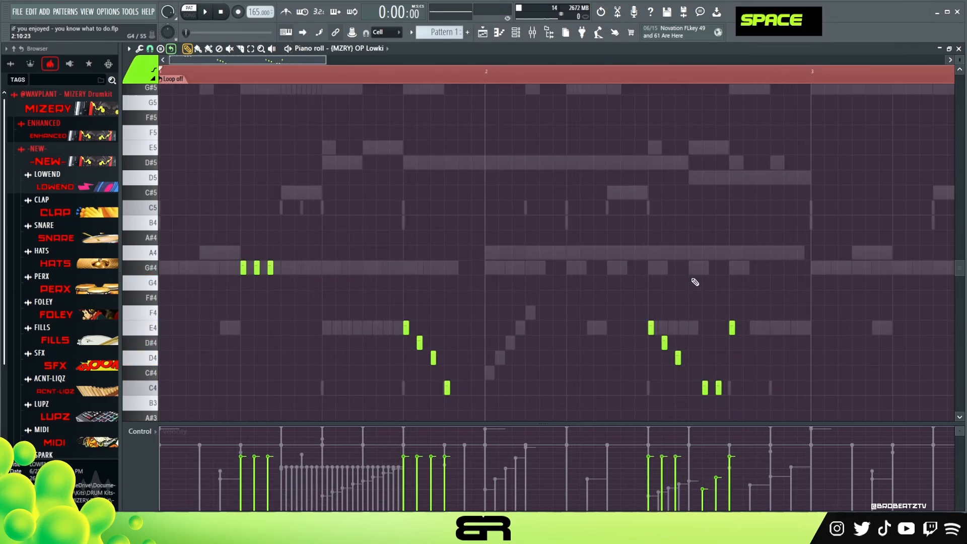
Duplicate all OP Lowki notes of bars 1 and 2 into bars 3 and 4
scroll(408, 80, "down", 2)
key("ctrl+a")
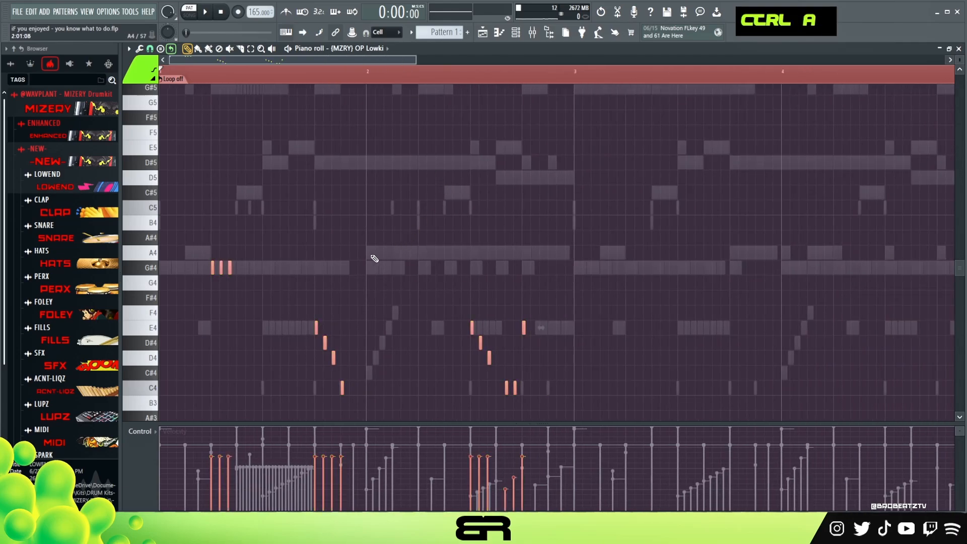
left_click_drag(221, 267, 631, 288)
Draw a half-beat D5 note in the second half of bar 3's first beat, with an overlapping slide note on G#4
right_click(619, 269)
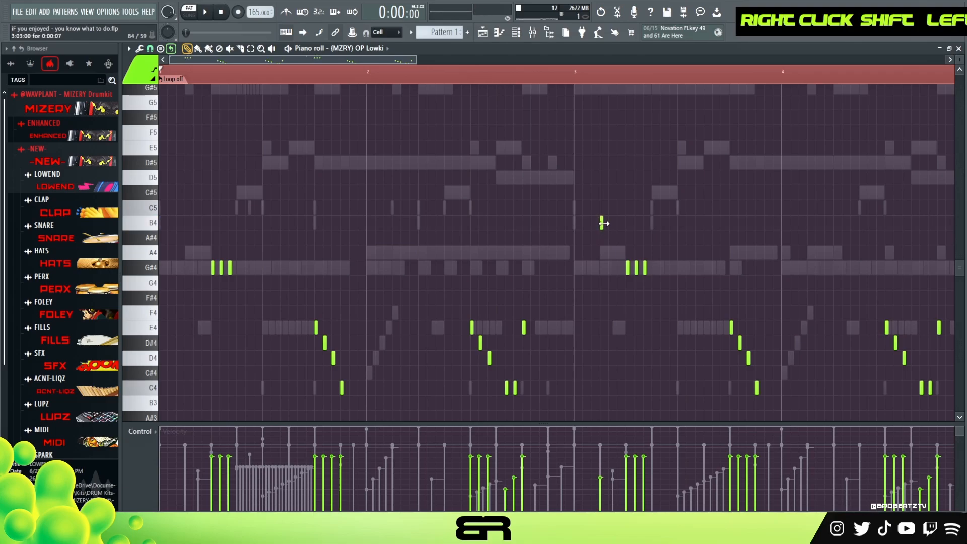
left_click_drag(626, 228, 626, 228)
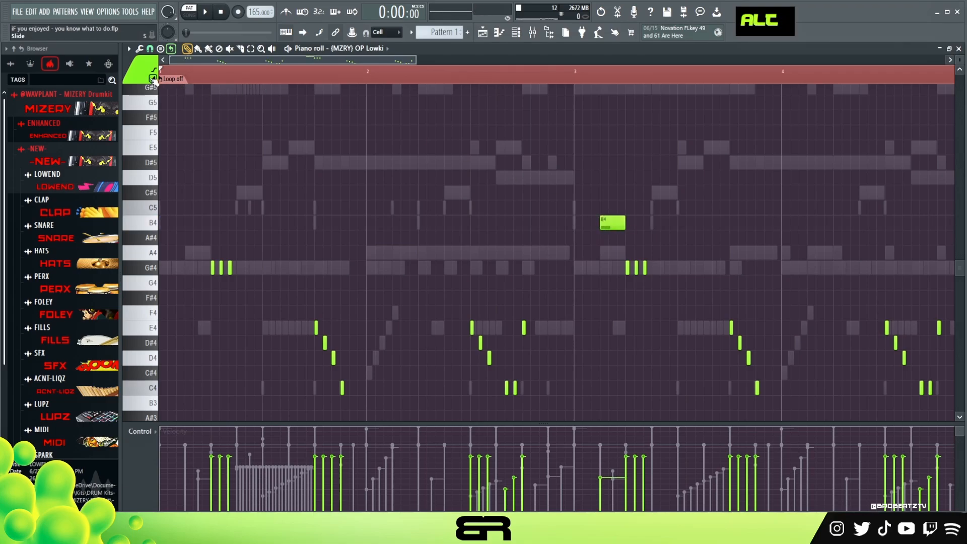
left_click(626, 270, "ctrl")
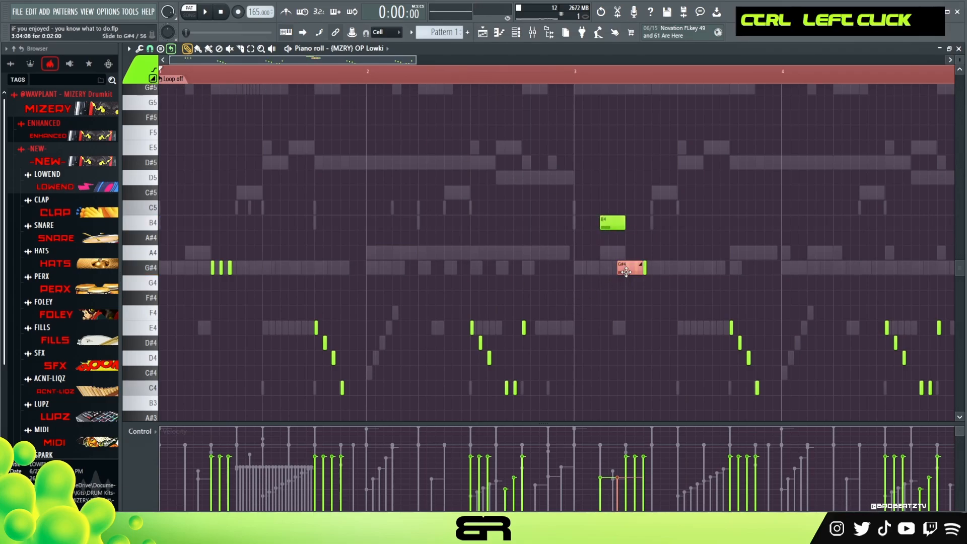
scroll(625, 63, "up", 4)
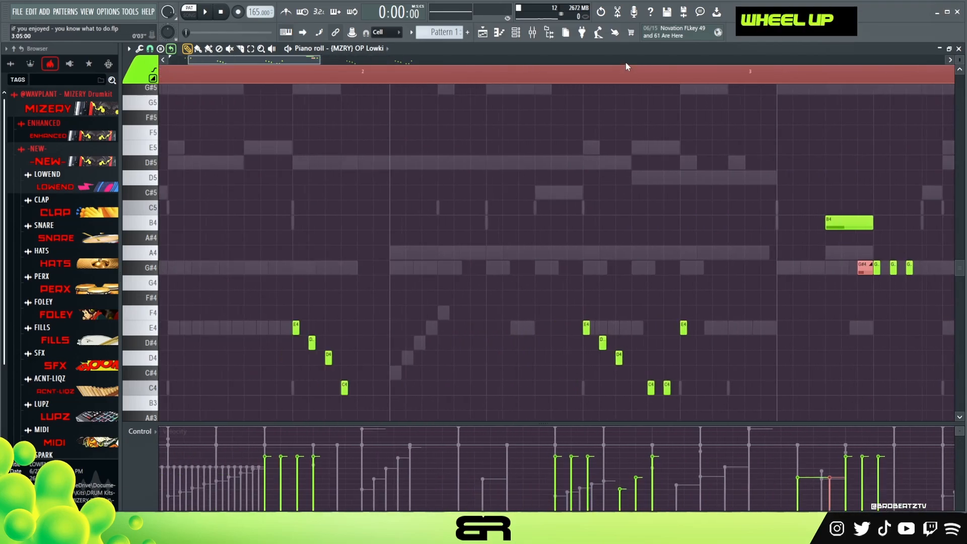
left_click_drag(289, 60, 368, 77)
left_click_drag(382, 171, 402, 186)
Audition the slide in bar 3 and raise the D5 note's velocity
key("space")
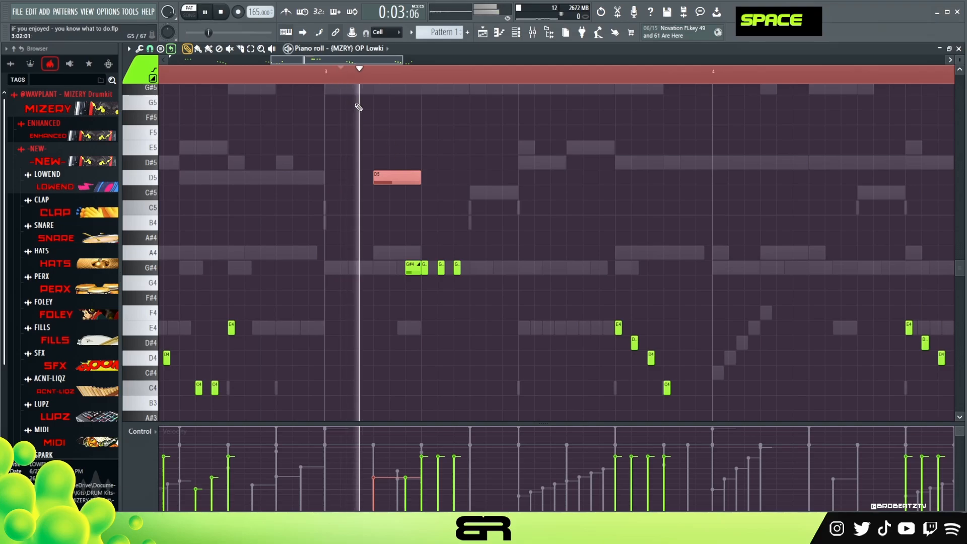
key("space")
key("space")
key("ctrl")
key("space")
key("space")
right_click(518, 230)
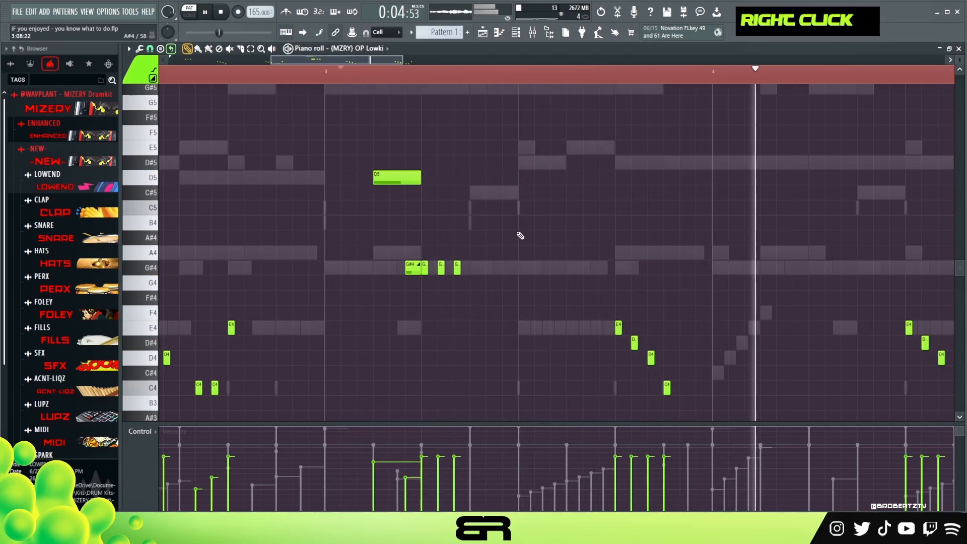
key("space")
Delete the six OP Lowki notes in bar 4
key("ctrl")
right_click(536, 268, "ctrl")
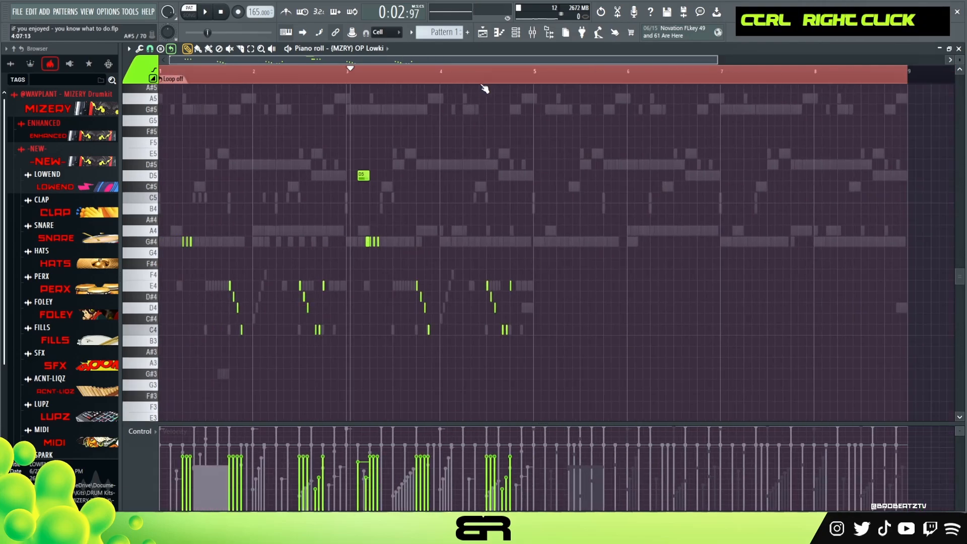
scroll(482, 89, "up", 3)
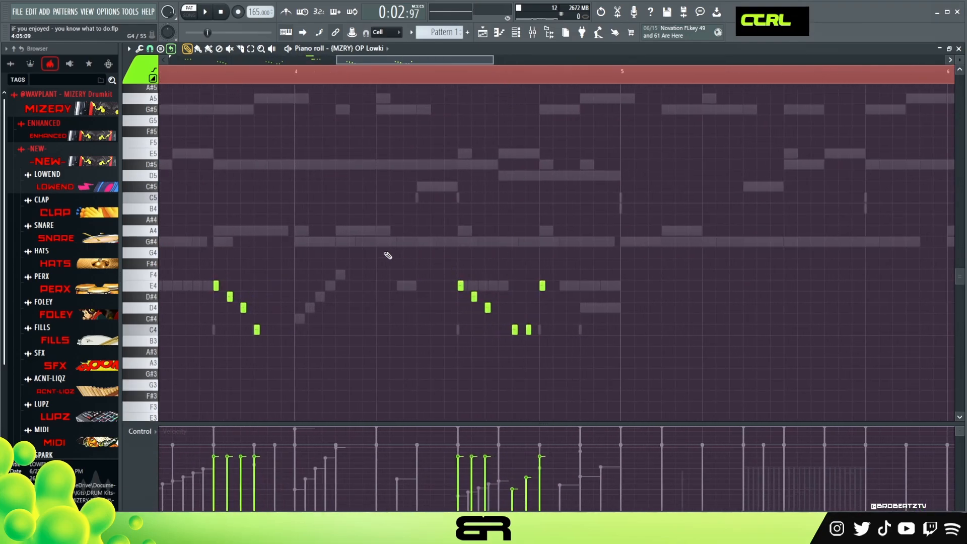
left_click_drag(395, 237, 577, 368)
key("Delete")
Copy bar 3's G#4 triplet to beat 3 of bar 4 and its four-note descending run to beat 4
left_click_drag(405, 60, 336, 60)
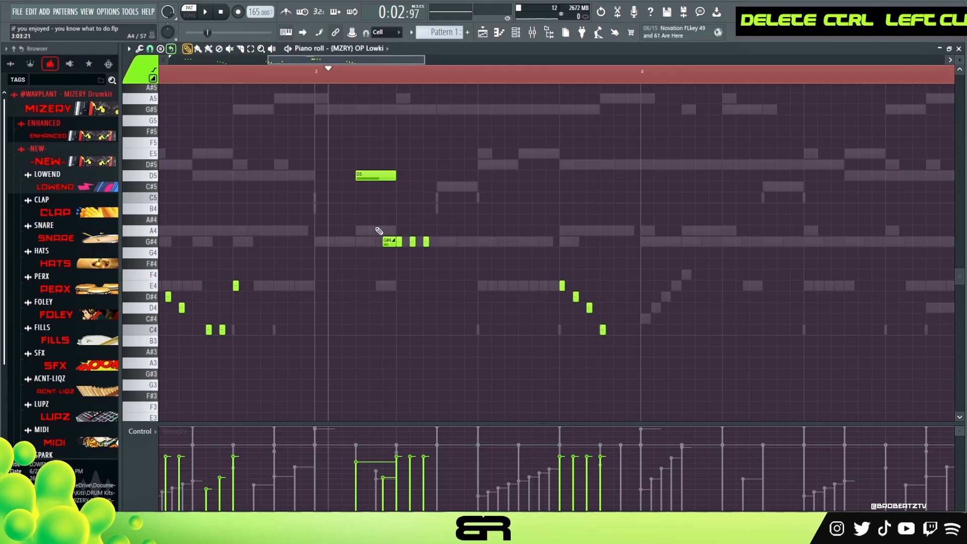
left_click_drag(399, 235, 623, 342)
left_click_drag(412, 242, 834, 278)
left_click_drag(392, 60, 472, 89)
left_click_drag(481, 235, 558, 337)
left_click_drag(506, 287, 434, 291)
Lower the last note of bar 4's run to A#3, extend the run with G3 and F3, and audition it
right_click(461, 344)
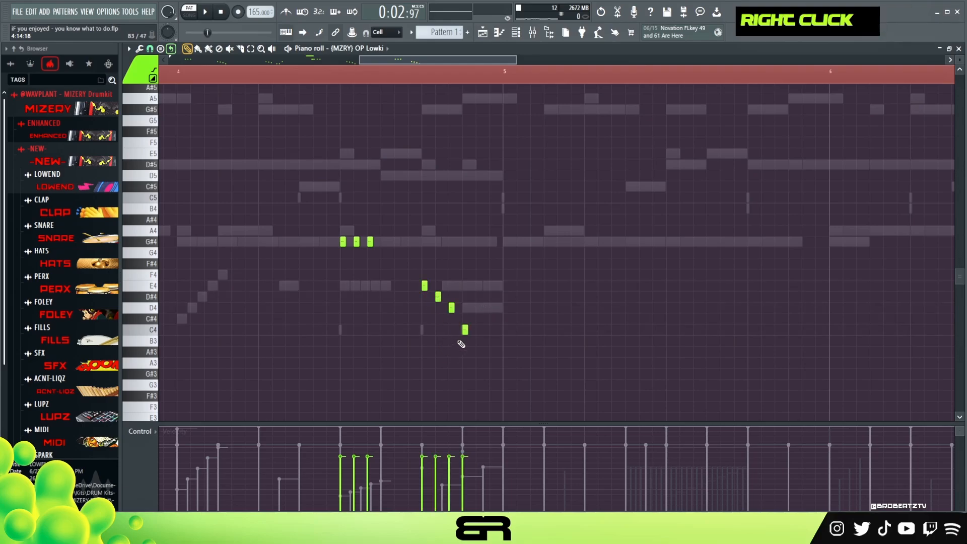
left_click_drag(465, 335, 467, 353)
double_click(492, 406)
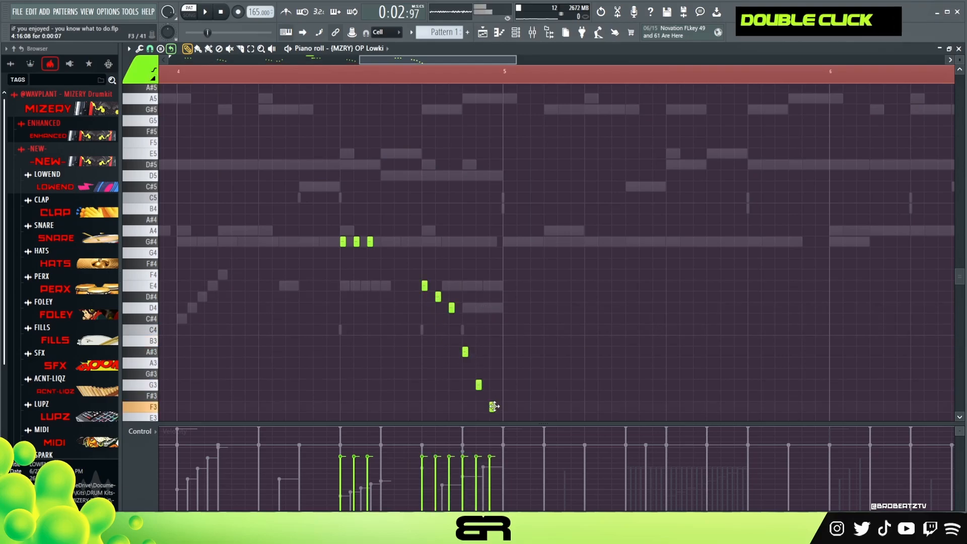
key("space")
key("space")
Slightly lower the velocity of all OP Lowki notes and clear the time selection
right_click(460, 223, "ctrl")
right_click(460, 223, "ctrl")
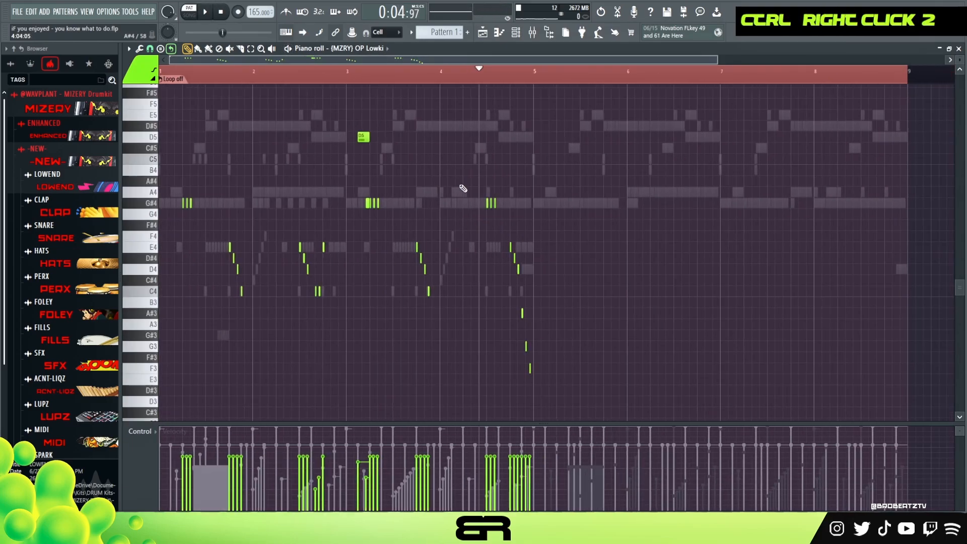
key("ctrl+a")
scroll(496, 168, "down", 2, "alt")
right_click(497, 168)
double_click(276, 76)
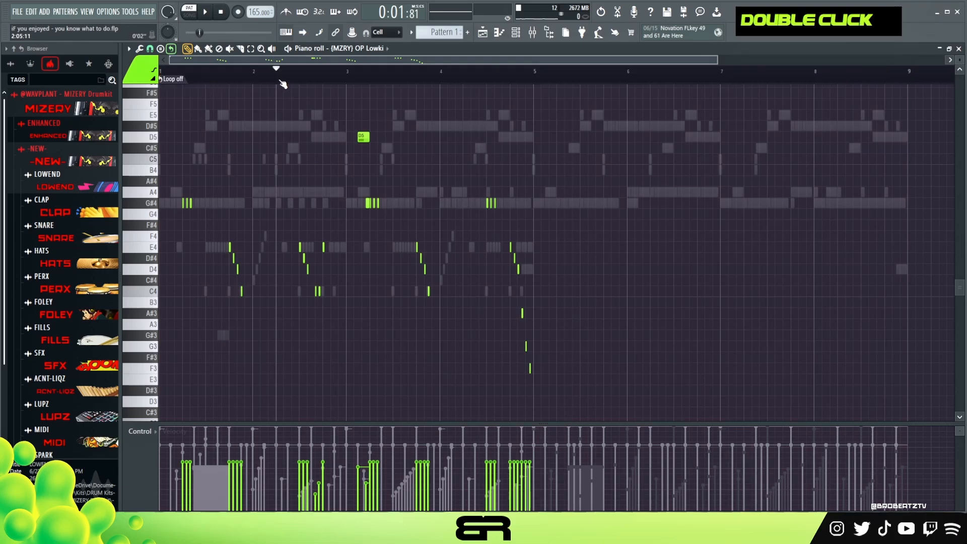
scroll(199, 83, "up", 1)
scroll(199, 83, "up", 2)
left_click_drag(417, 63, 429, 64)
scroll(460, 115, "up", 1)
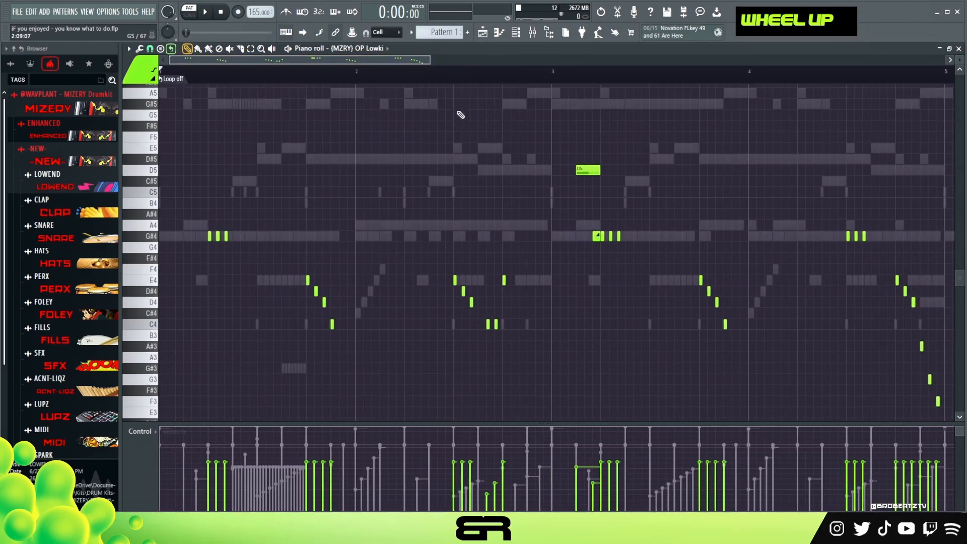
Set the OP Lowki channel's loop point to the next bar and audition the full beat
left_click(515, 34)
right_click(836, 362)
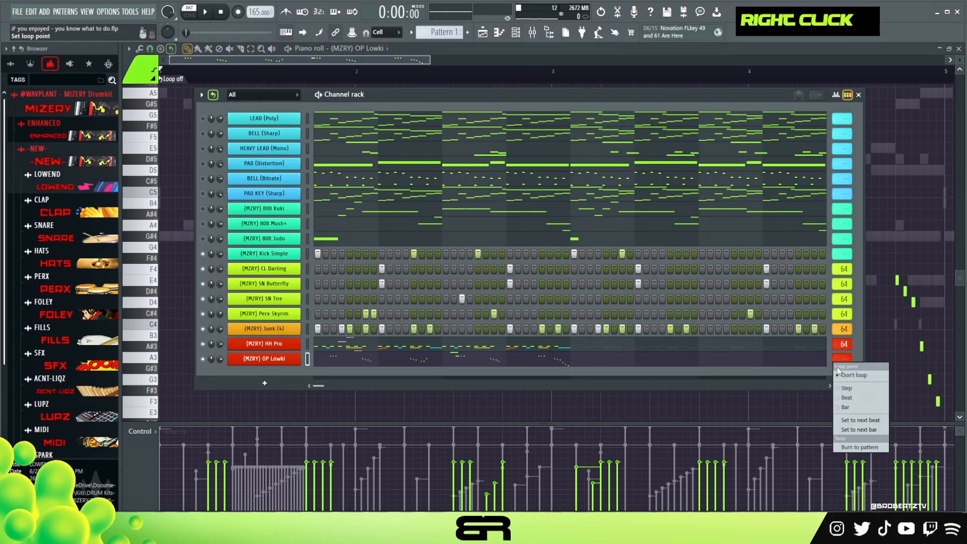
left_click(857, 431)
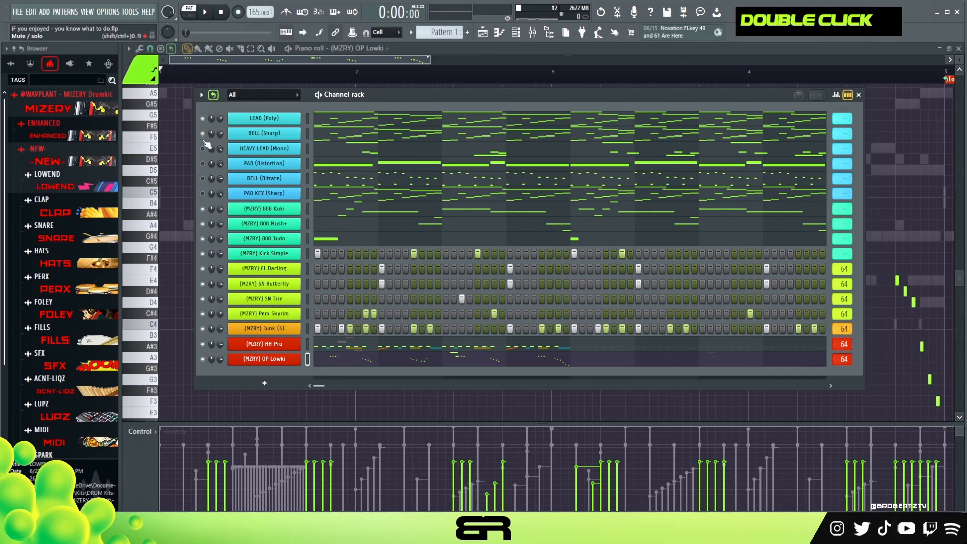
key("space")
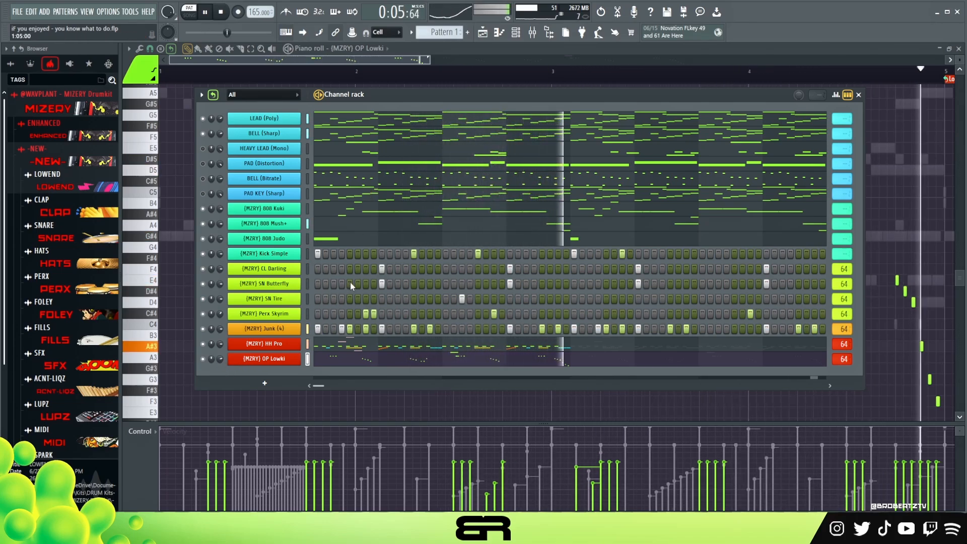
key("space")
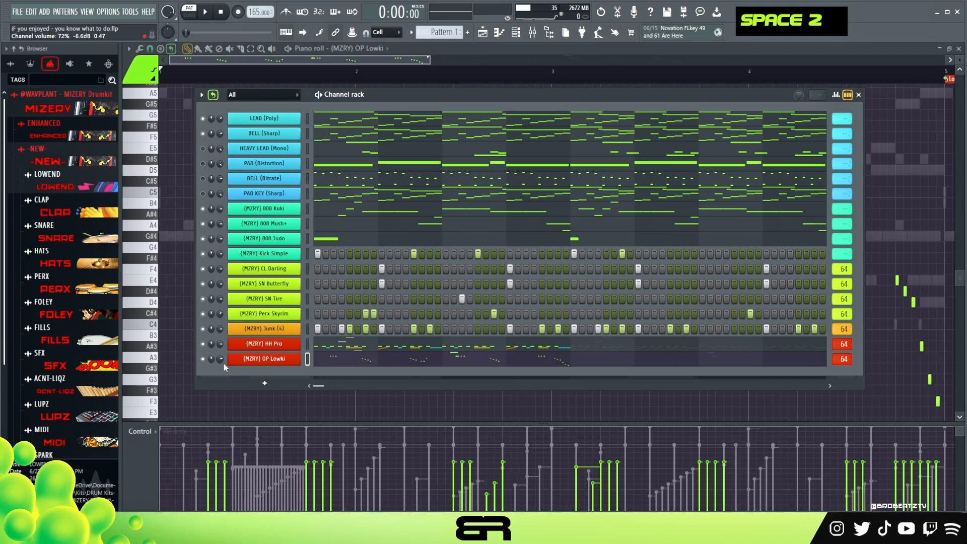
Adjust the OP Lowki channel's volume and reposition the channel rack
left_click_drag(221, 361, 222, 359)
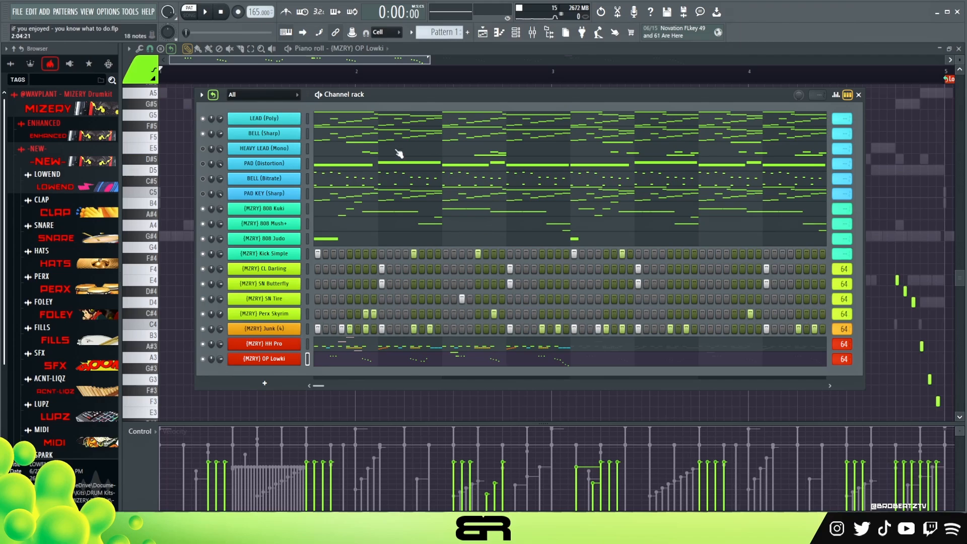
mouse_move(410, 94)
left_mouse_down()
mouse_move(382, 100)
mouse_move(395, 94)
left_mouse_up()
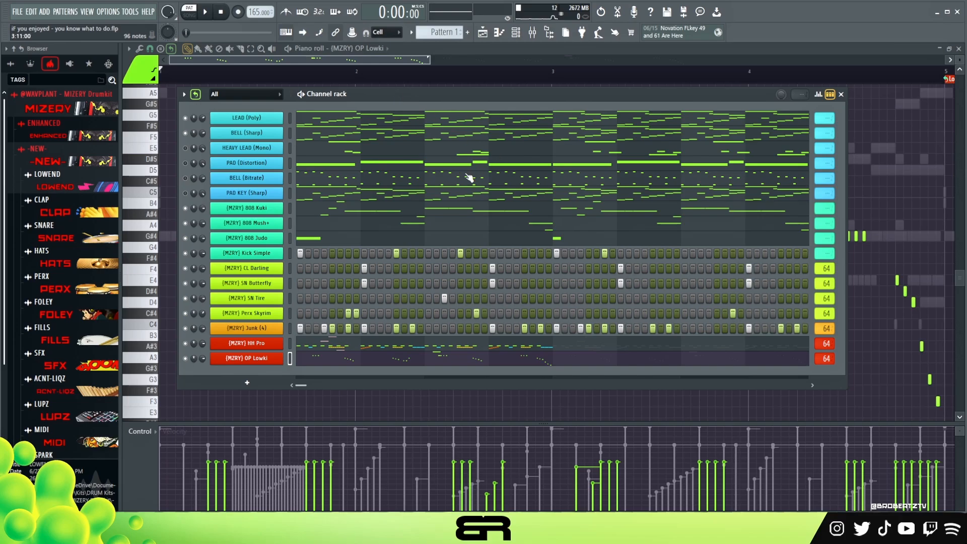
left_click_drag(444, 91, 448, 105)
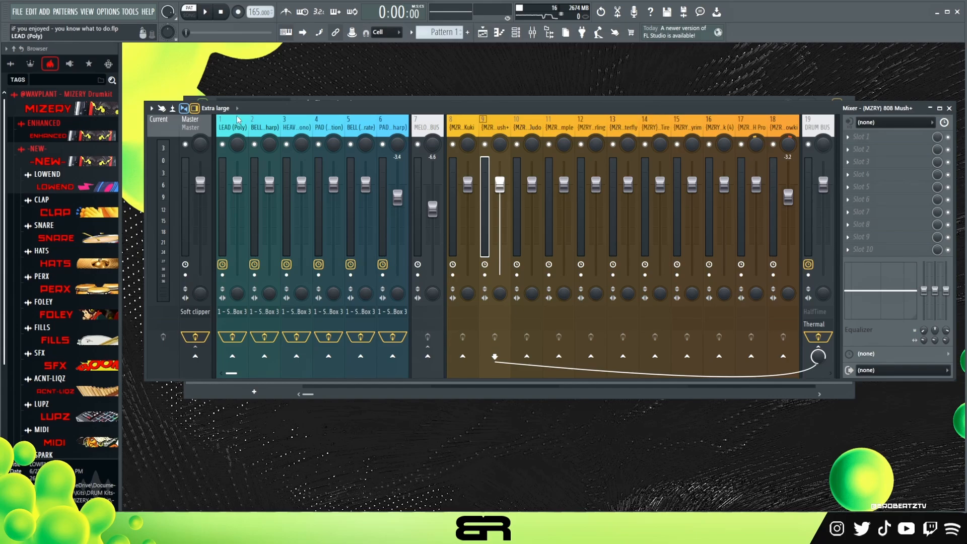
Examine the Master track's Fruity soft clipper and the MELODY BUS level and EQ while auditioning the mix
left_click(200, 125)
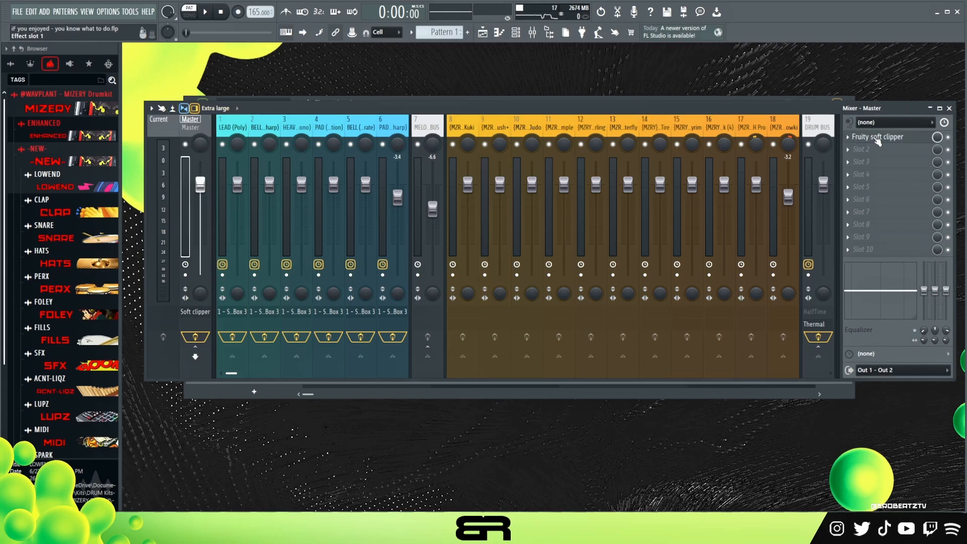
left_click(877, 137)
left_click(879, 142)
left_click(425, 128)
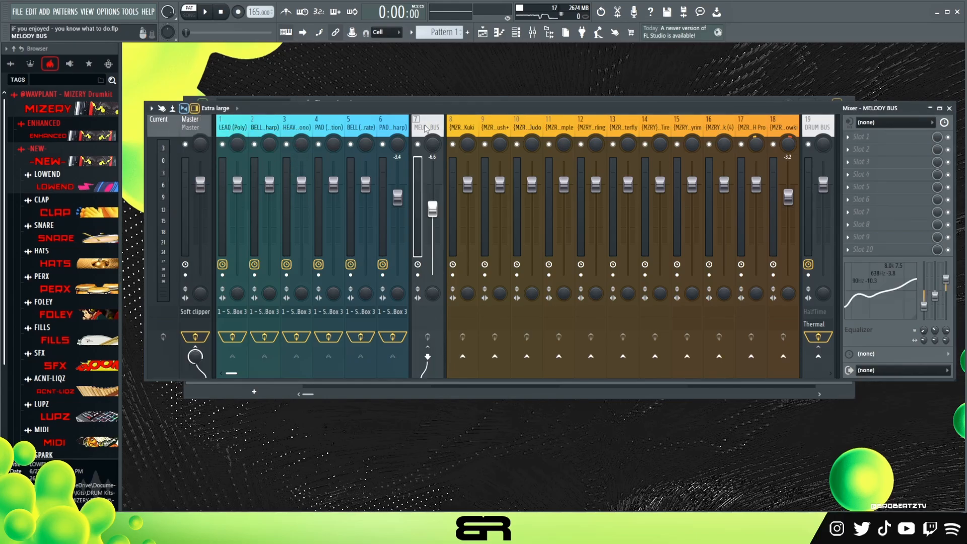
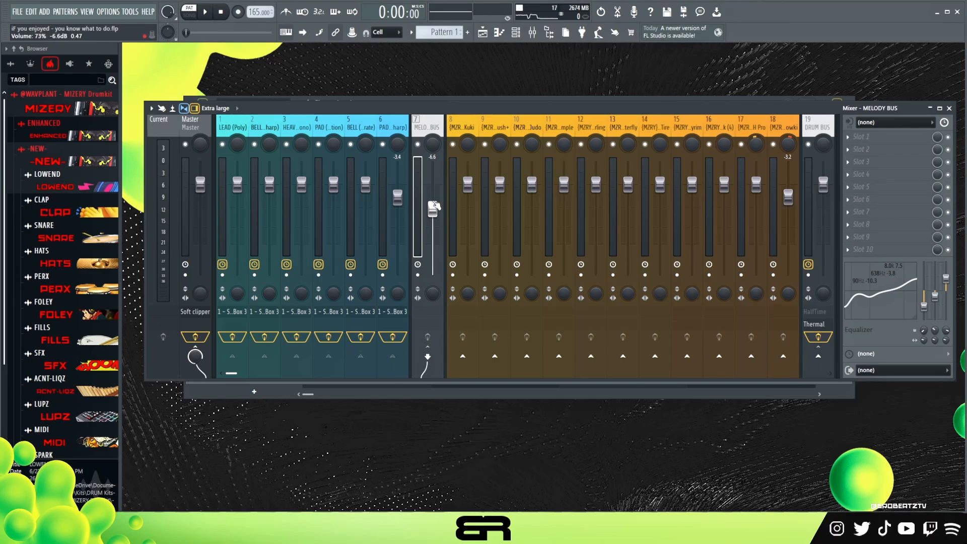
key("space")
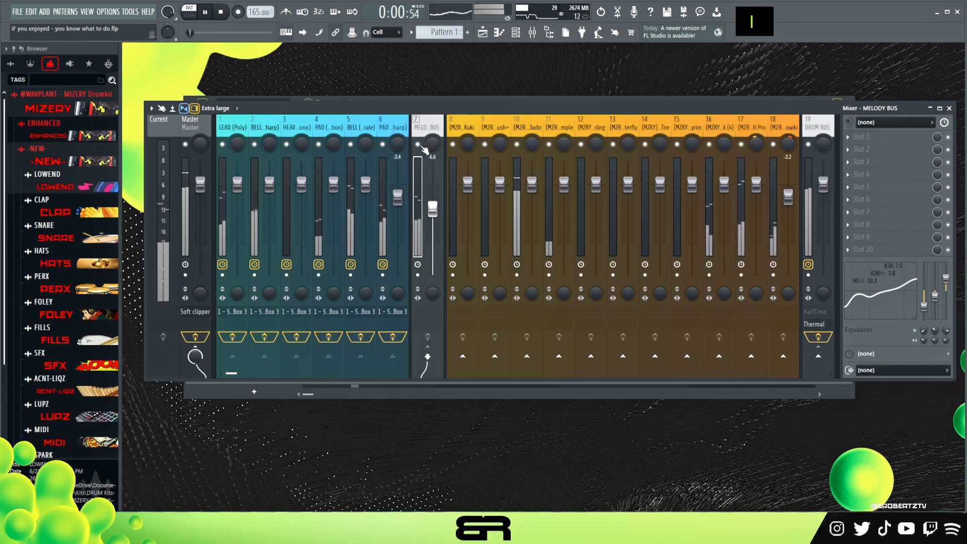
key("space")
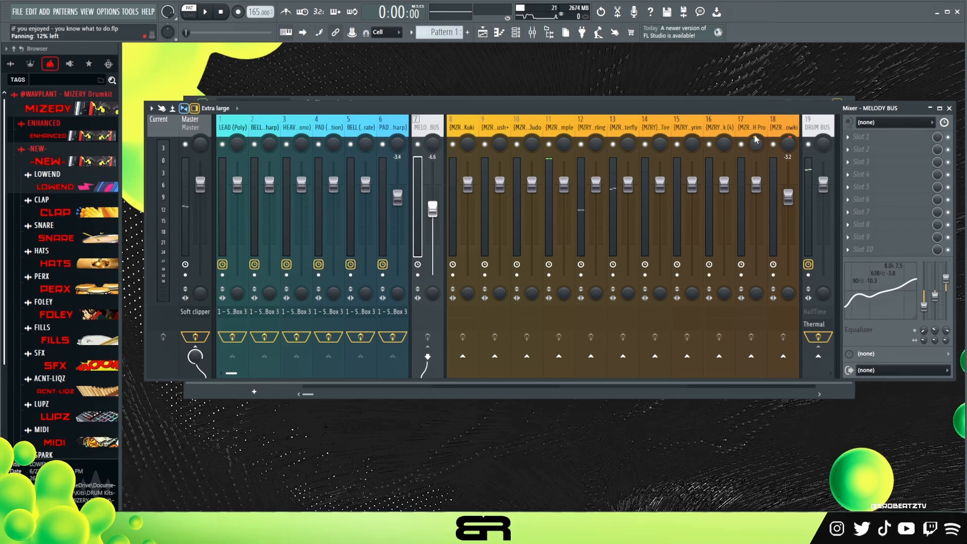
Examine the mixer settings of the OP Lowki and HH Pro tracks
left_click(767, 125)
left_click(779, 124)
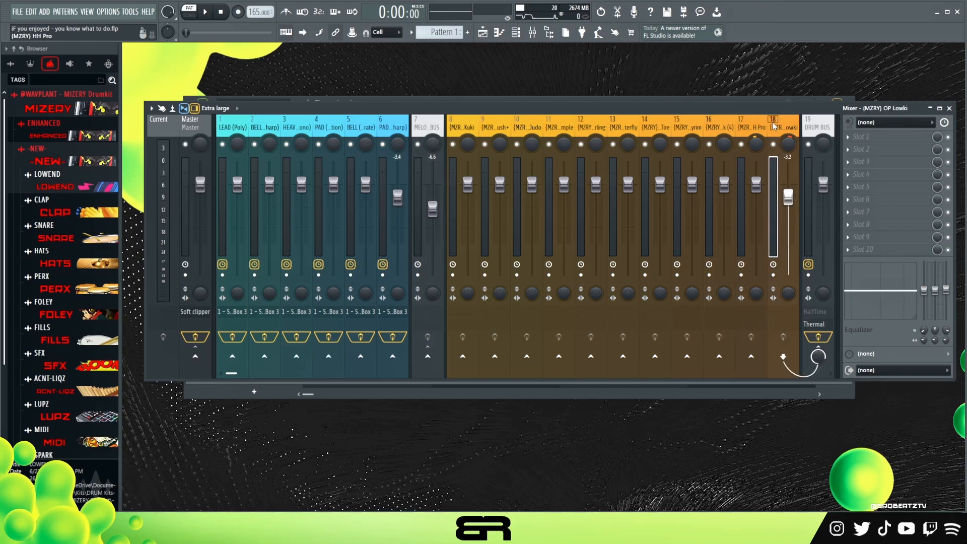
left_click(762, 126)
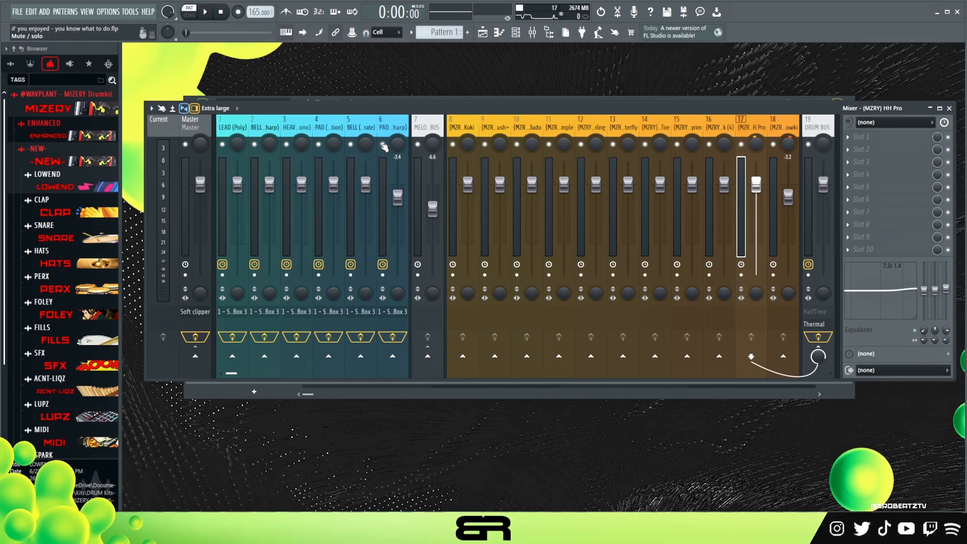
Audition stronger dry/wet mixes of Thermal's DRUM - HIGH RING preset on the DRUM BUS and set the mix to 5 percent
left_click(815, 127)
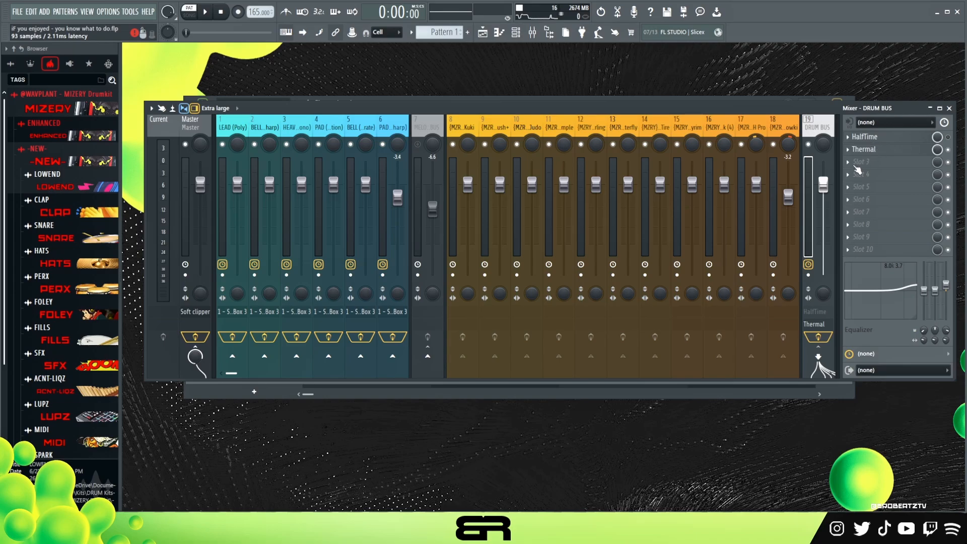
left_click(863, 150)
left_click_drag(563, 67, 571, 66)
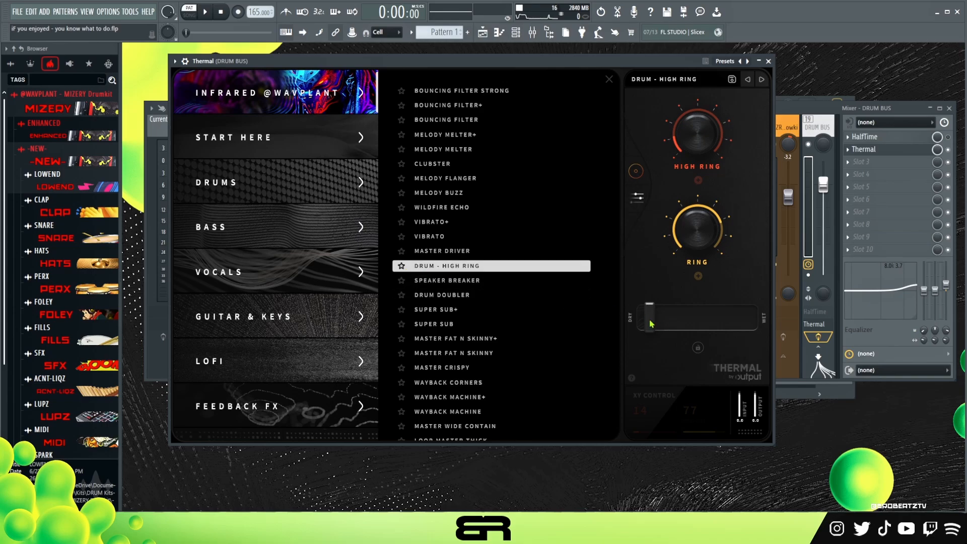
left_click_drag(651, 324, 679, 324)
key("space")
key("space")
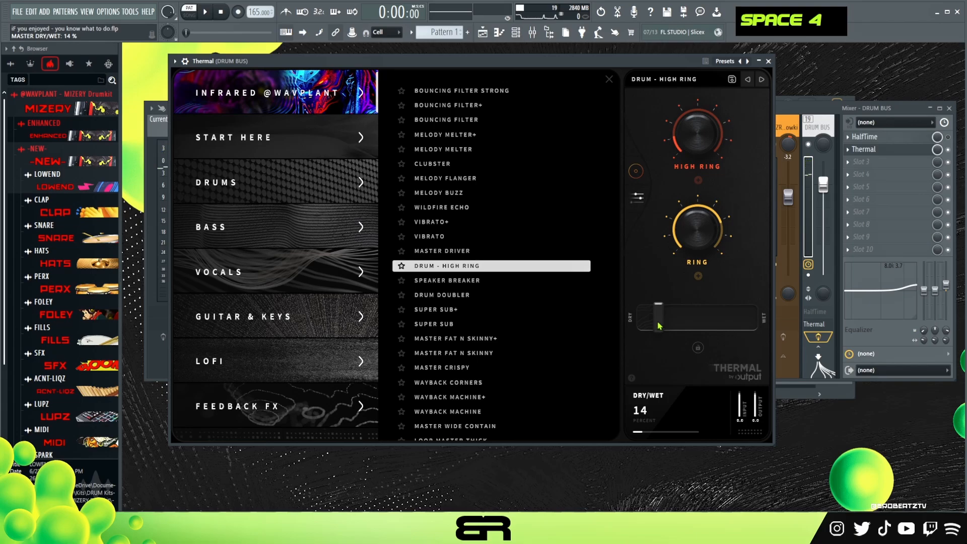
key("space")
left_click_drag(660, 326, 650, 321)
key("space")
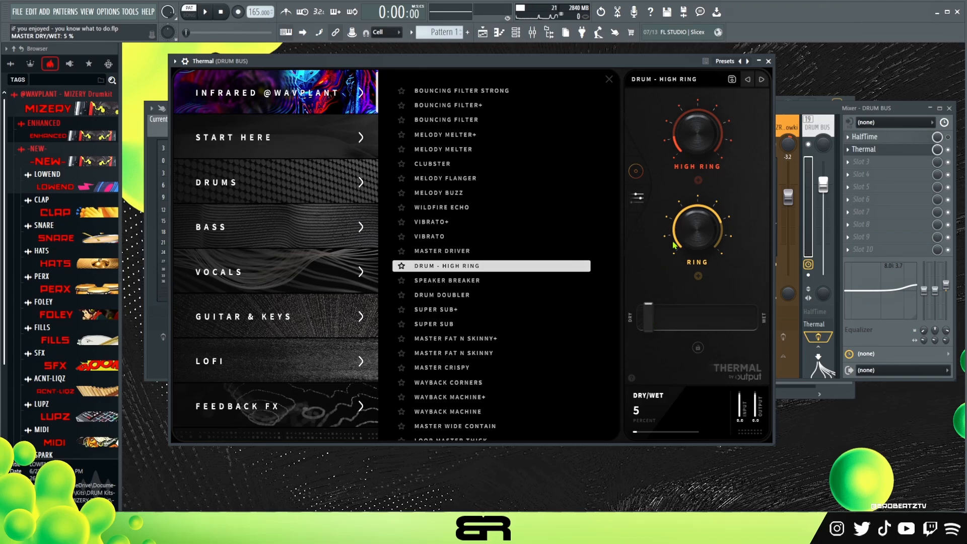
Close Thermal, enable the HalfTime effect on the DRUM BUS, and open and reposition its window
left_click(768, 61)
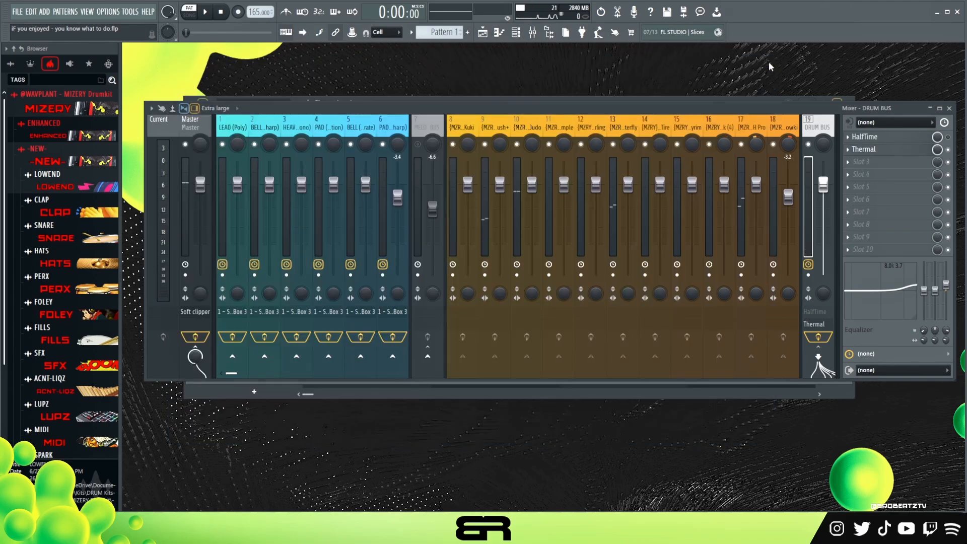
left_click_drag(473, 128, 794, 126)
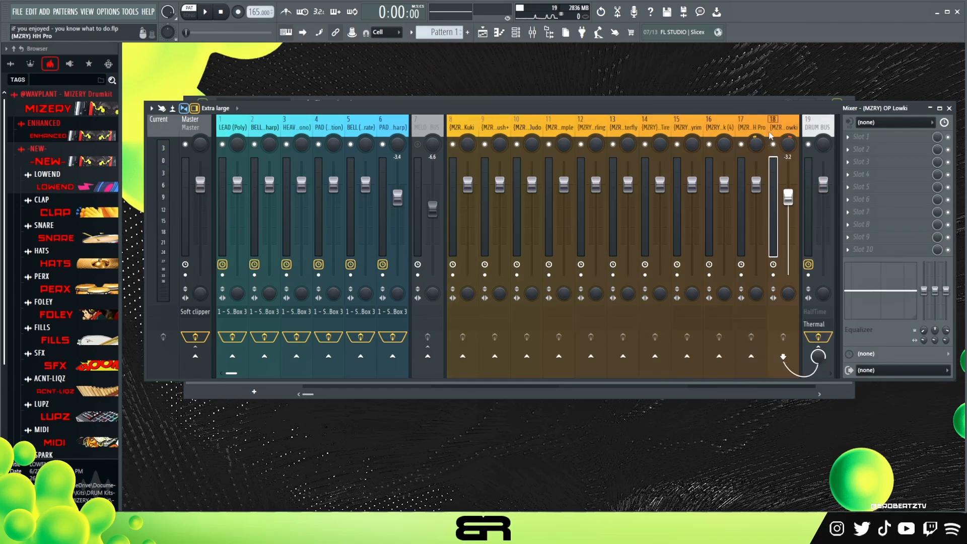
left_click(813, 136)
left_click(890, 137)
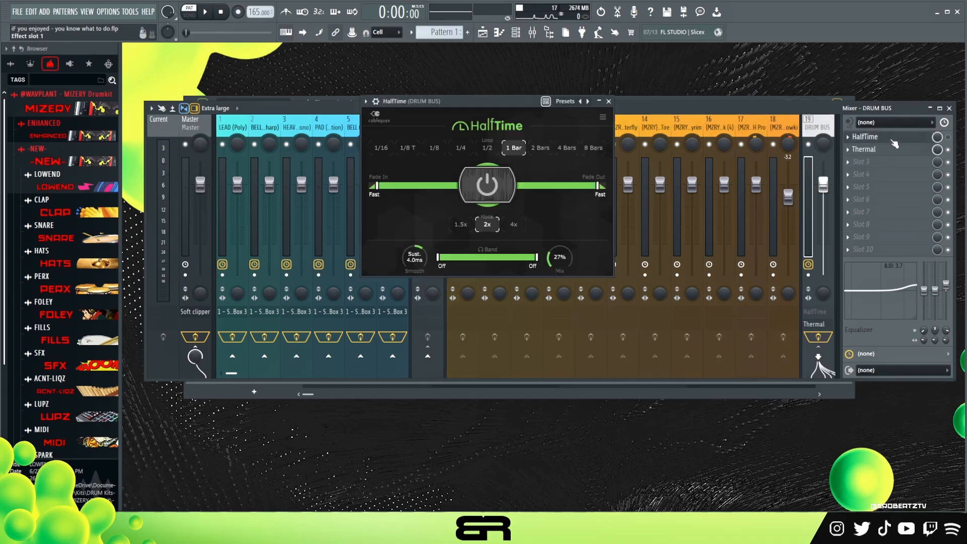
left_click(947, 137)
left_click(907, 141)
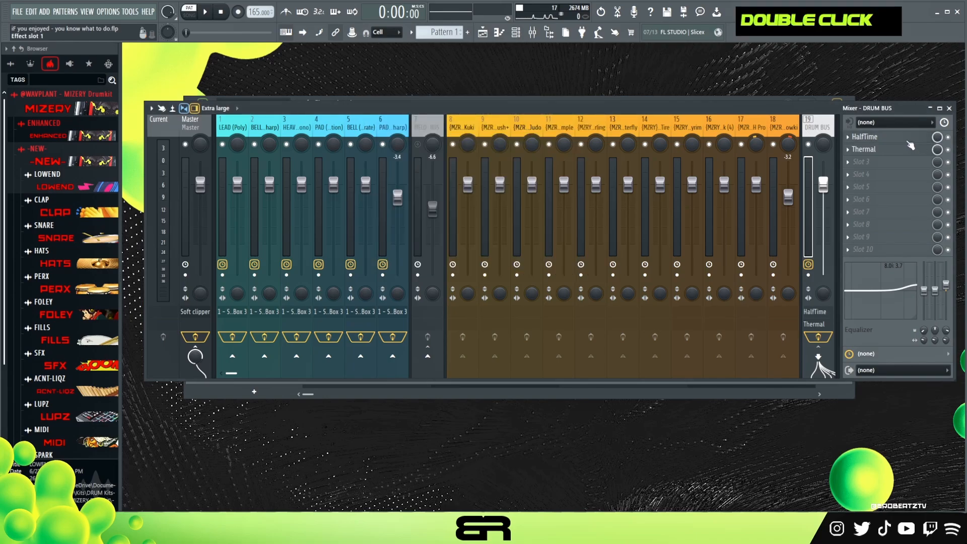
left_click(908, 141)
left_click_drag(504, 104, 522, 180)
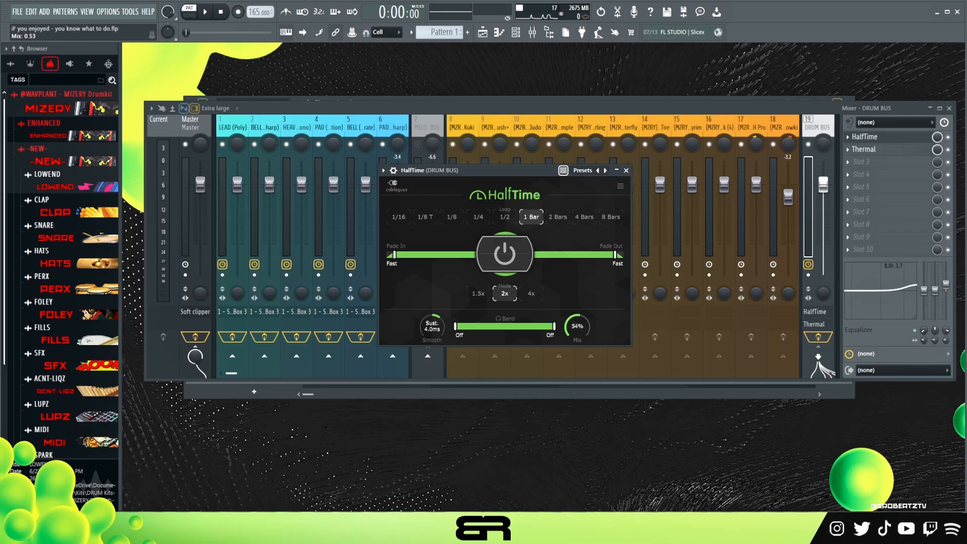
Audition HalfTime on the drums with its mix at 98 percent and at about 30 percent
left_click_drag(577, 326, 580, 329)
key("space")
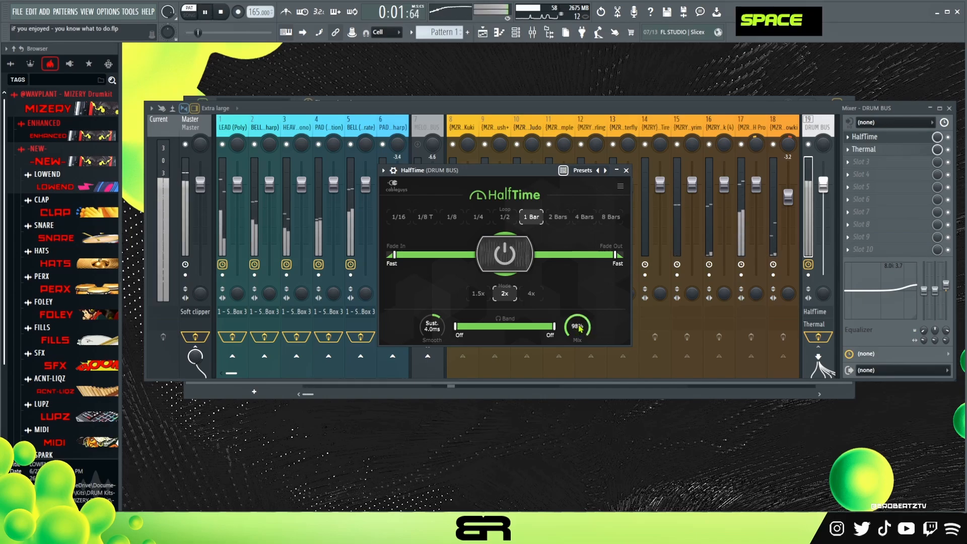
key("space")
left_click(425, 146)
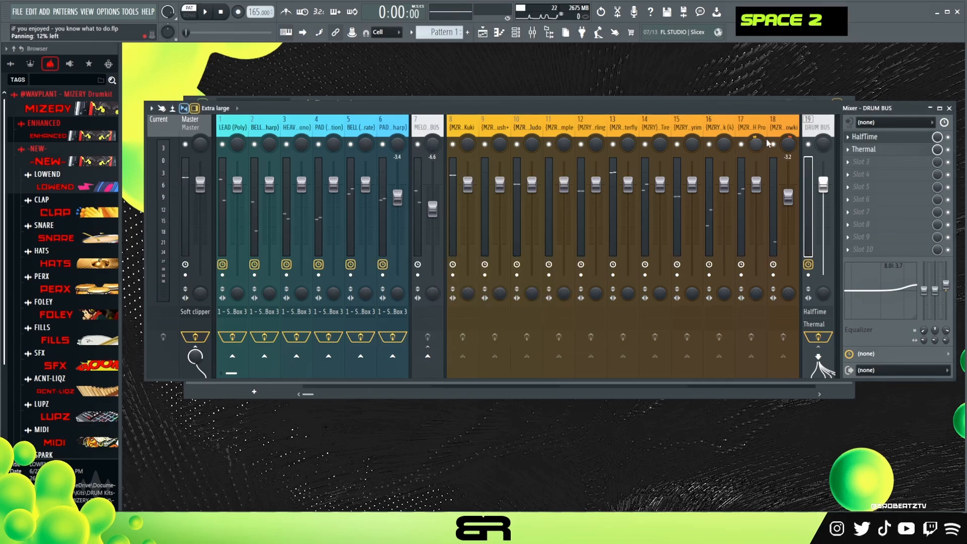
key("space")
double_click(864, 136)
left_click_drag(572, 326, 573, 359)
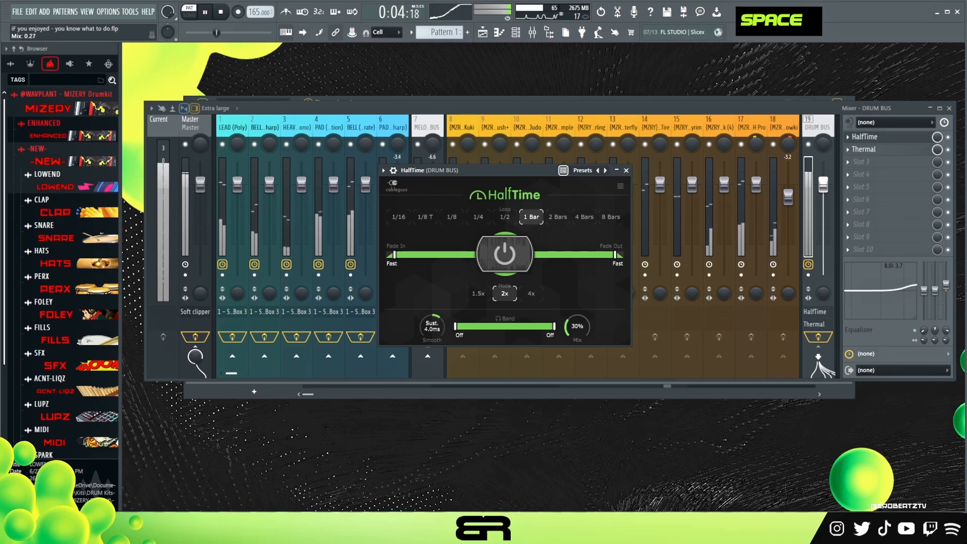
key("space")
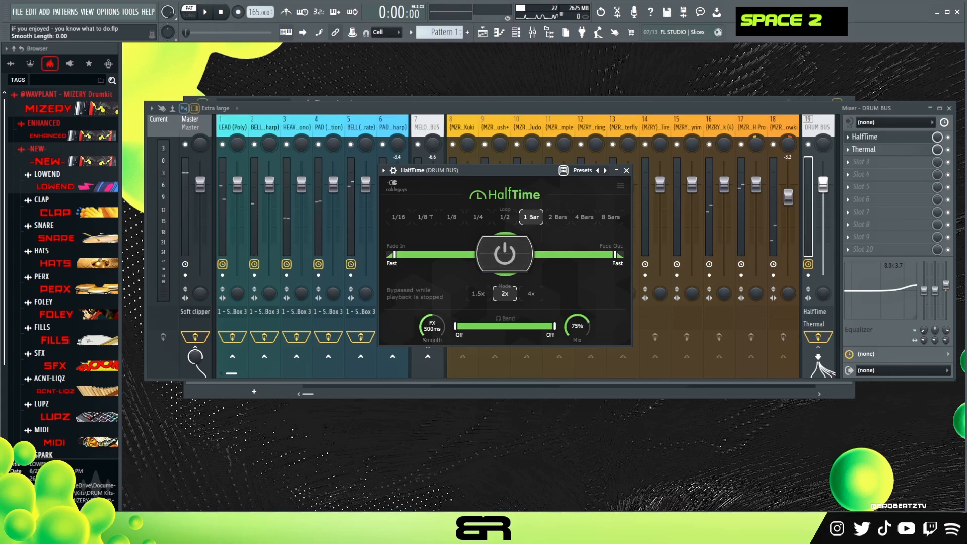
Audition HalfTime with 500 ms FX smoothing and a 37 percent mix, using 1 Bar and 1/2 loop lengths
key("space")
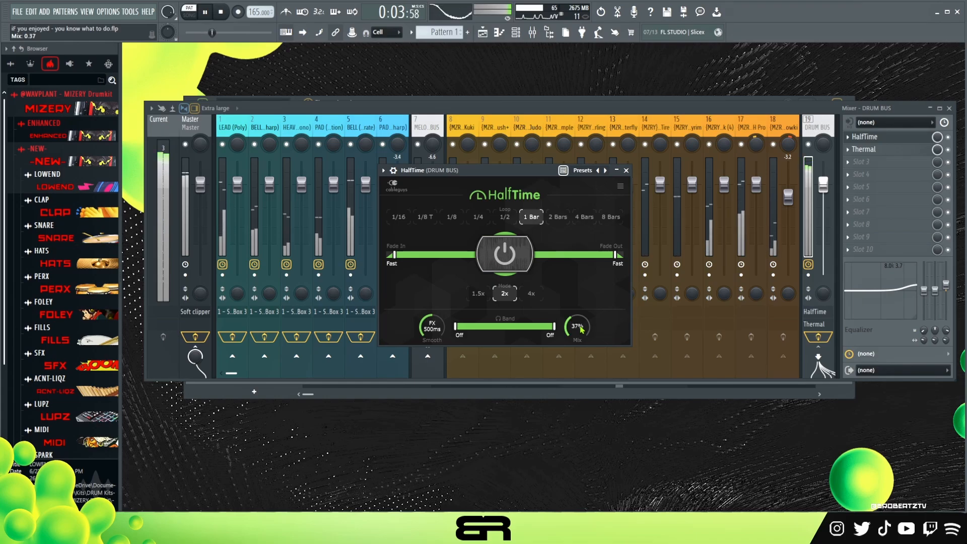
key("space")
left_click(502, 217)
key("space")
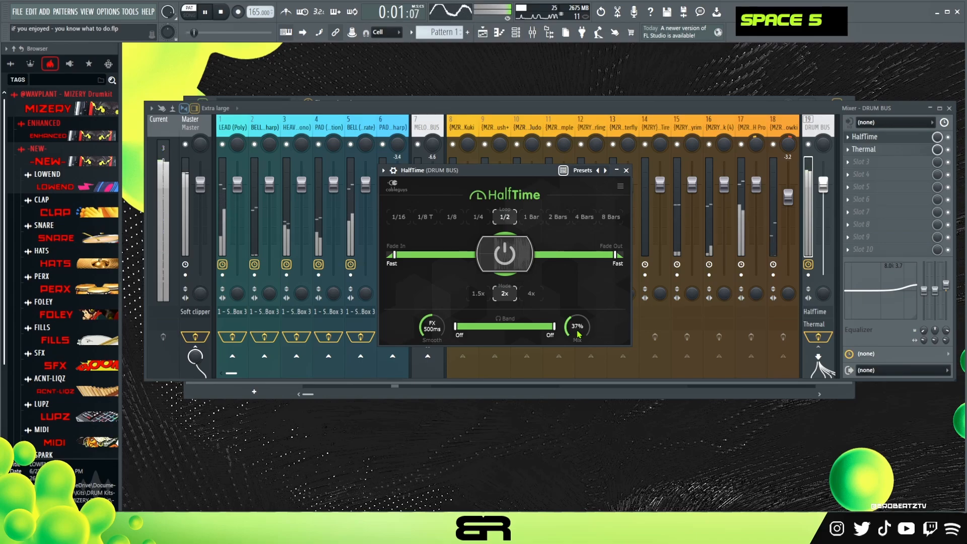
Set HalfTime to a 1 Bar loop, 4.7 ms sustain smoothing and a 9 percent mix while auditioning, and close it
scroll(579, 333, "down", 4)
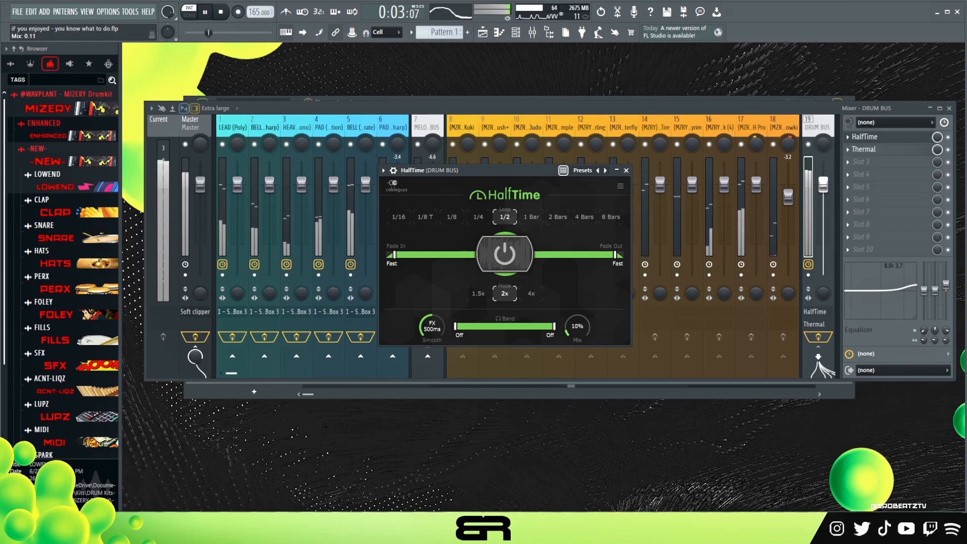
scroll(432, 330, "down", 3)
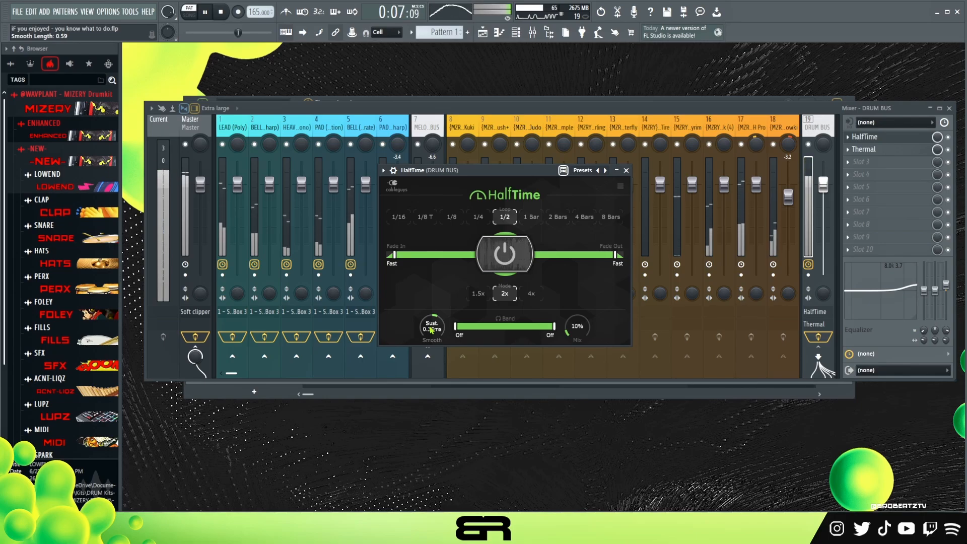
left_click(530, 216)
key("space")
key("space")
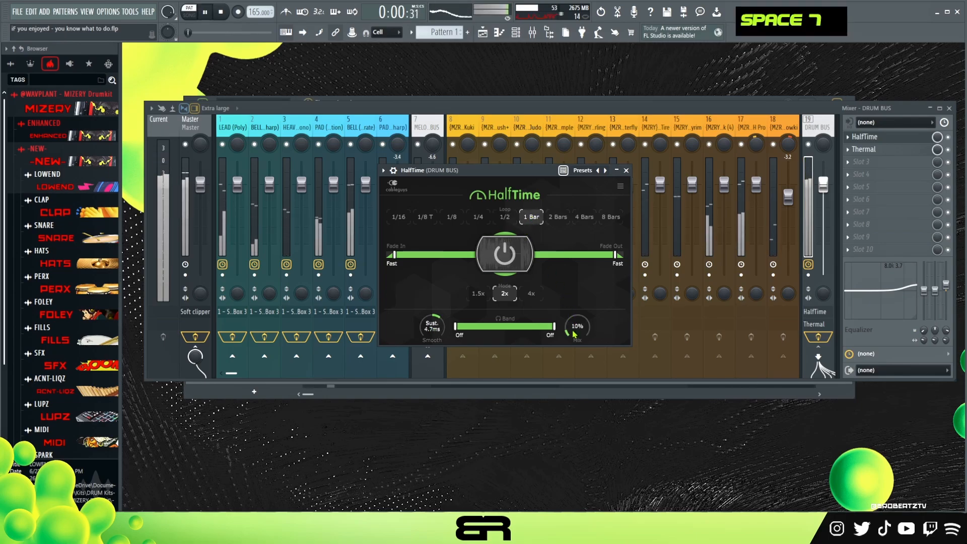
scroll(578, 329, "down", 1)
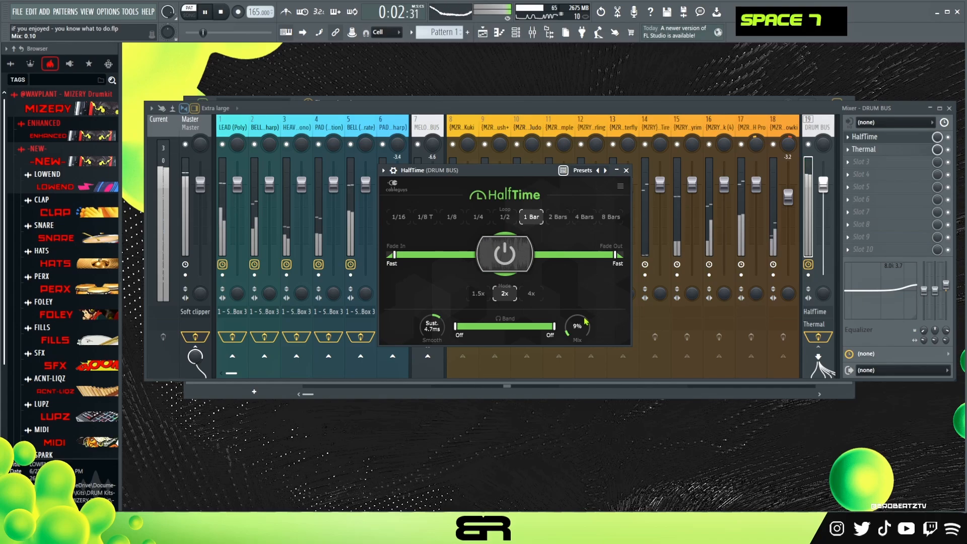
key("space")
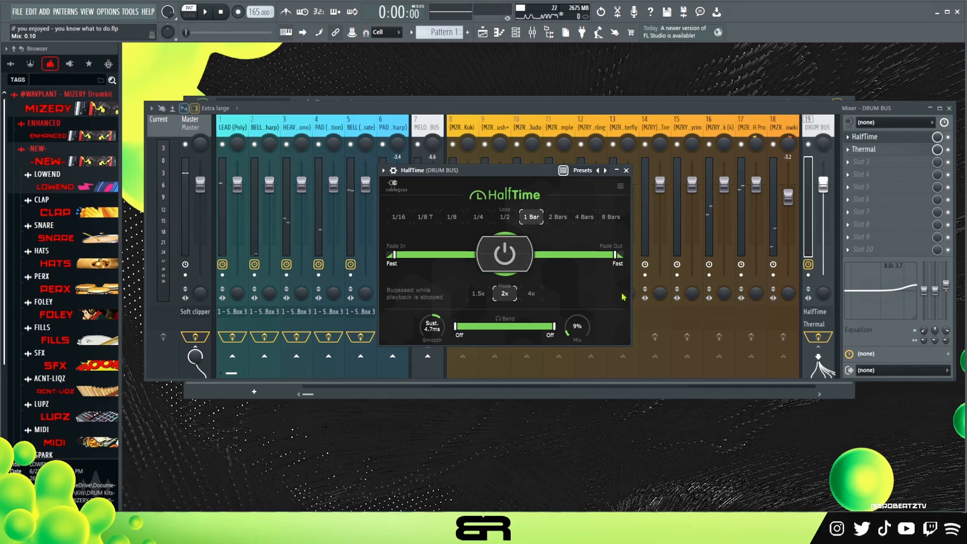
left_click(626, 170)
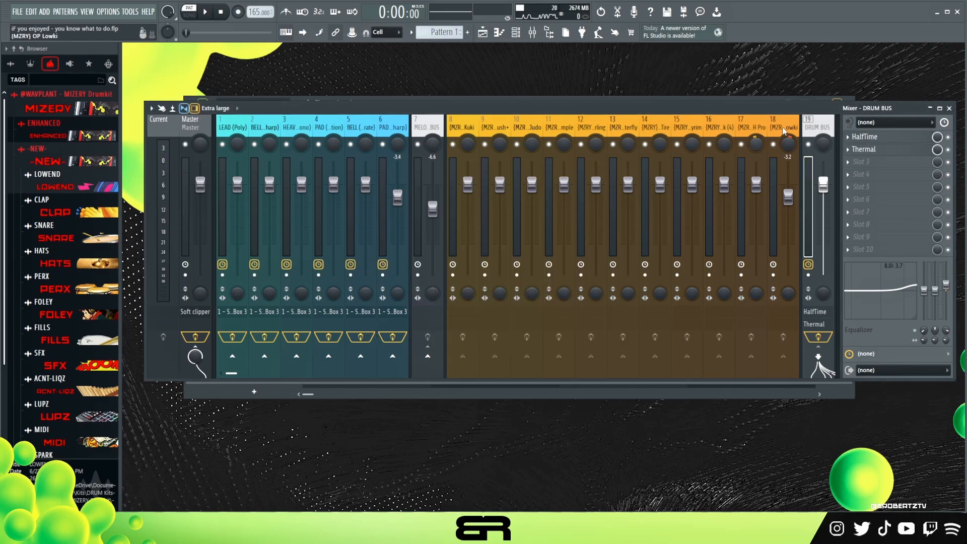
Reposition the mixer and bring the channel rack to the front with the pattern playing
left_click_drag(457, 106, 451, 150)
key("space")
left_click(458, 107)
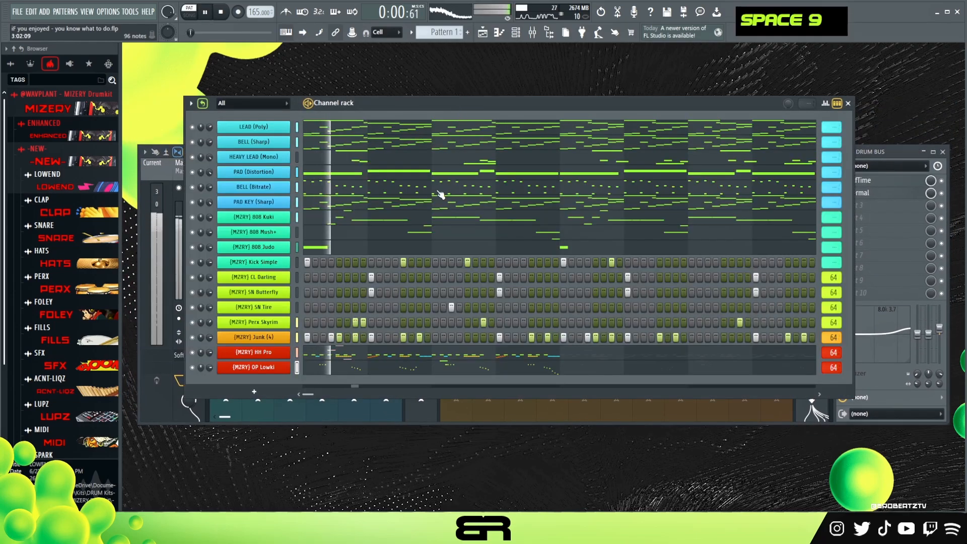
Examine the 808, kick, clap and snare channels' notes in the piano roll during playback
left_click(327, 217)
scroll(372, 50, "down", 1)
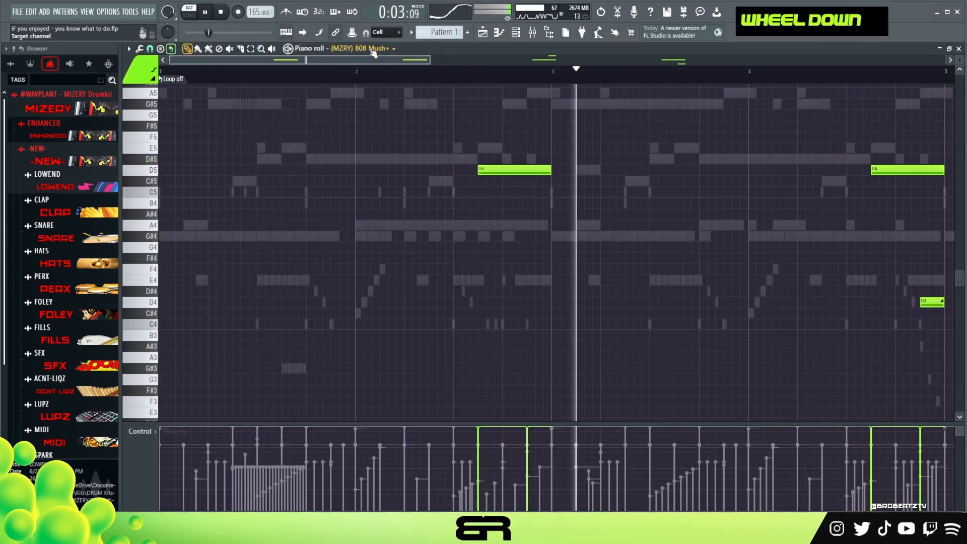
scroll(405, 166, "up", 3)
right_click(406, 161, "ctrl")
scroll(371, 53, "down", 1)
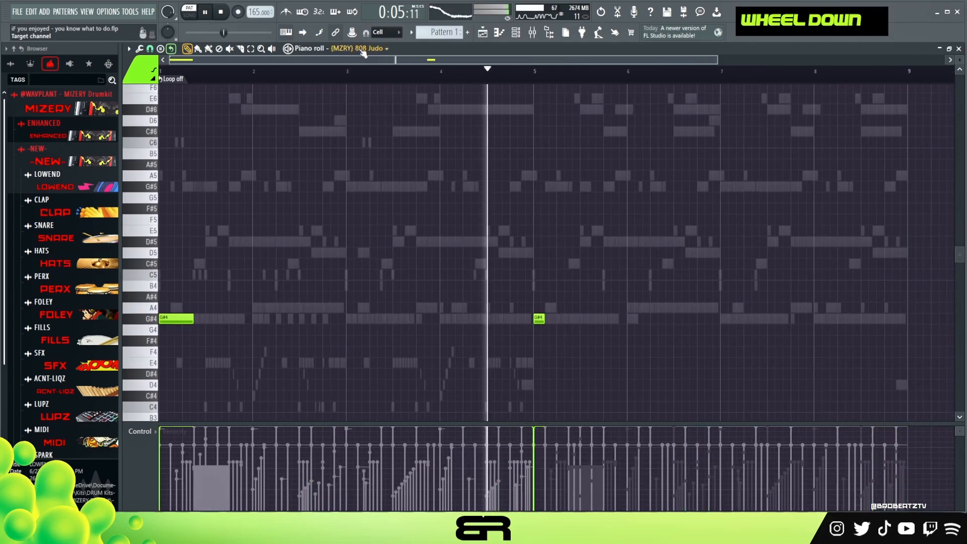
scroll(372, 56, "down", 1)
scroll(391, 165, "down", 2)
scroll(391, 166, "up", 2)
scroll(372, 52, "down", 1)
scroll(372, 52, "down", 2)
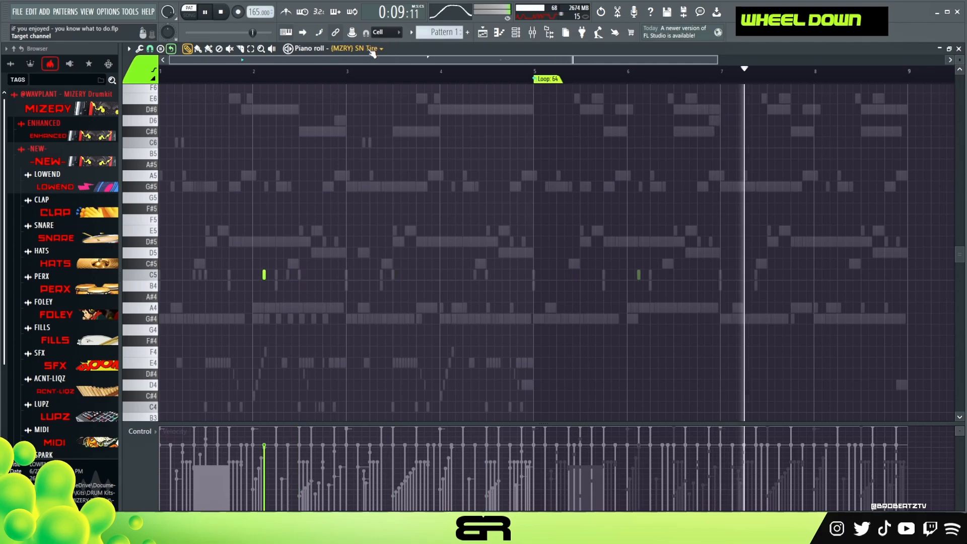
Examine the OP Lowki and HH Pro patterns in the piano roll and stop playback
scroll(372, 54, "down", 1)
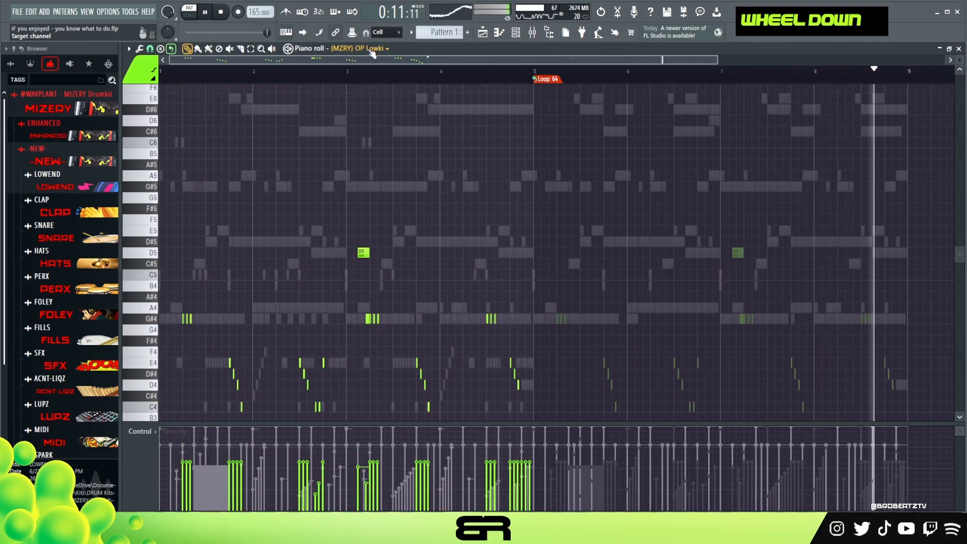
scroll(380, 55, "up", 1)
scroll(410, 166, "down", 4)
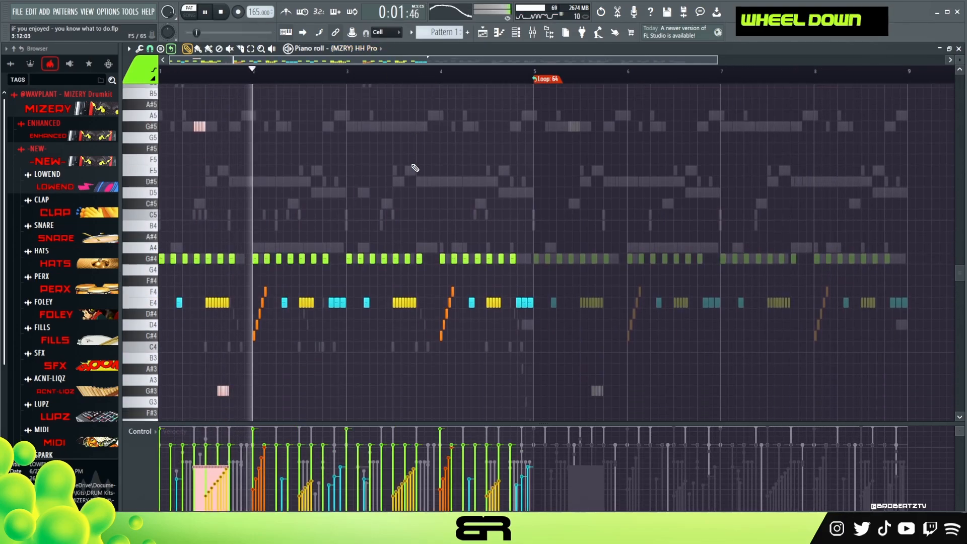
scroll(412, 166, "up", 3)
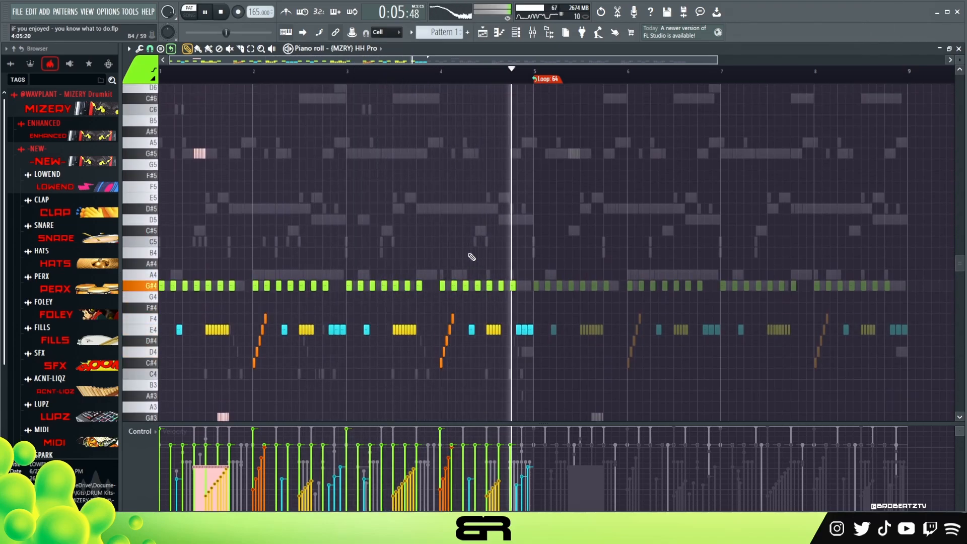
key("space")
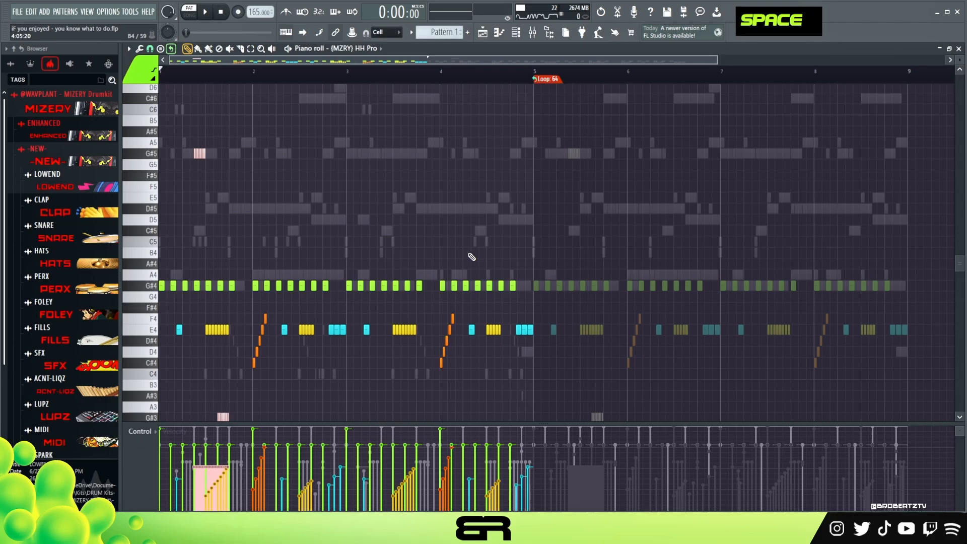